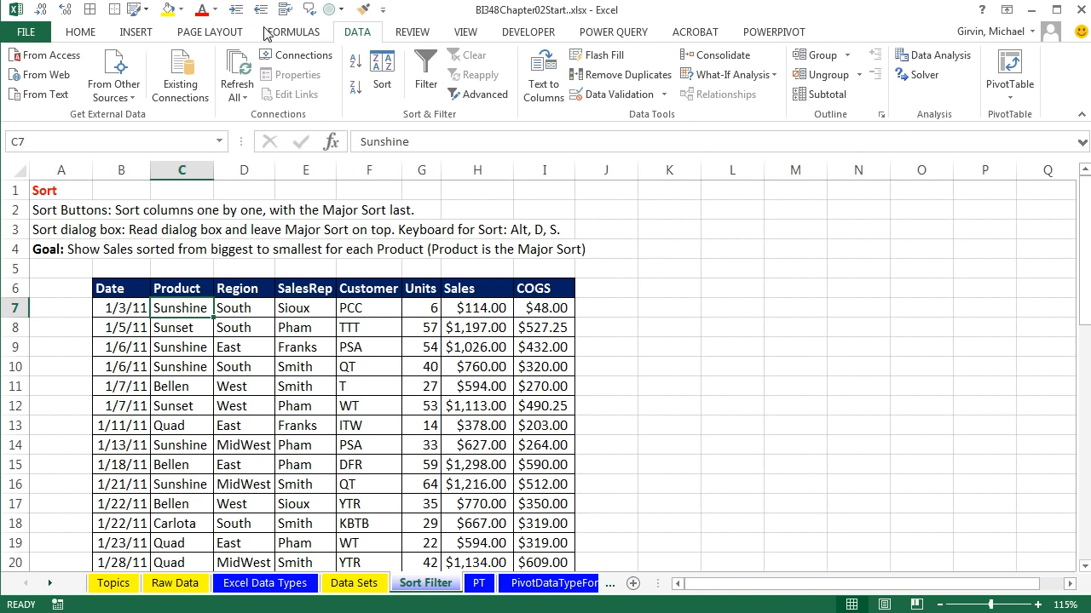
Examine the Product entries in C6:C15 and the Sales values in H7:H14 of the unsorted table
{"action": "left_click", "coordinate": [136, 32]}
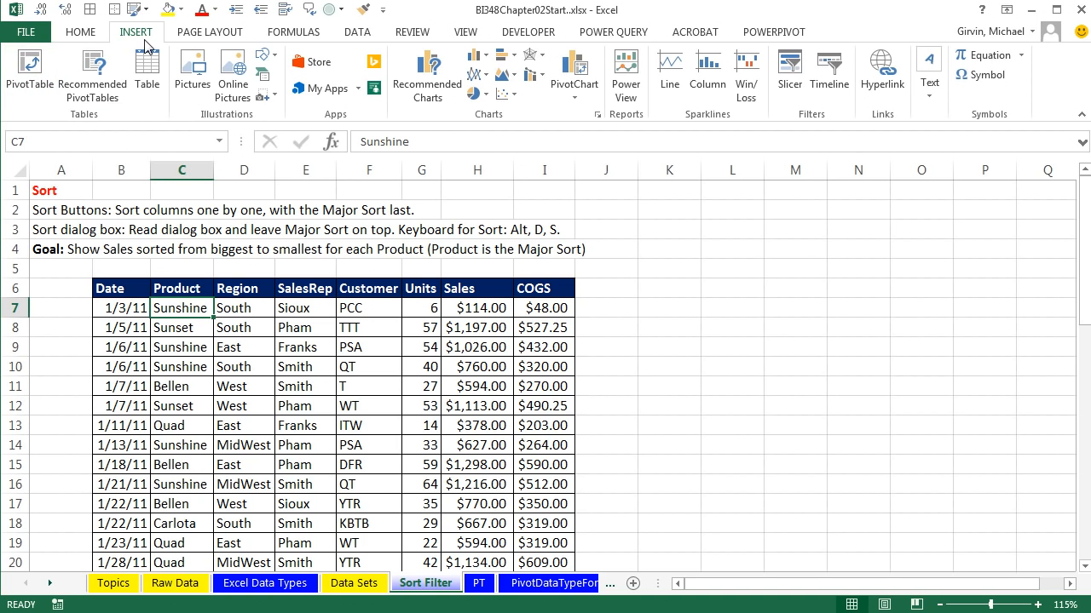
{"action": "left_click", "coordinate": [358, 34]}
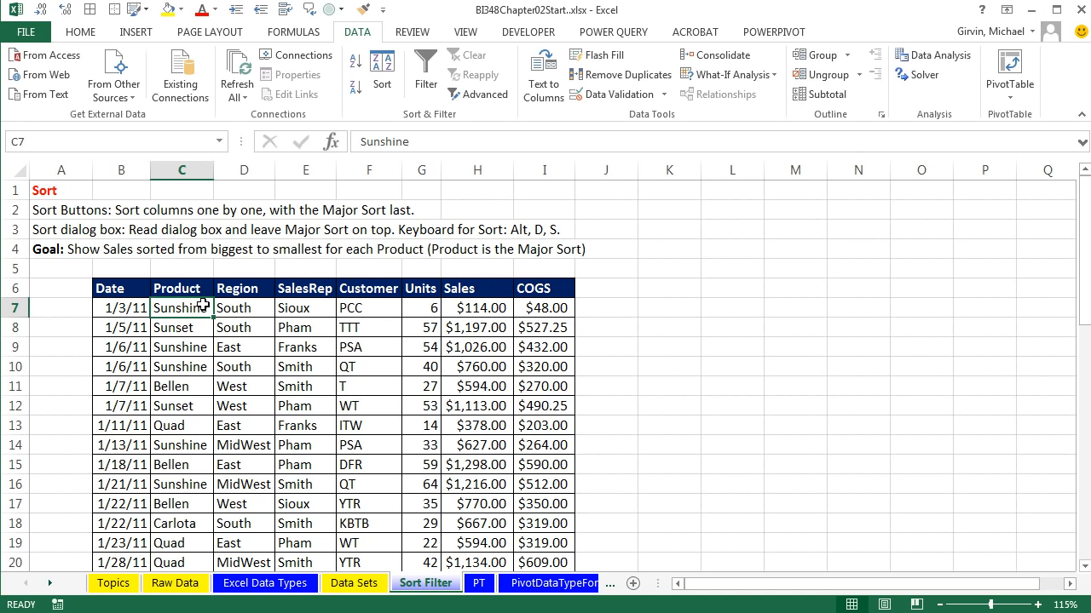
{"action": "left_click_drag", "start_coordinate": [177, 288], "coordinate": [165, 467]}
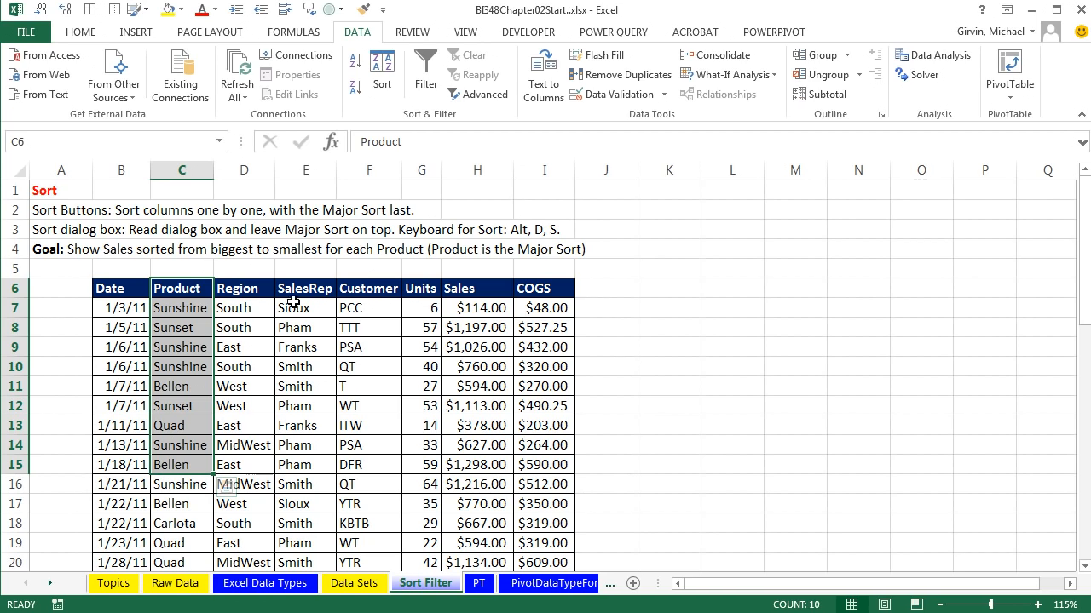
{"action": "left_click_drag", "start_coordinate": [484, 308], "coordinate": [476, 439]}
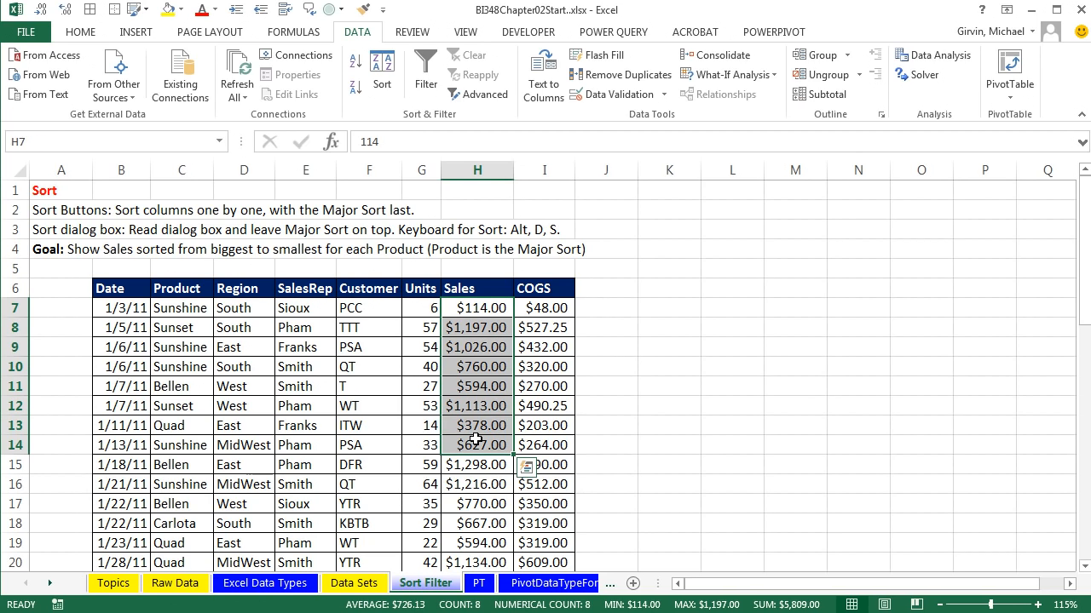
Highlight the Product through Sales cells of the three Bellen records in rows 11, 15 and 17
{"action": "left_click", "coordinate": [183, 388]}
{"action": "left_click", "coordinate": [182, 467], "text": "ctrl"}
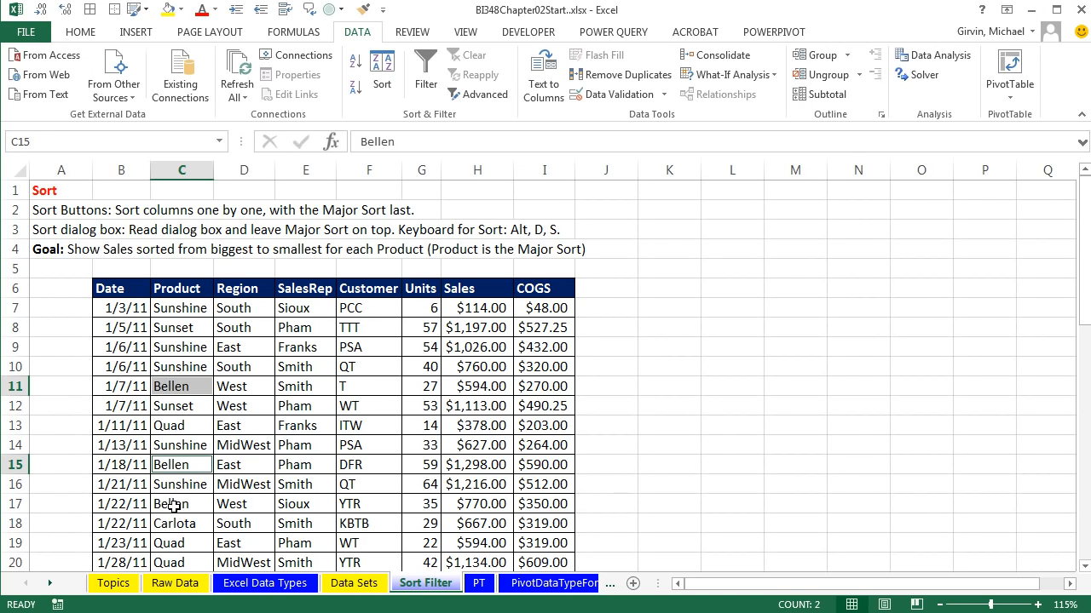
{"action": "left_click", "coordinate": [183, 507], "text": "ctrl"}
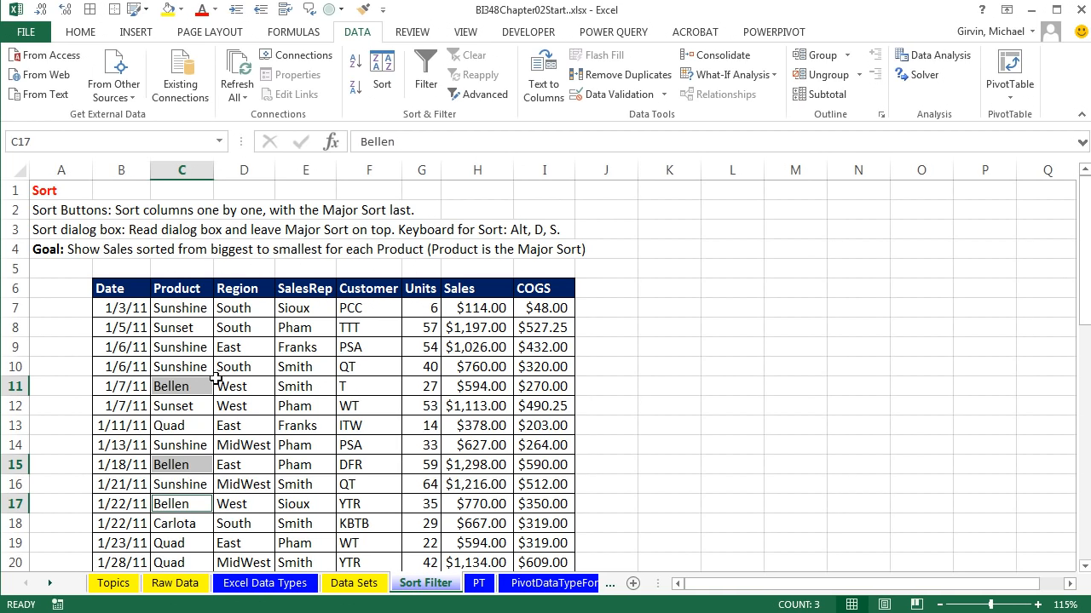
{"action": "left_click_drag", "start_coordinate": [215, 383], "coordinate": [477, 386]}
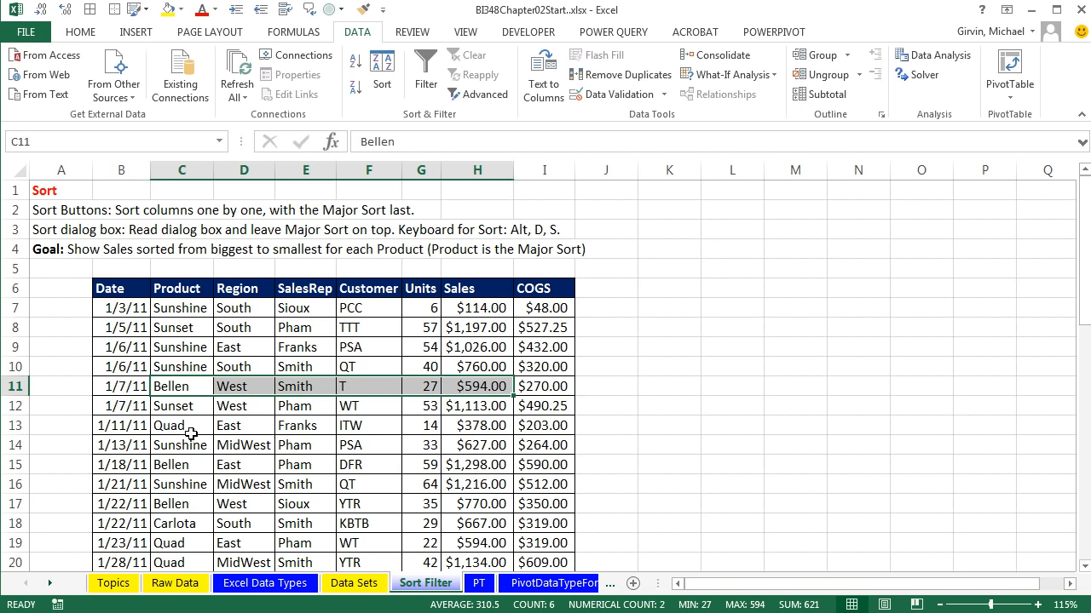
{"action": "left_click_drag", "start_coordinate": [170, 467], "coordinate": [472, 465]}
{"action": "left_click", "coordinate": [179, 506], "text": "ctrl"}
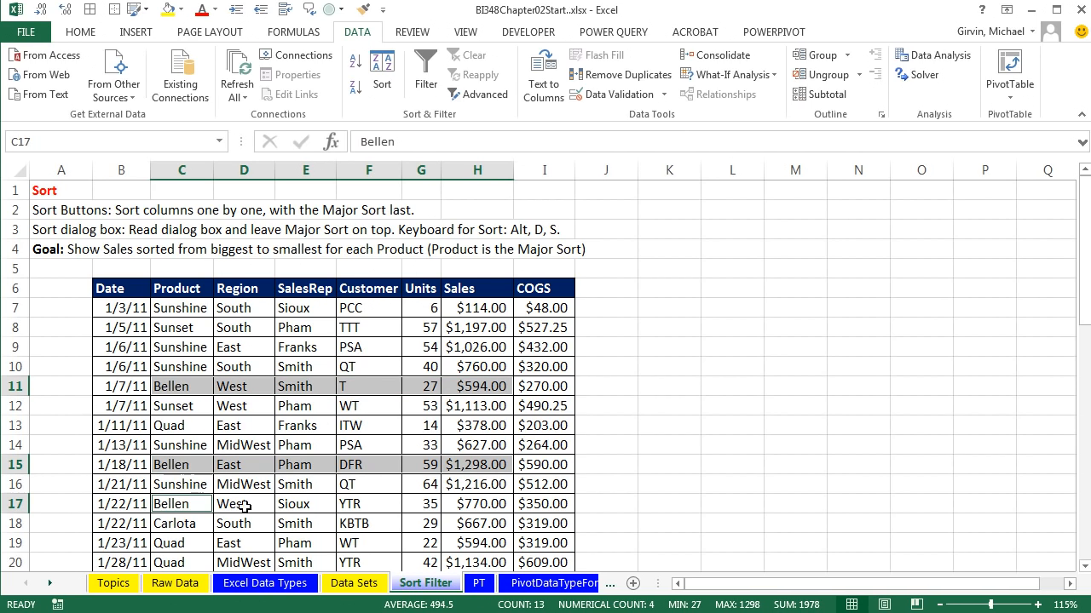
{"action": "left_click_drag", "start_coordinate": [244, 506], "coordinate": [472, 510]}
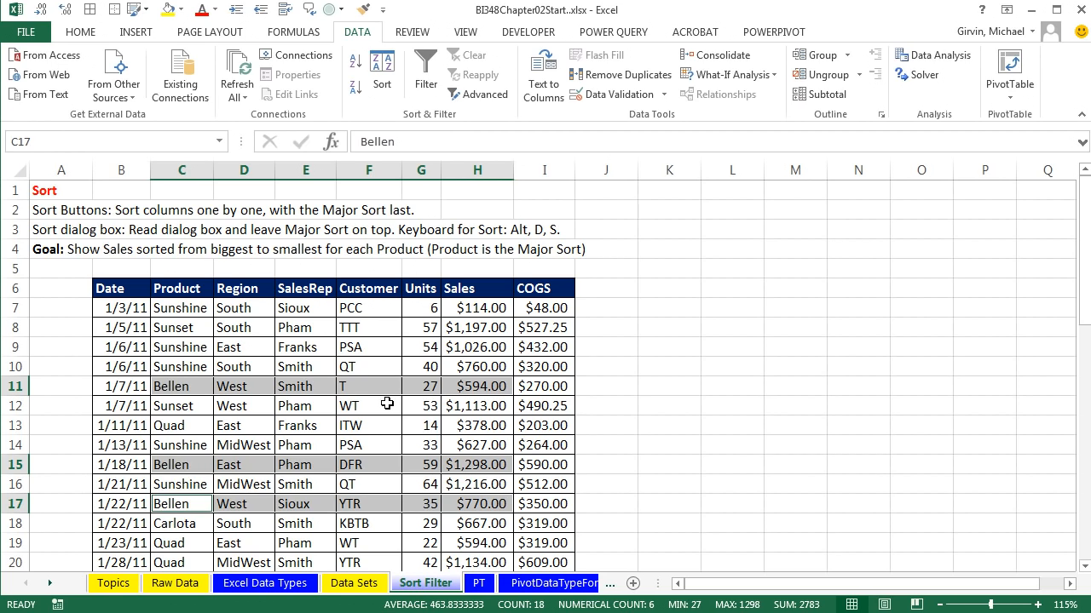
{"action": "left_click", "coordinate": [186, 368]}
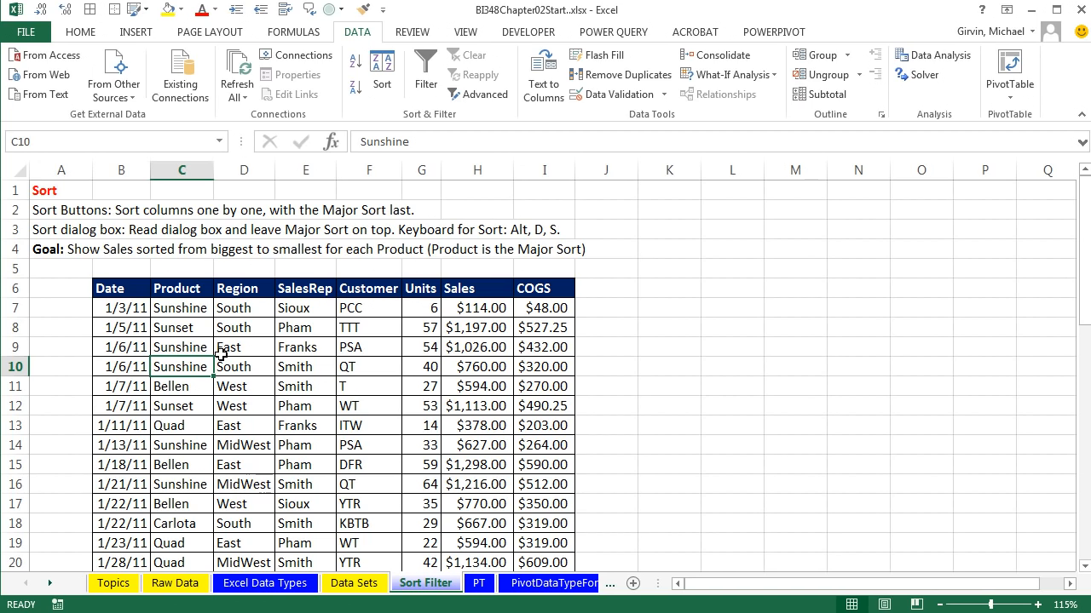
{"action": "left_click", "coordinate": [323, 360]}
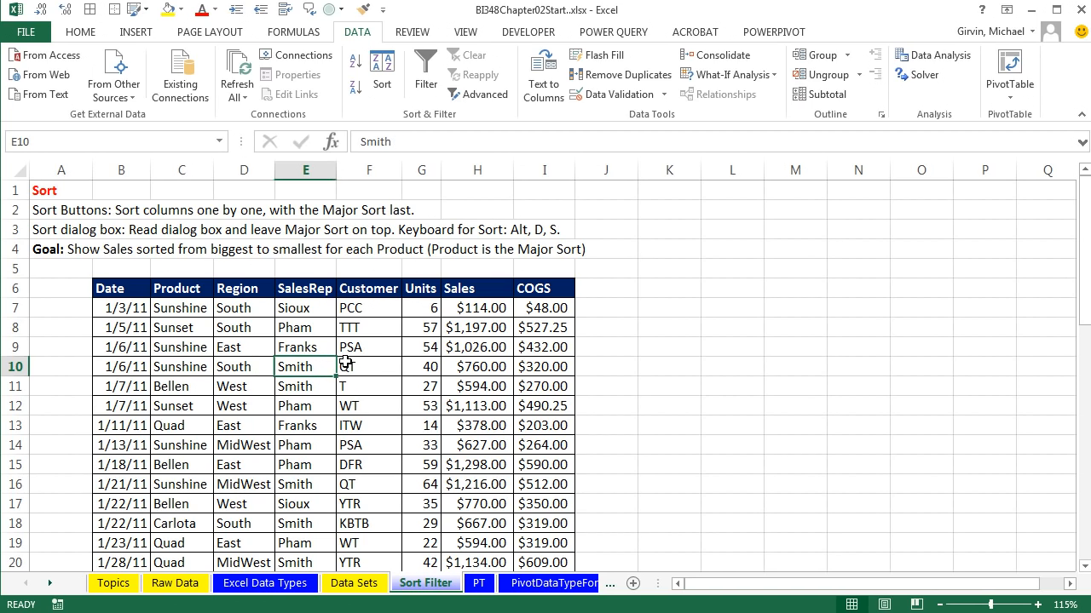
{"action": "left_click", "coordinate": [387, 349]}
{"action": "left_click", "coordinate": [187, 328]}
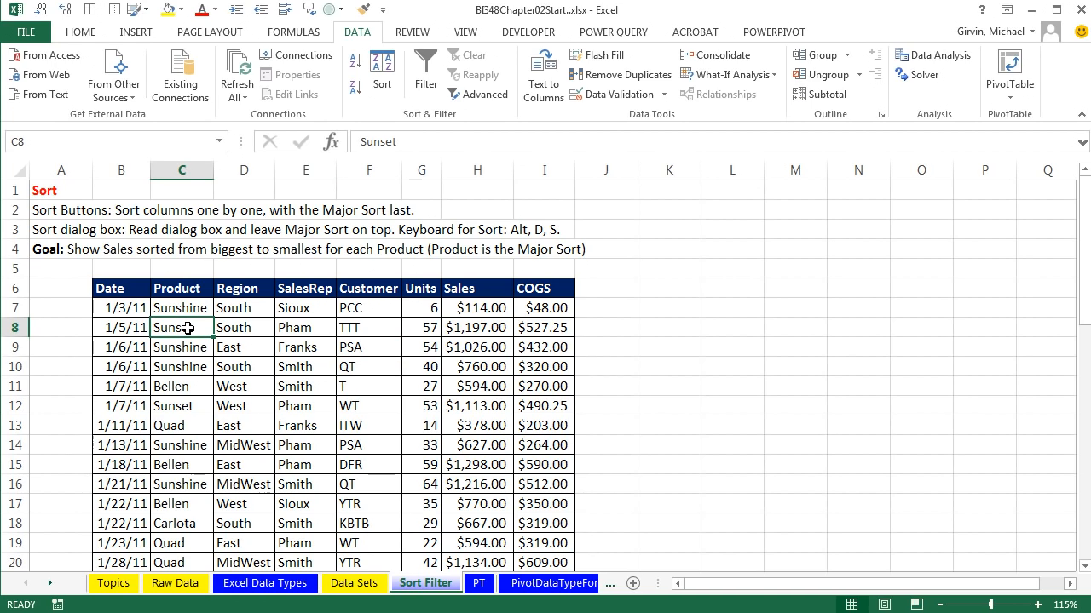
{"action": "left_click", "coordinate": [385, 71]}
{"action": "key", "text": "Escape"}
{"action": "left_click", "coordinate": [315, 331]}
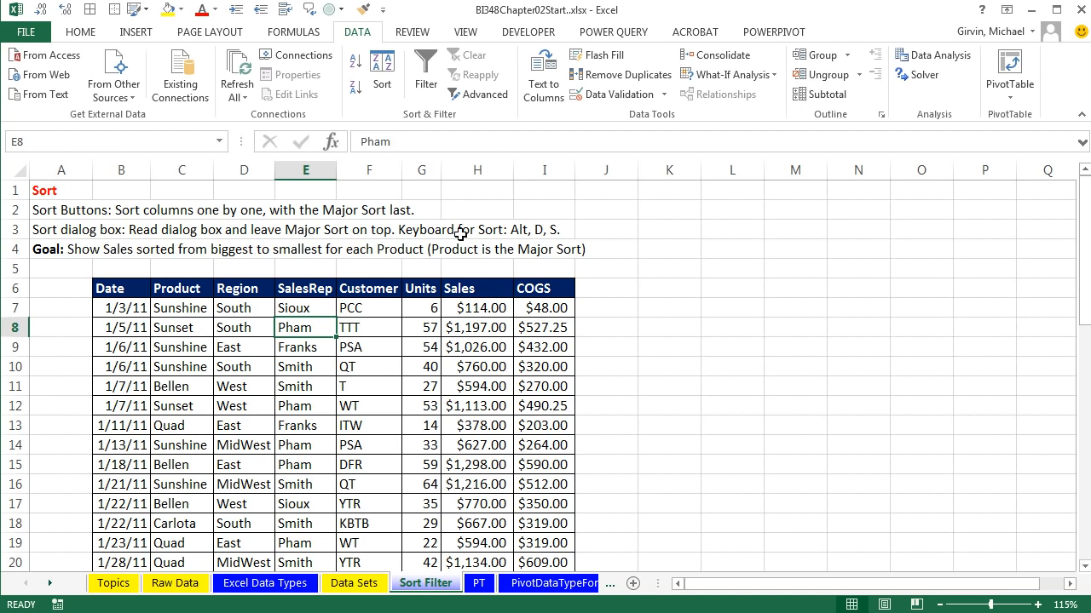
{"action": "left_click", "coordinate": [186, 365]}
{"action": "left_click", "coordinate": [267, 358]}
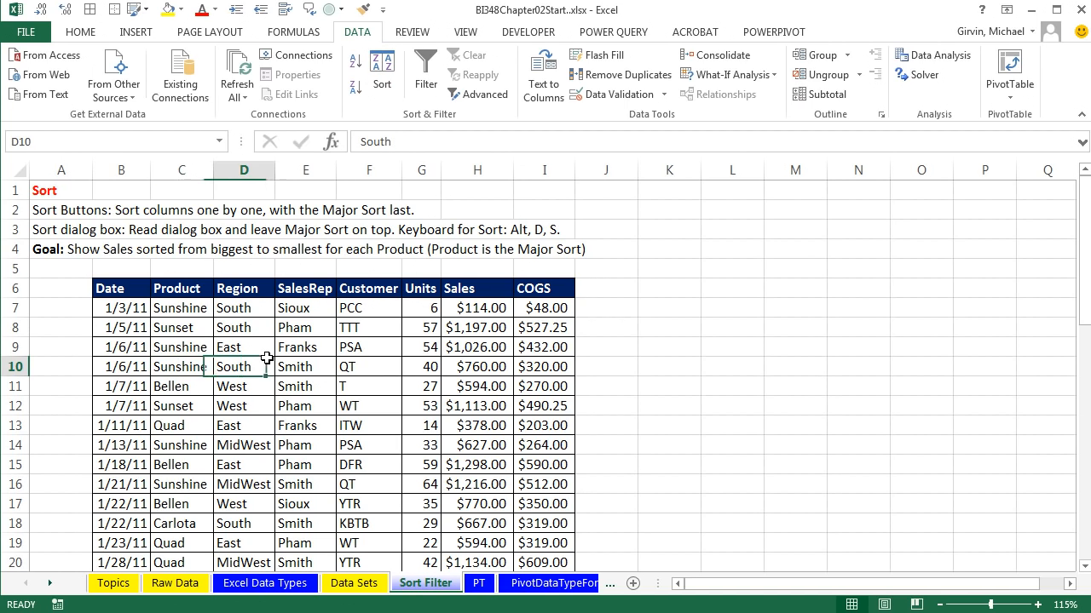
Start a custom sort on the table with Product, values A to Z, as the first sort level
{"action": "left_click", "coordinate": [286, 350]}
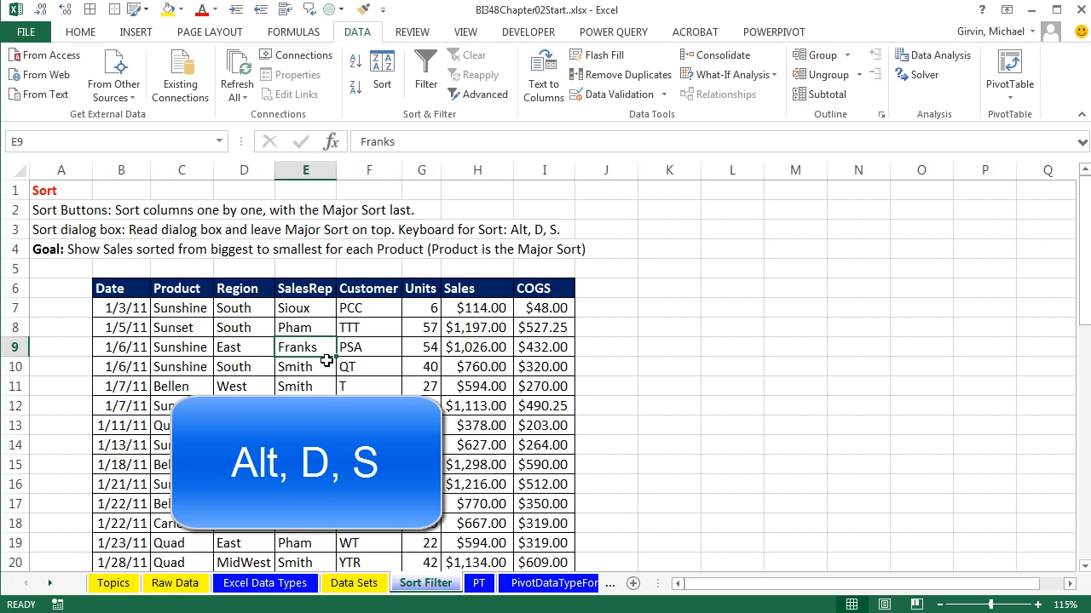
{"action": "key", "text": "alt+d"}
{"action": "key", "text": "s"}
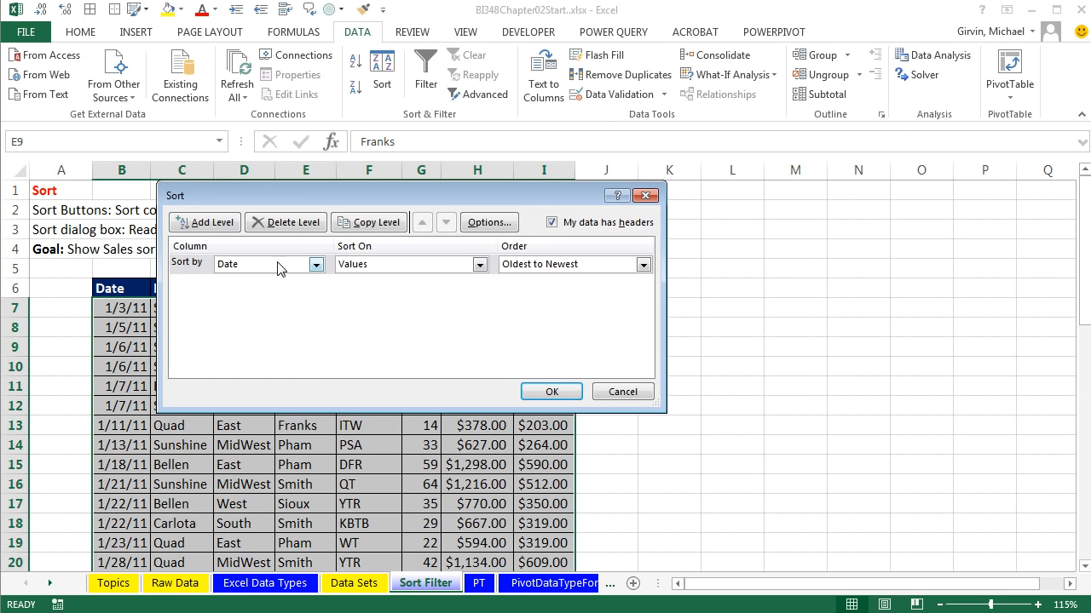
{"action": "left_click", "coordinate": [316, 265]}
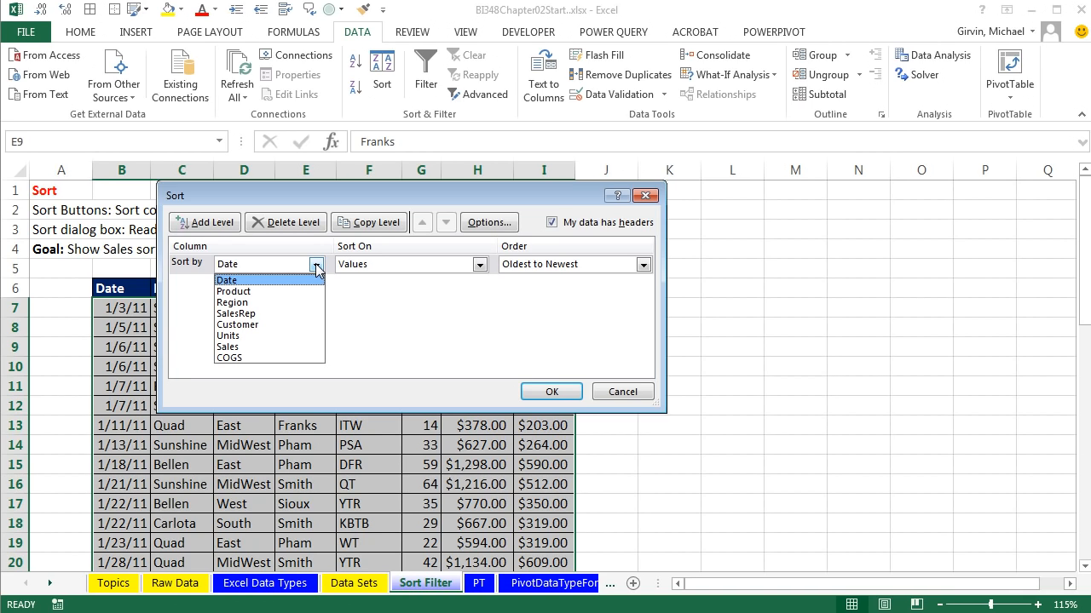
{"action": "left_click", "coordinate": [252, 291]}
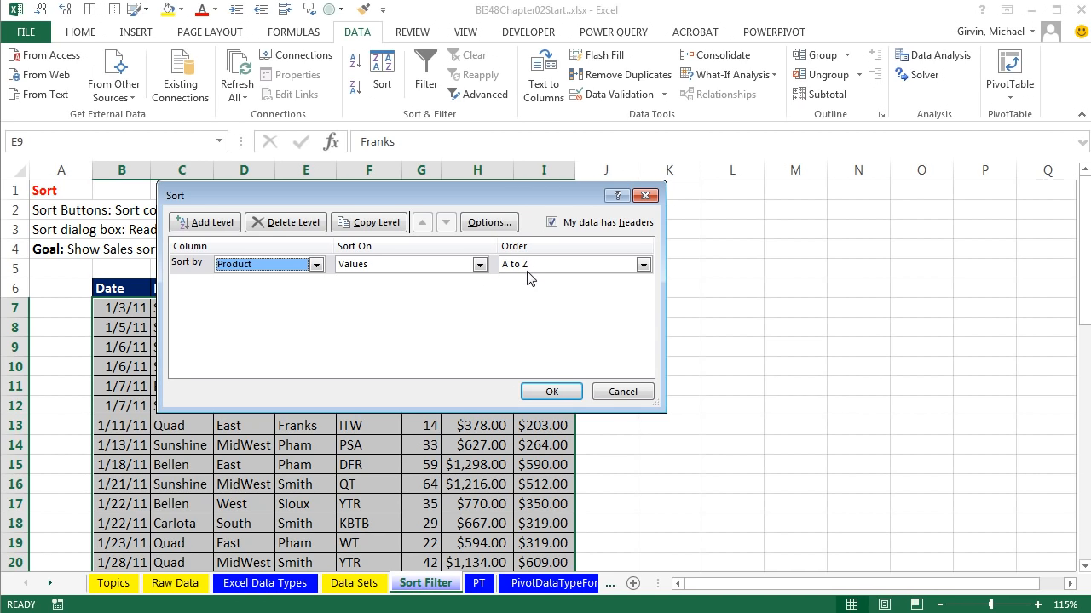
Add a second sort level on Sales values, Largest to Smallest, and apply the sort
{"action": "left_click", "coordinate": [204, 223]}
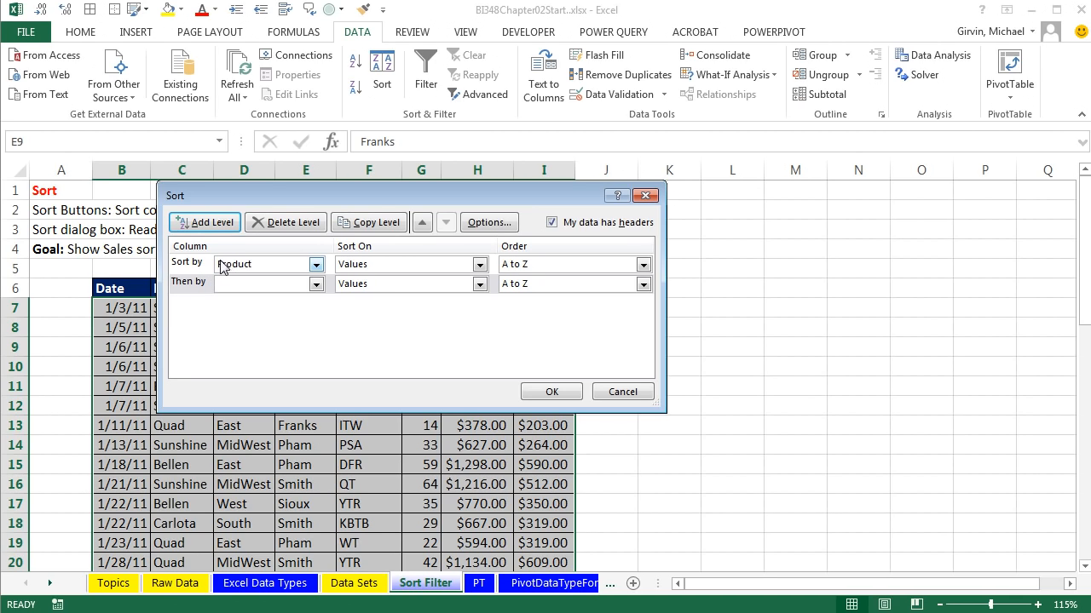
{"action": "left_click", "coordinate": [316, 283]}
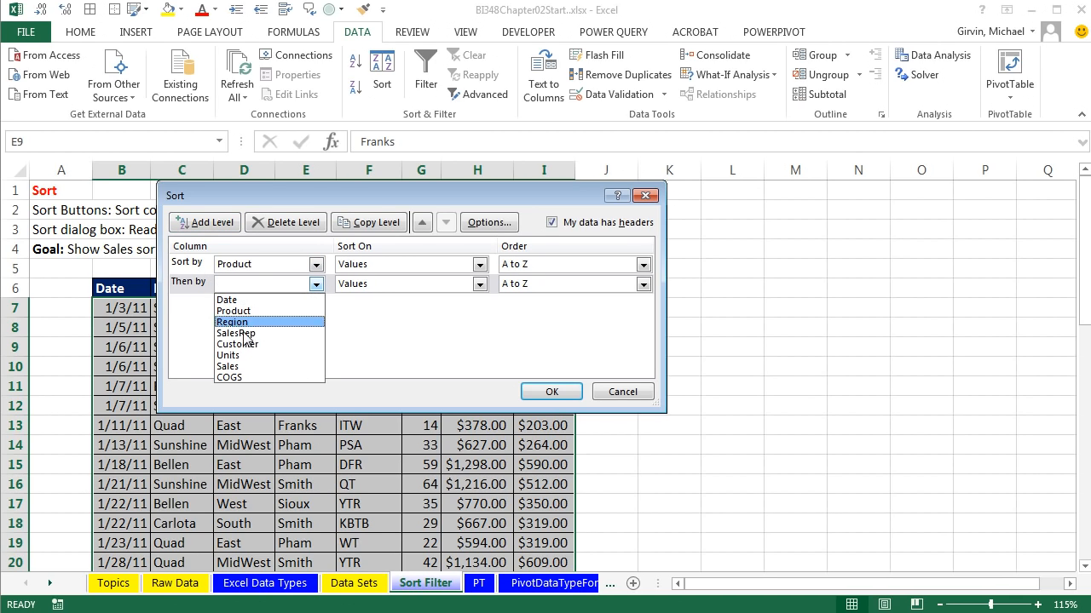
{"action": "left_click", "coordinate": [244, 367]}
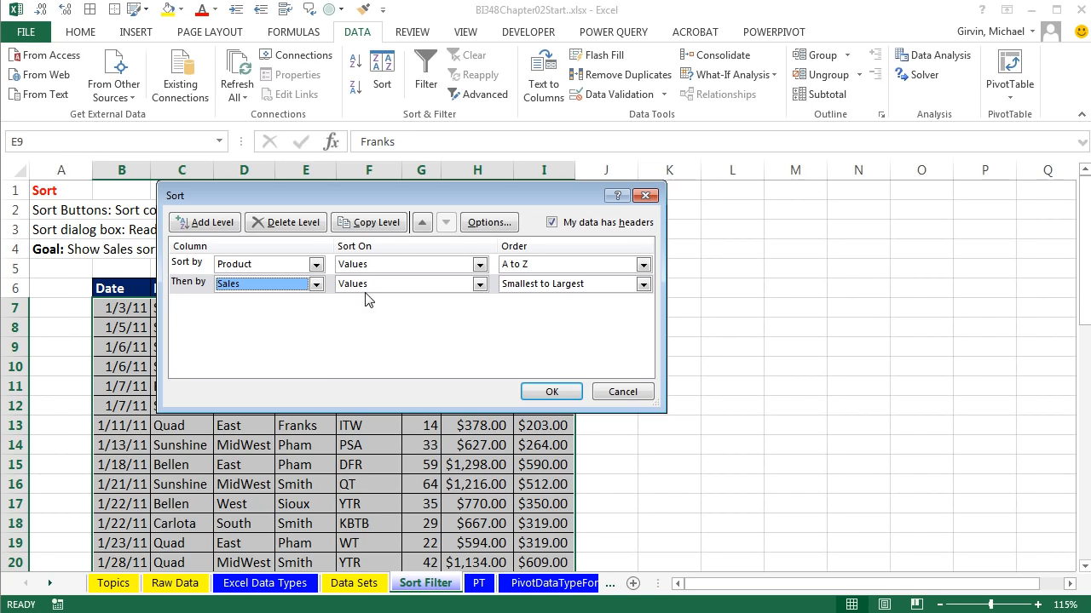
{"action": "left_click", "coordinate": [643, 284]}
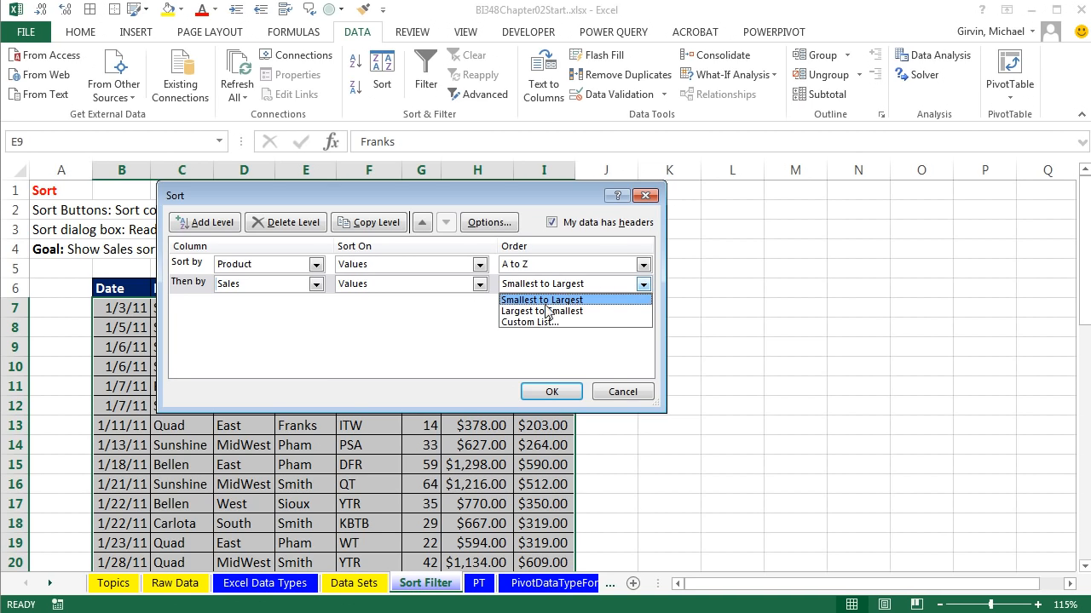
{"action": "left_click", "coordinate": [537, 312]}
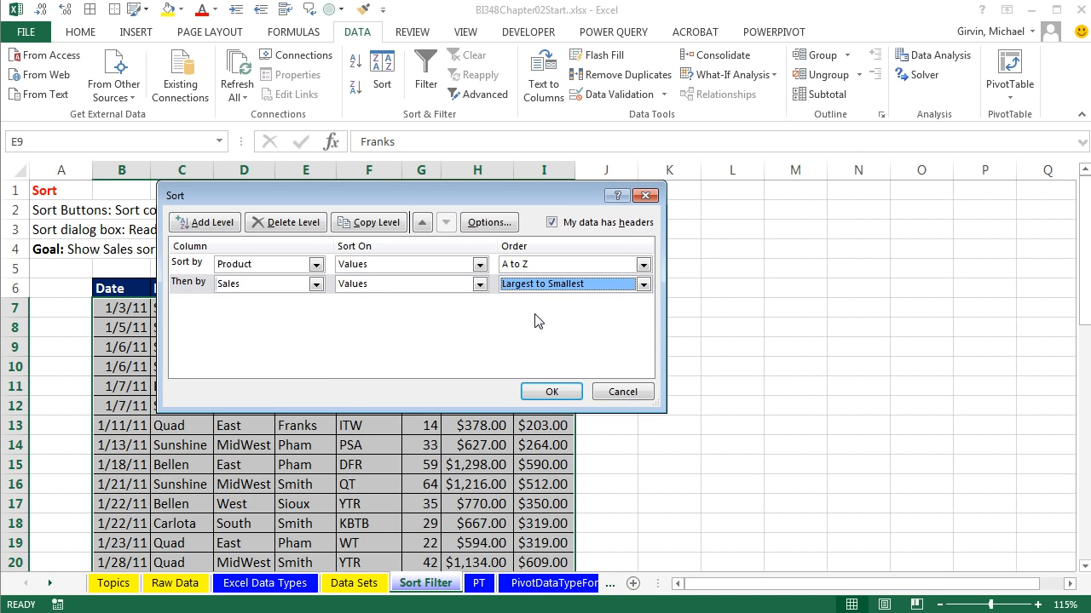
{"action": "left_click", "coordinate": [550, 392]}
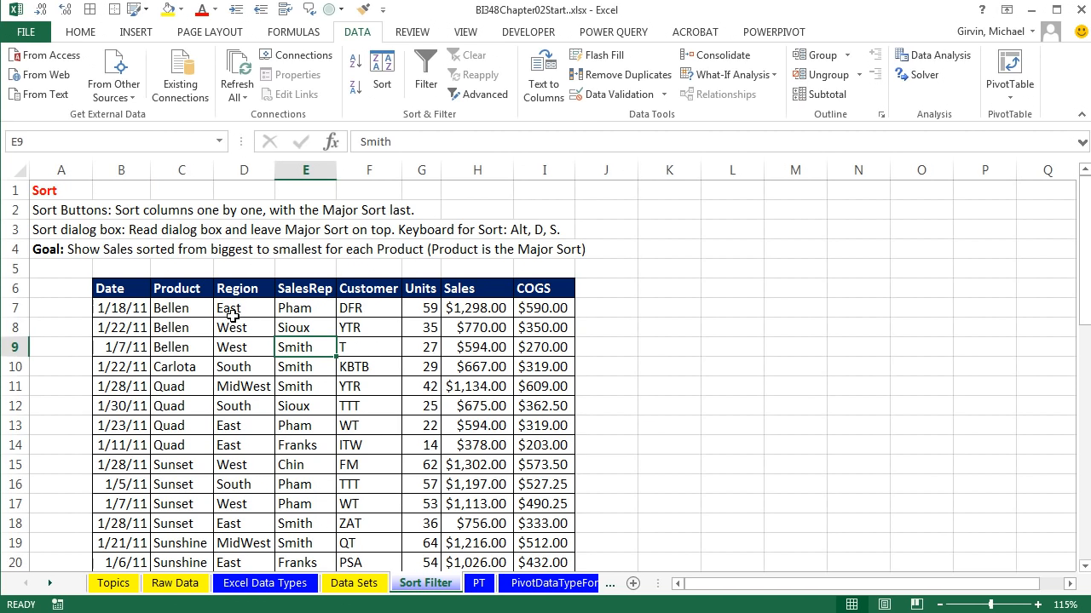
Review the sorted Bellen and Quad records from Product through Sales, and undo the two-level sort
{"action": "left_click_drag", "start_coordinate": [189, 307], "coordinate": [455, 348]}
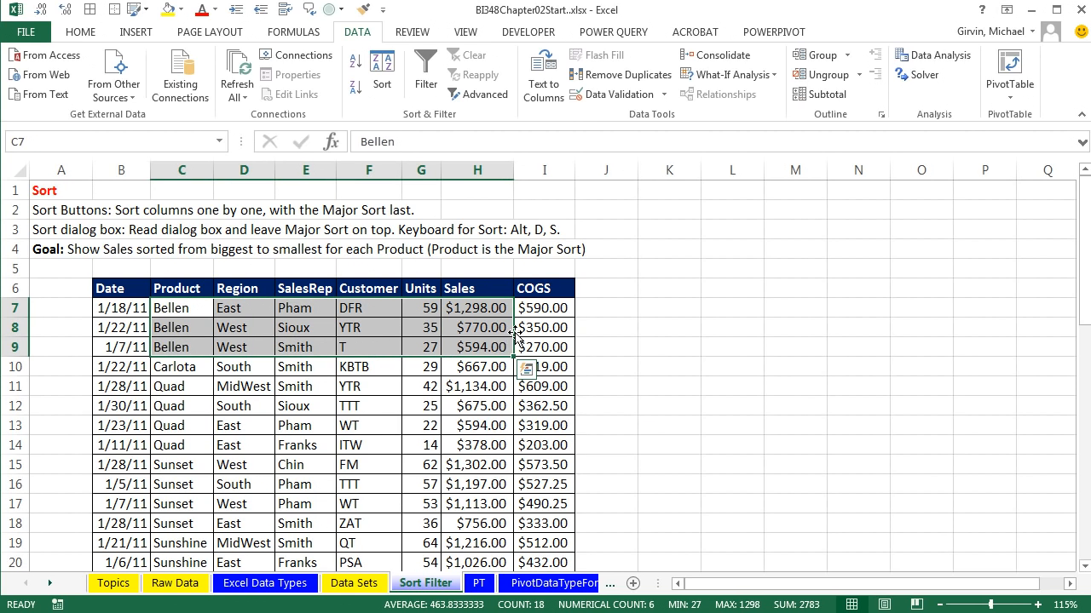
{"action": "left_click_drag", "start_coordinate": [162, 384], "coordinate": [482, 451]}
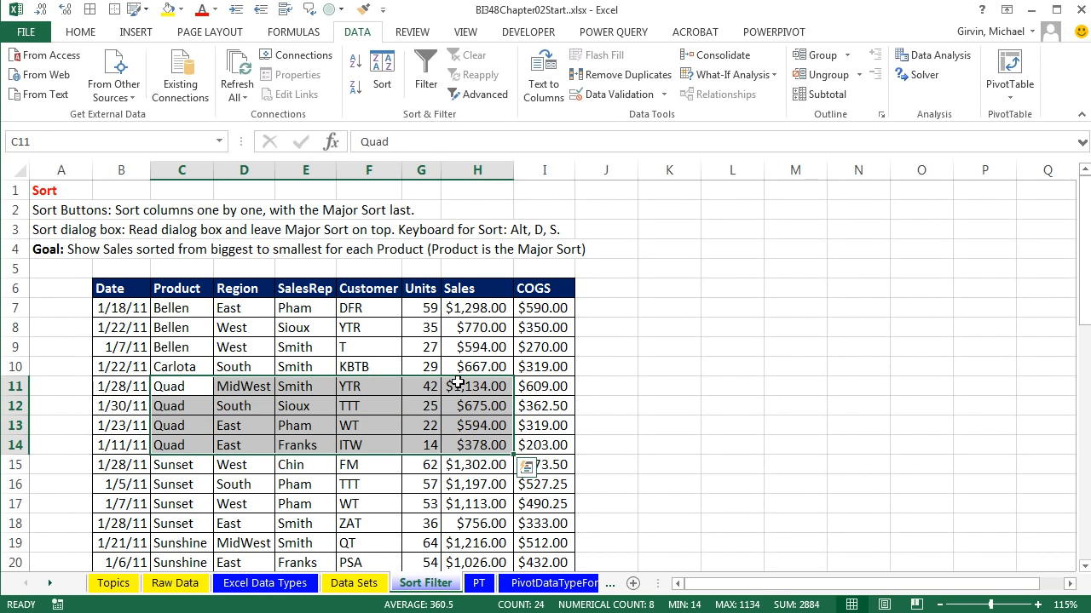
{"action": "key", "text": "ctrl+z"}
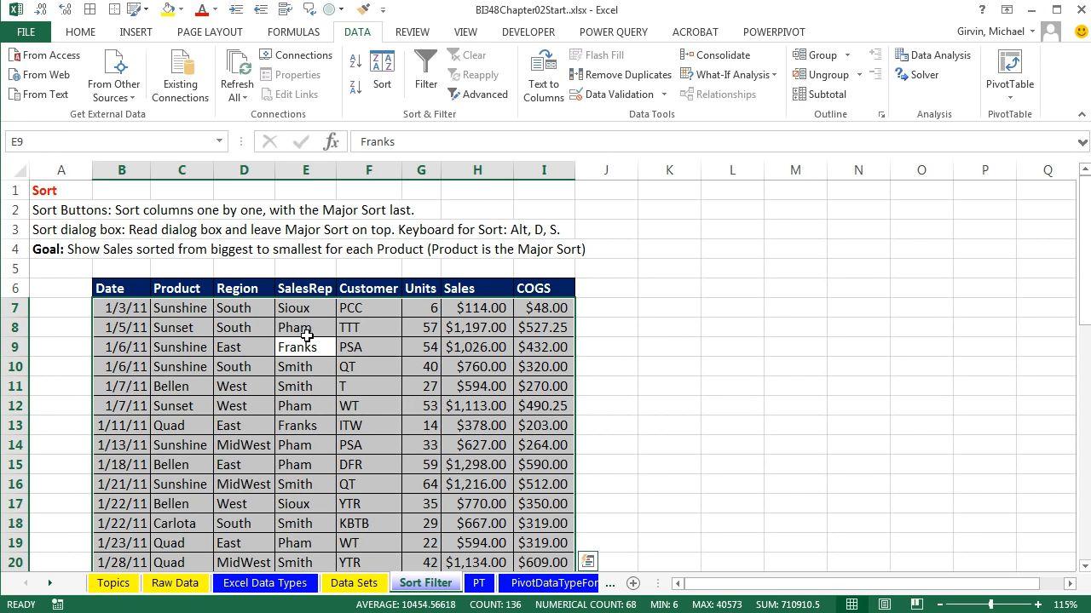
Sort the table by the Sales column from largest to smallest
{"action": "left_click", "coordinate": [195, 310]}
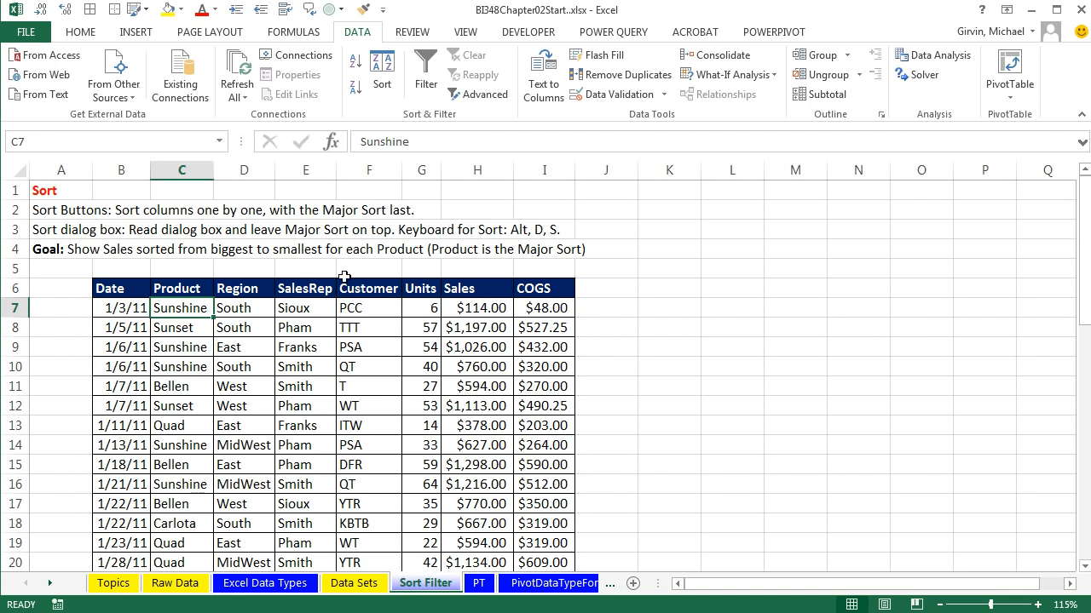
{"action": "left_click", "coordinate": [492, 325]}
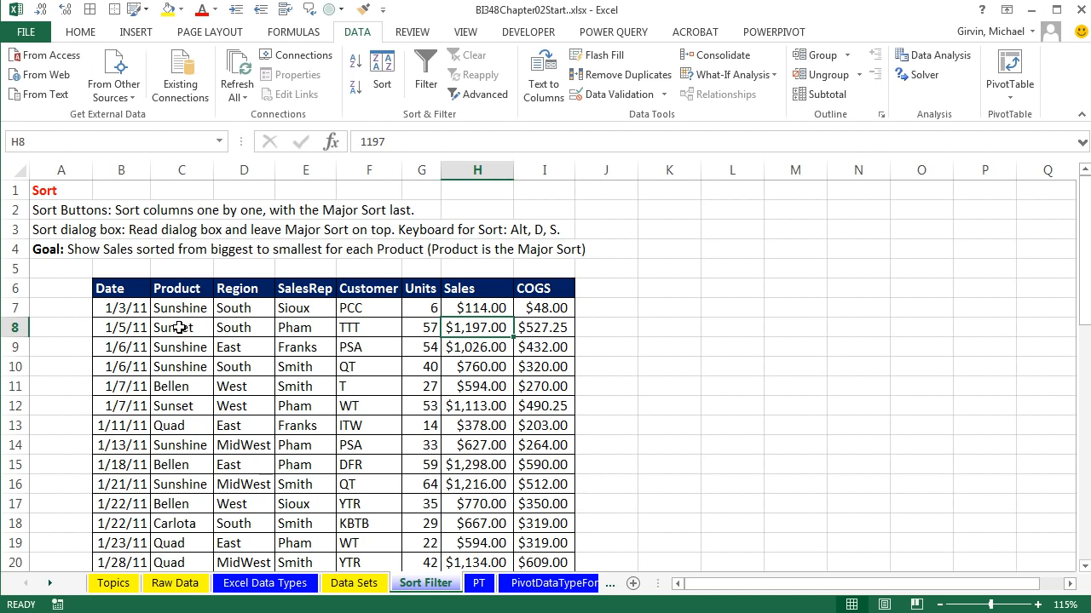
{"action": "left_click", "coordinate": [477, 366]}
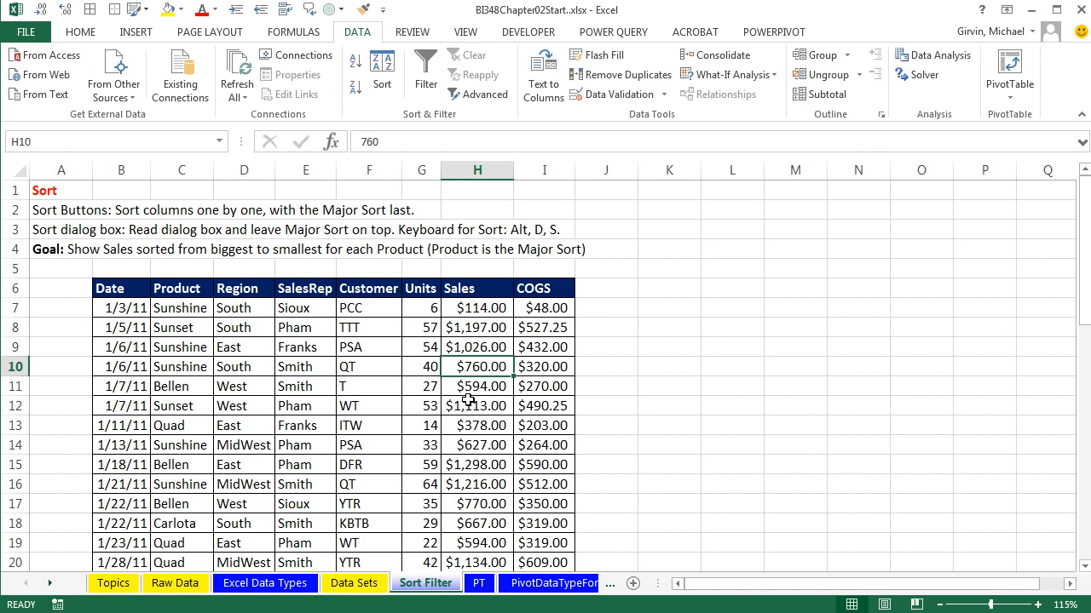
{"action": "left_click", "coordinate": [467, 407]}
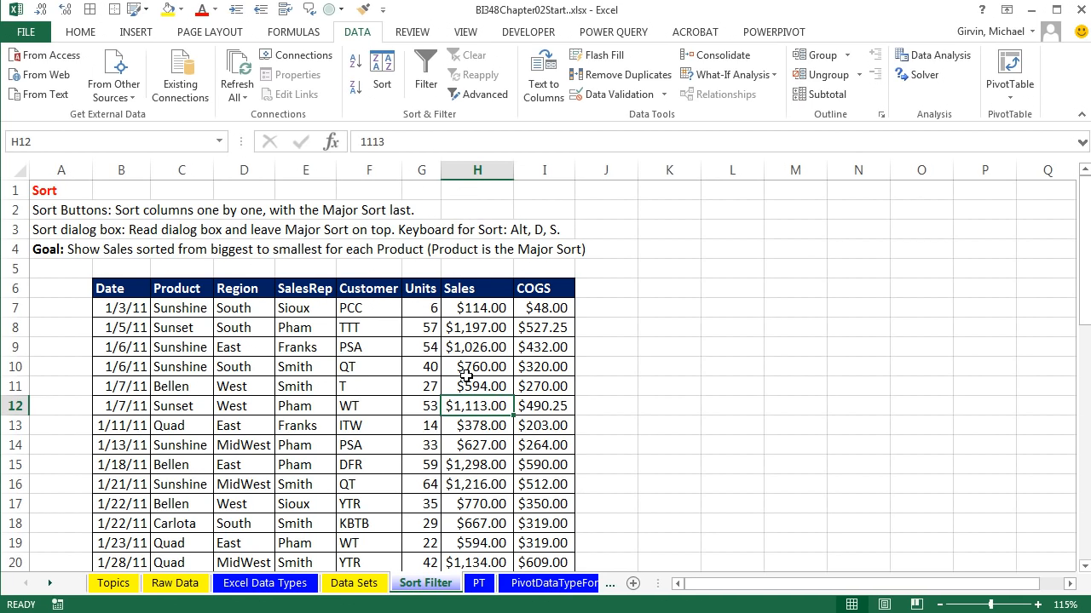
{"action": "left_click", "coordinate": [356, 87]}
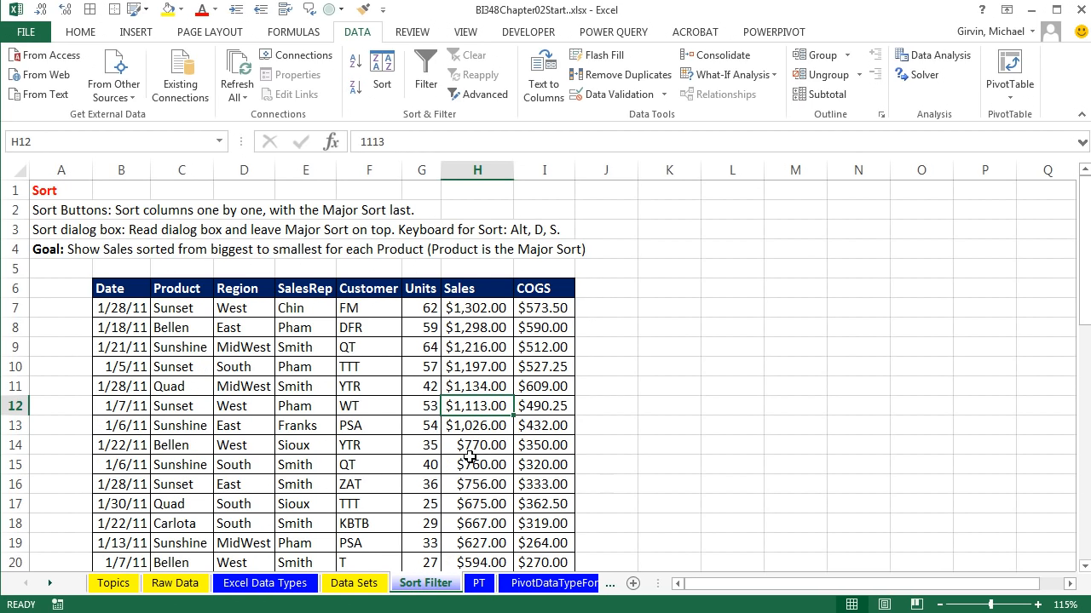
Highlight the Bellen records from Product through Sales in rows 8, 14 and 20 of the sorted table
{"action": "left_click_drag", "start_coordinate": [174, 328], "coordinate": [510, 328]}
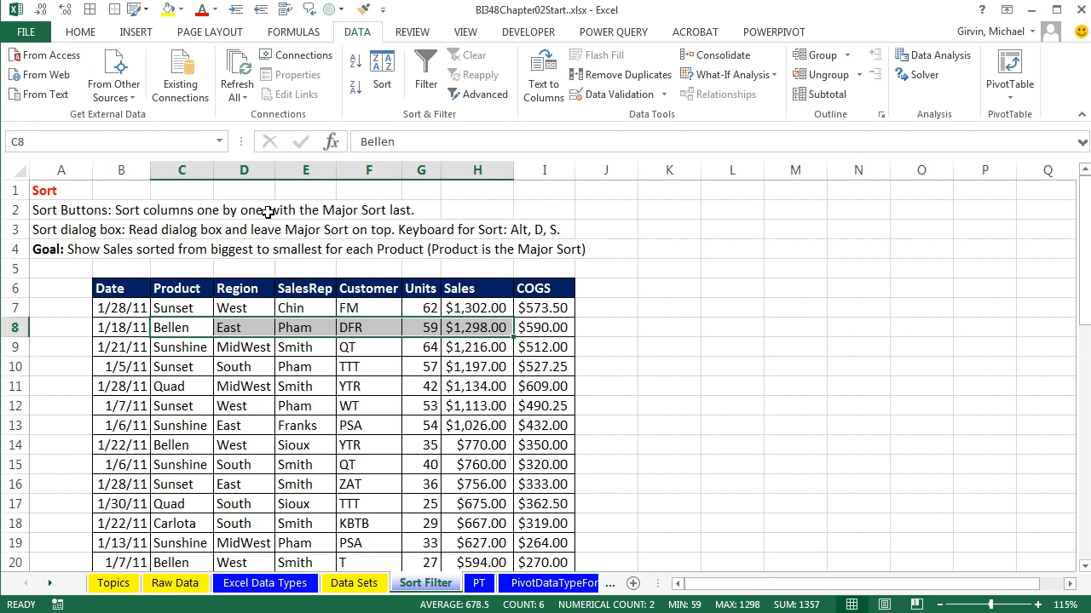
{"action": "left_click_drag", "start_coordinate": [170, 445], "coordinate": [463, 450]}
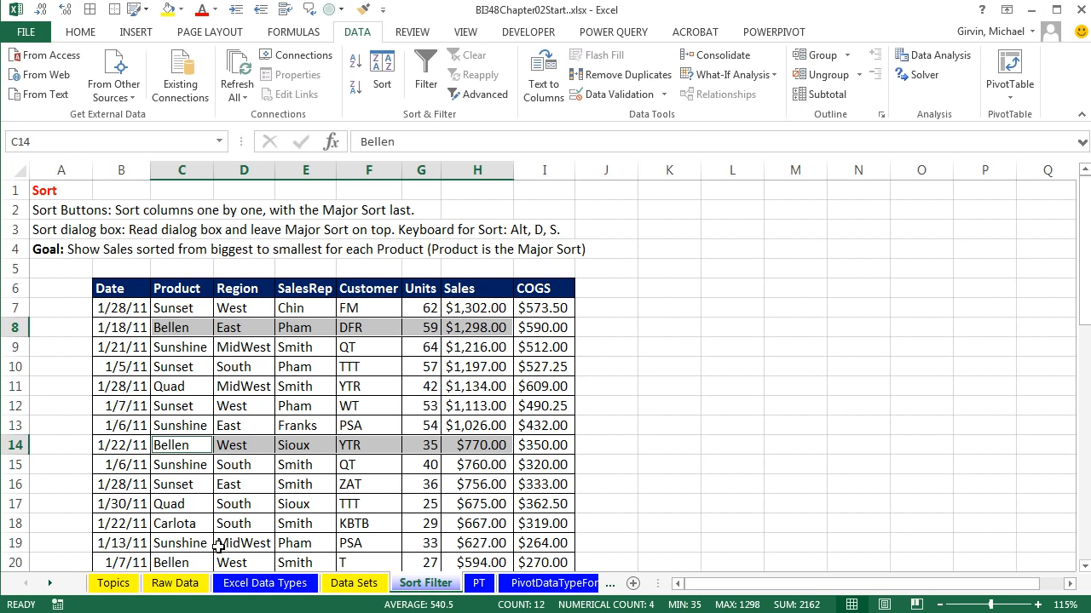
{"action": "left_click_drag", "start_coordinate": [170, 562], "coordinate": [471, 565]}
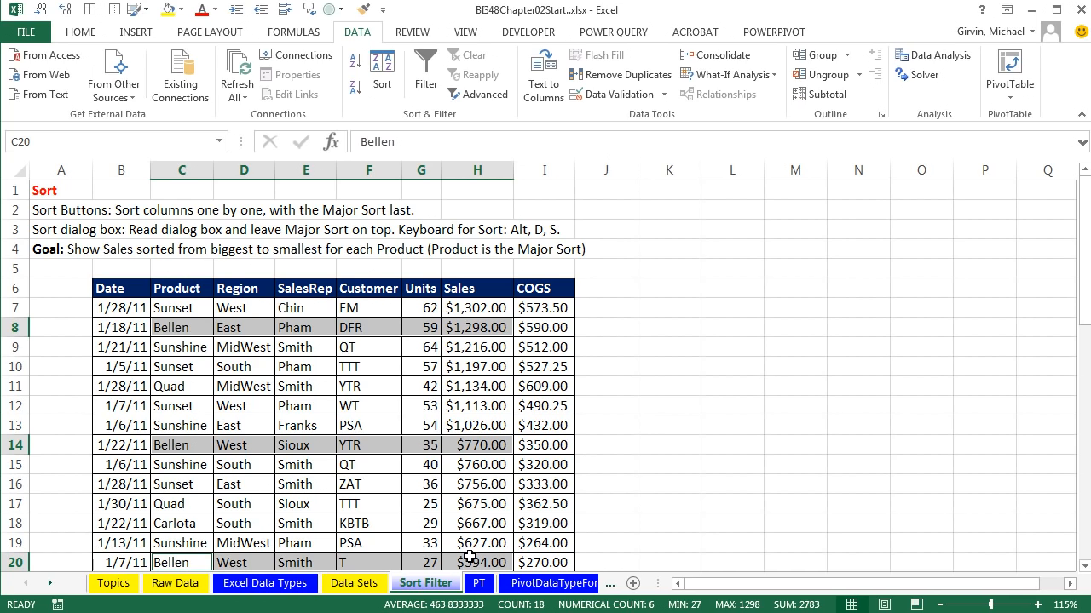
Sort the table by the Product column from A to Z and check the Bellen and Quad records from Product through Sales
{"action": "left_click", "coordinate": [184, 347]}
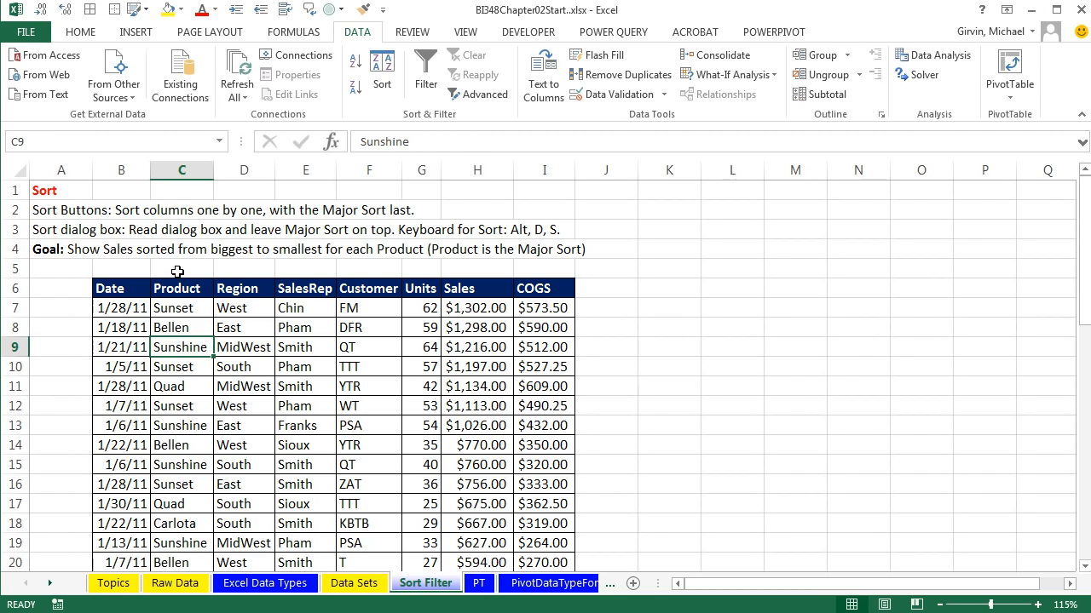
{"action": "left_click", "coordinate": [355, 65]}
{"action": "left_click_drag", "start_coordinate": [187, 309], "coordinate": [477, 343]}
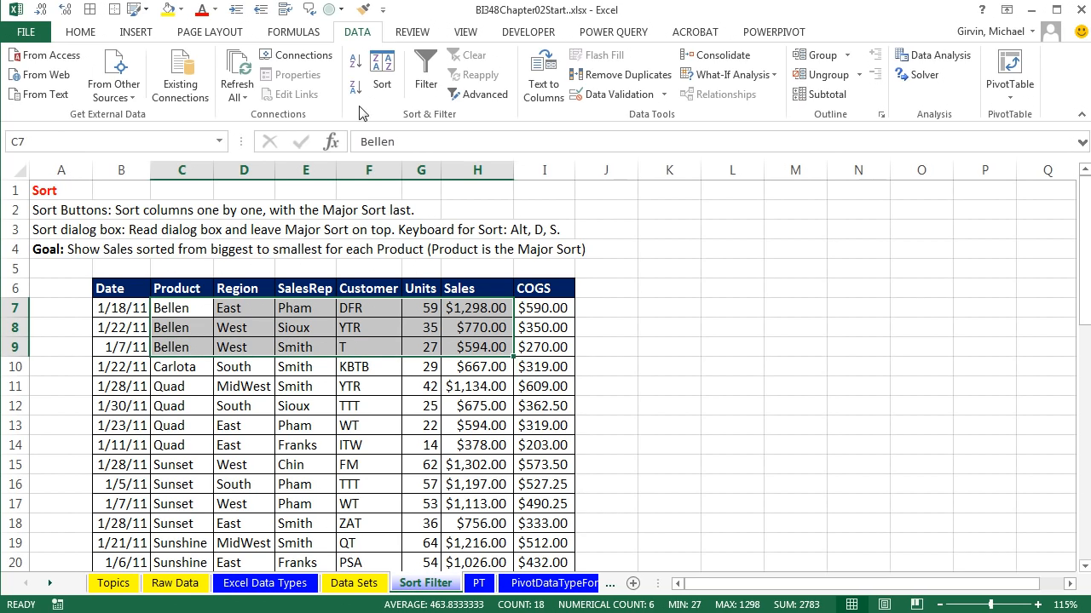
{"action": "left_click_drag", "start_coordinate": [170, 388], "coordinate": [489, 442]}
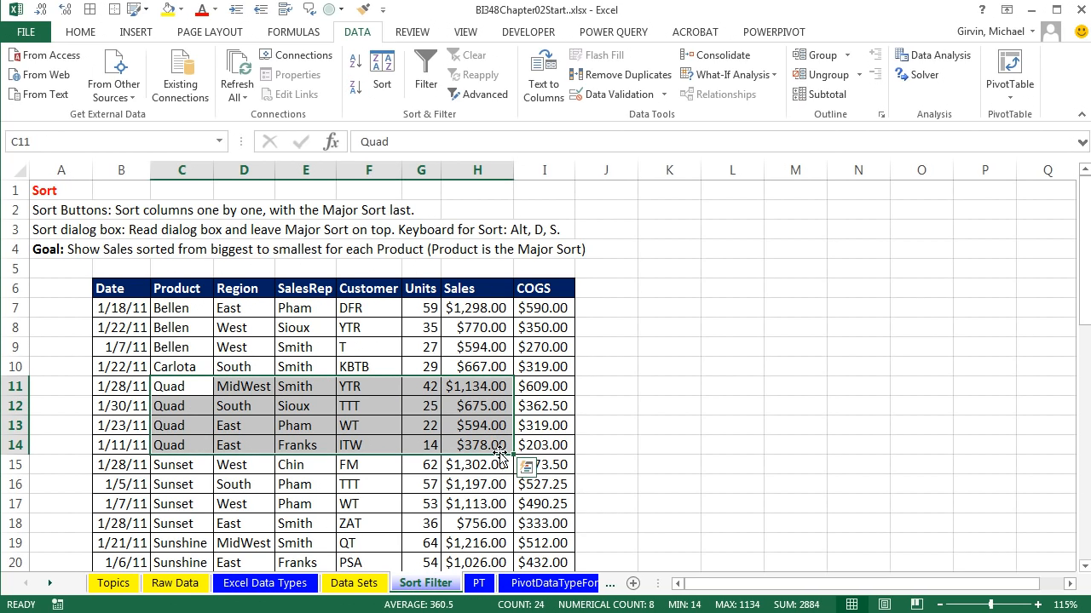
{"action": "left_click", "coordinate": [682, 406]}
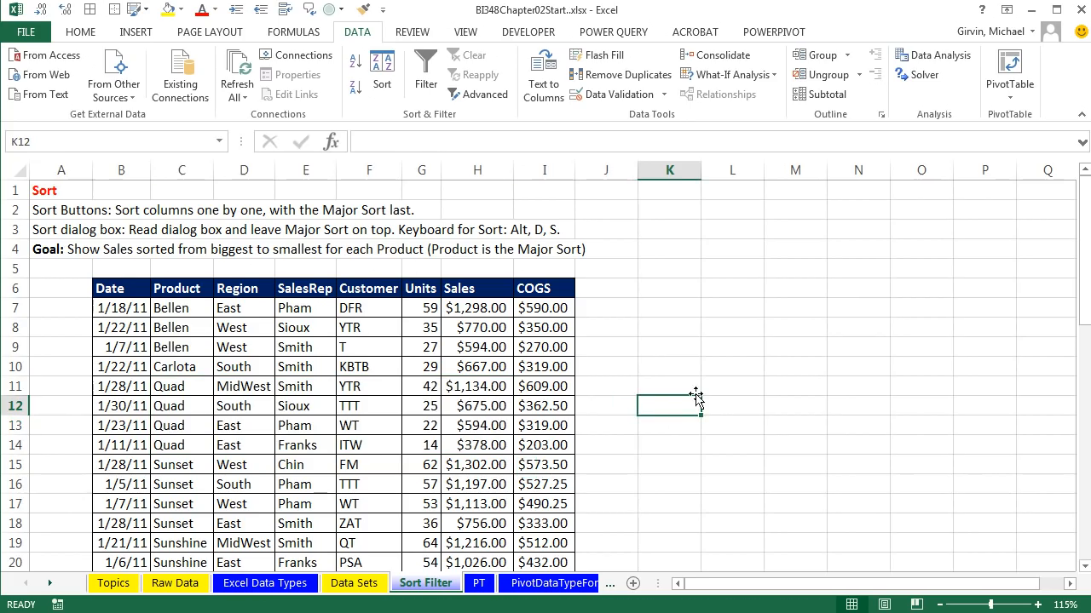
Turn on filtering for the sales table in the Filter section, toggling it off and on several times
{"action": "scroll", "coordinate": [685, 409], "scroll_direction": "down", "scroll_amount": 7}
{"action": "scroll", "coordinate": [688, 417], "scroll_direction": "down", "scroll_amount": 2}
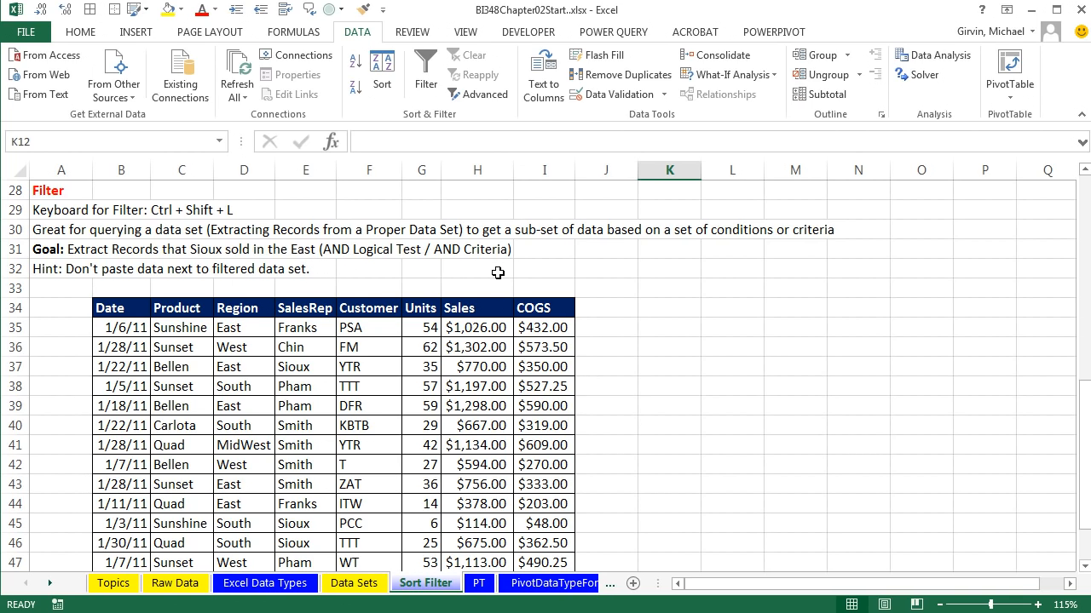
{"action": "left_click", "coordinate": [303, 328]}
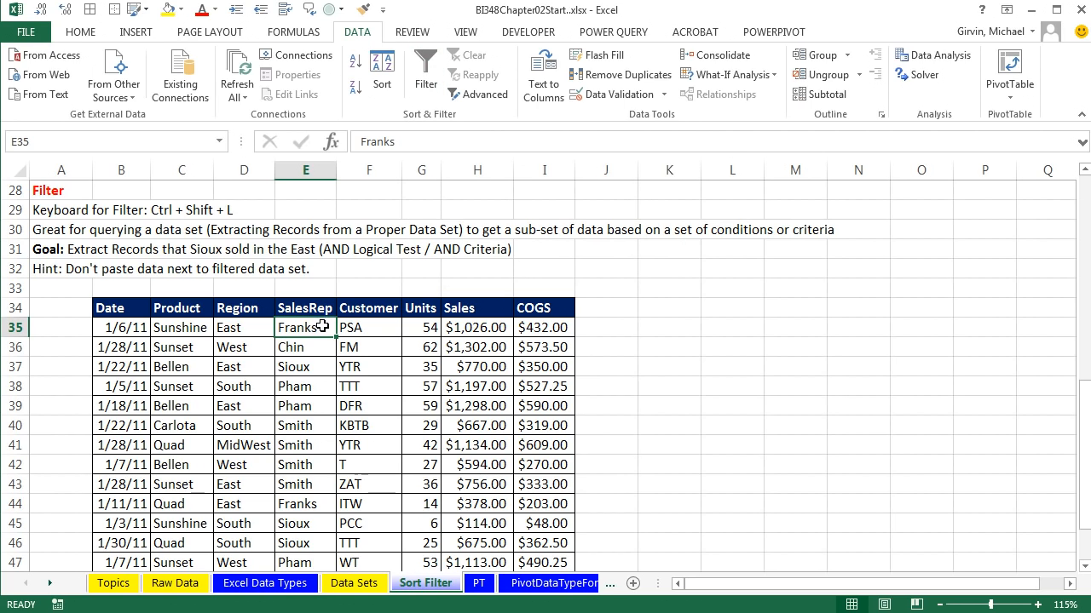
{"action": "key", "text": "ctrl+shift+l"}
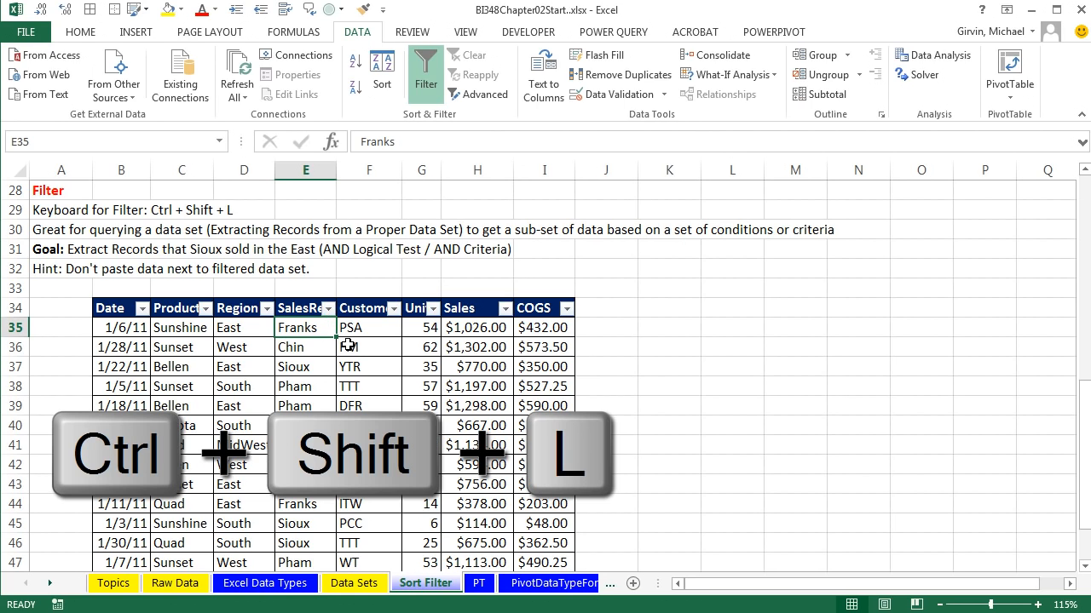
{"action": "key", "text": "ctrl+shift+l"}
{"action": "key", "text": "ctrl+shift+l"}
{"action": "key", "text": "ctrl+shift+l"}
{"action": "key", "text": "ctrl+shift+l"}
{"action": "key", "text": "ctrl+shift+l"}
{"action": "key", "text": "ctrl+shift+l"}
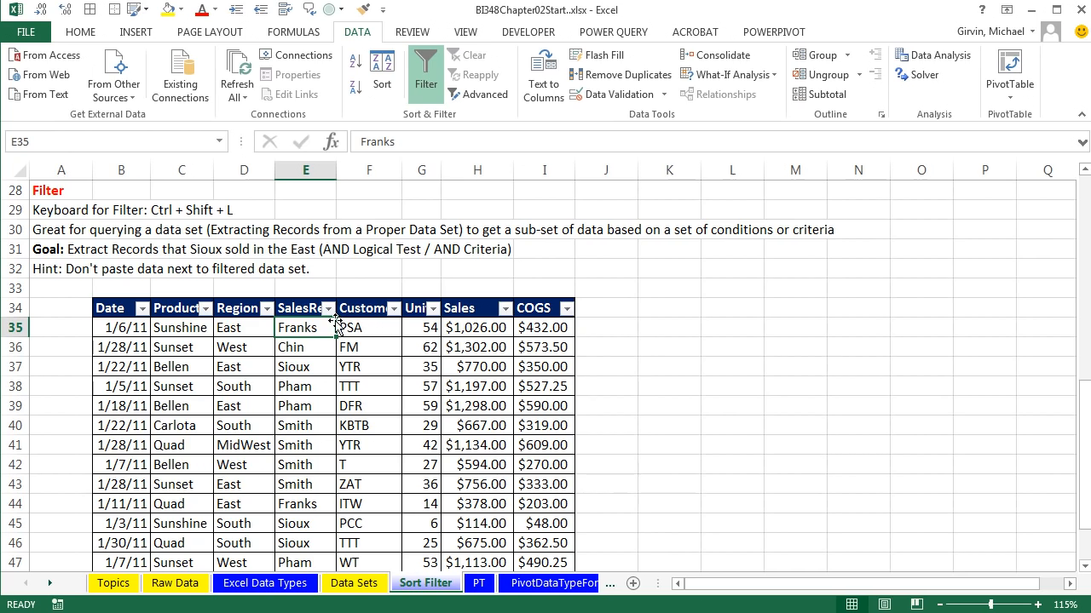
Filter the SalesRep column to show only the sales rep named in the Filter section's Goal line
{"action": "left_click", "coordinate": [329, 311]}
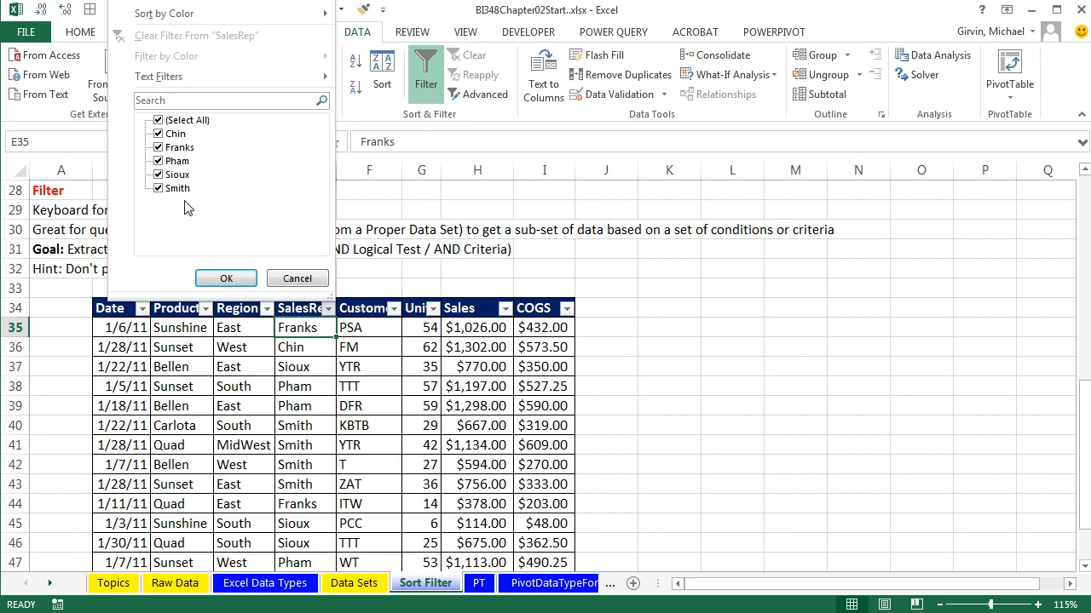
{"action": "left_click", "coordinate": [159, 122]}
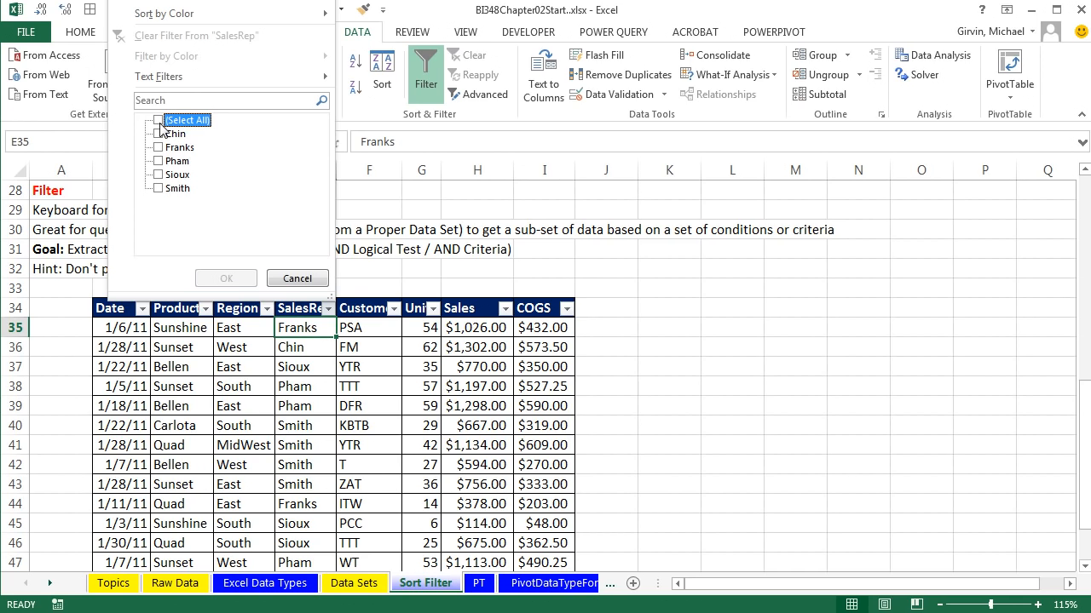
{"action": "left_click", "coordinate": [159, 175]}
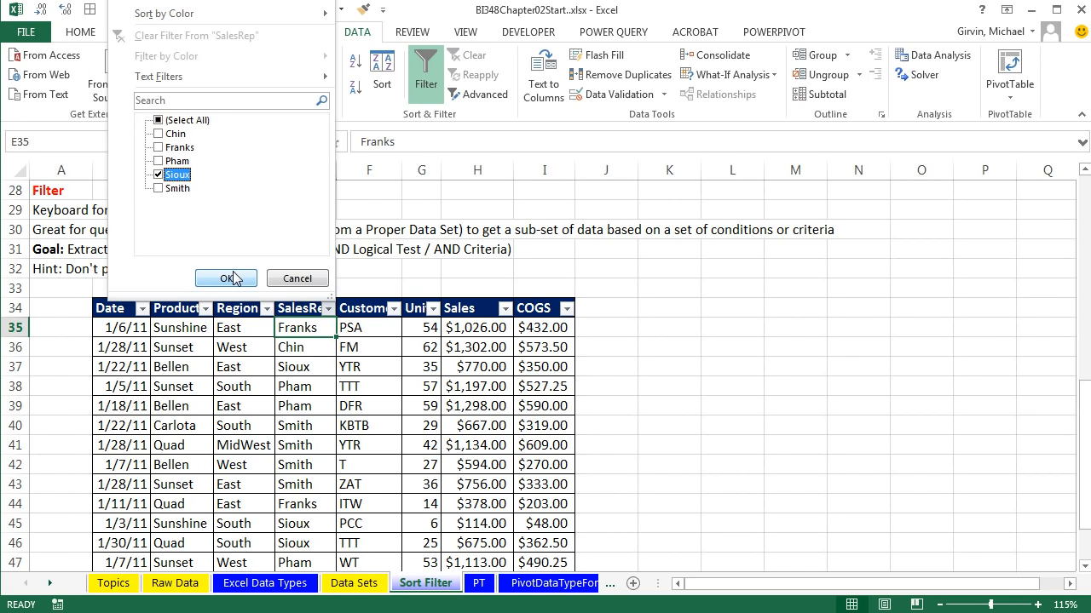
{"action": "left_click", "coordinate": [224, 277]}
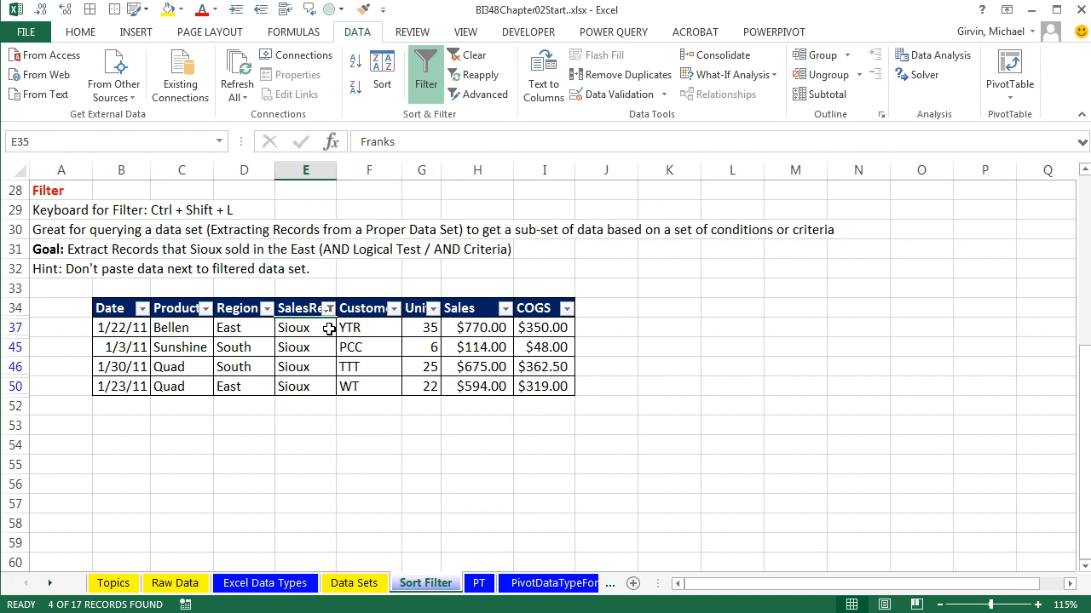
Filter the Region column to East only, and copy the filtered table including its headers
{"action": "left_click", "coordinate": [266, 310]}
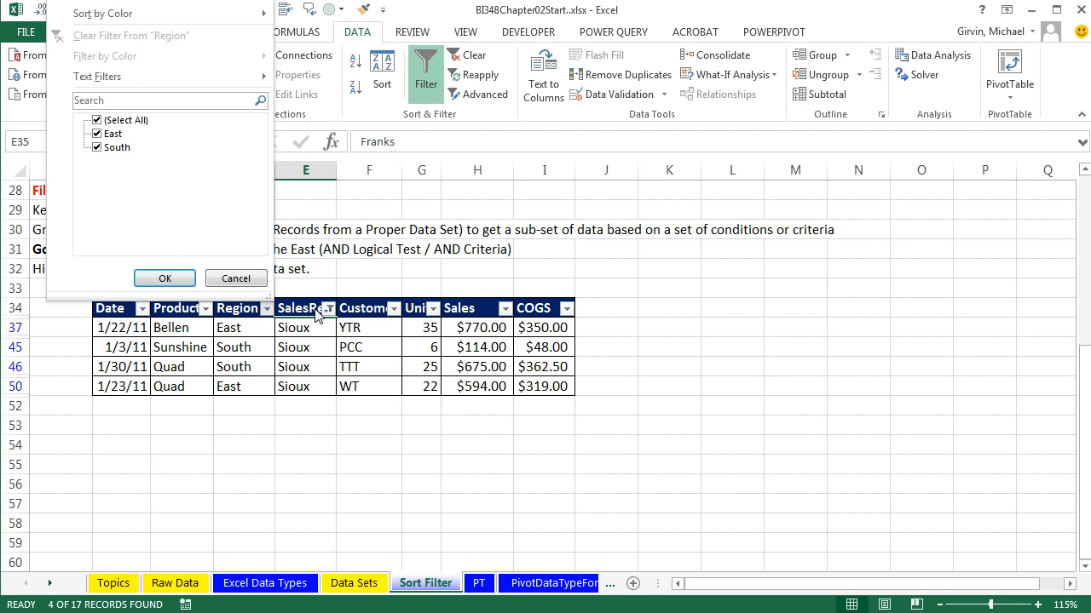
{"action": "left_click", "coordinate": [98, 121]}
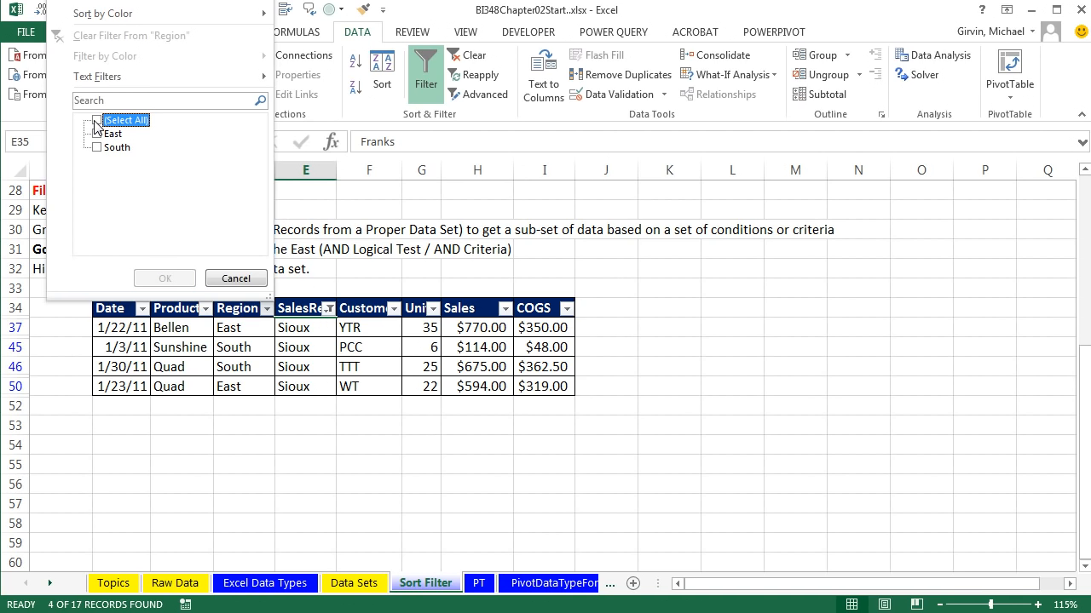
{"action": "left_click", "coordinate": [98, 134]}
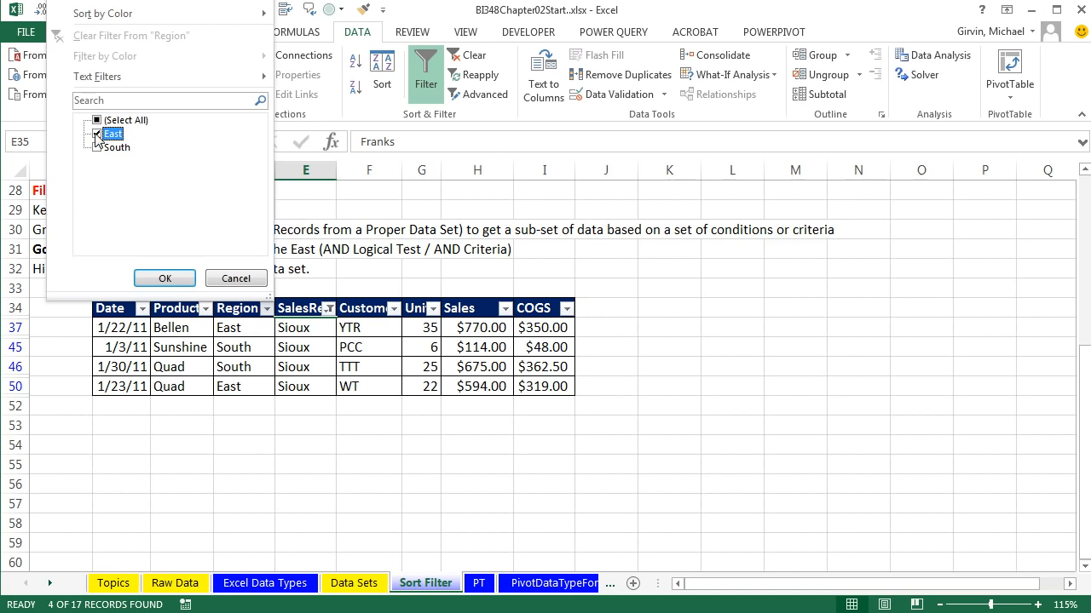
{"action": "left_click", "coordinate": [164, 280]}
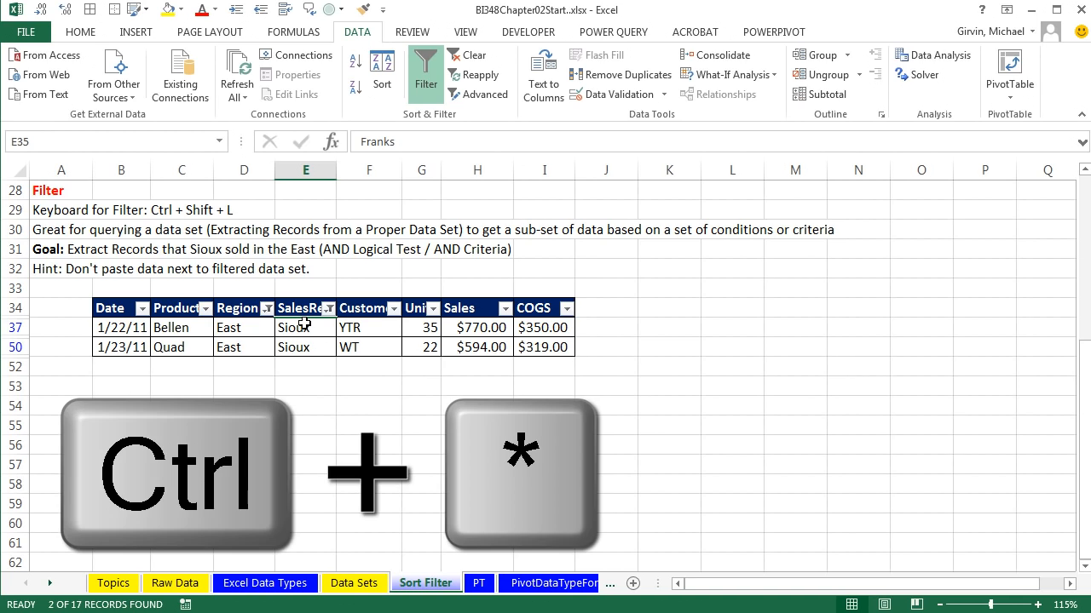
{"action": "key", "text": "ctrl+asterisk"}
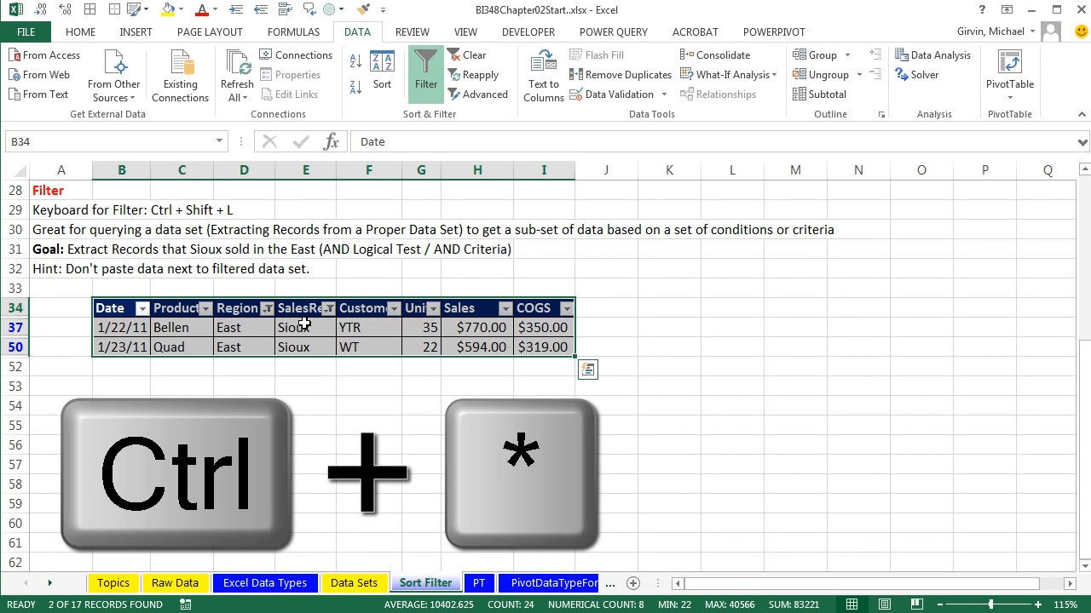
{"action": "key", "text": "ctrl+c"}
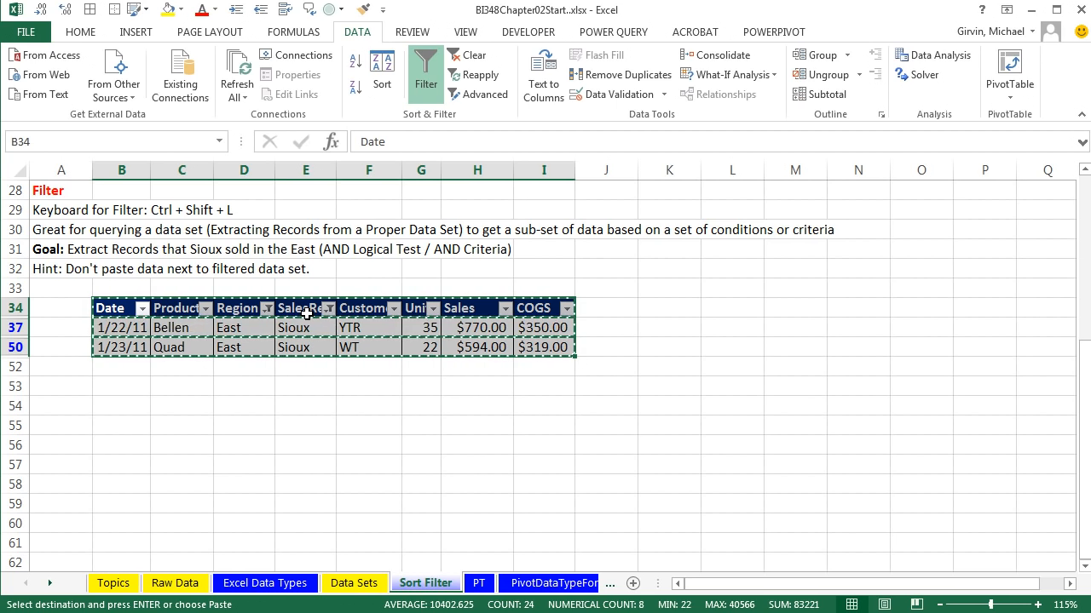
Try pasting the copied records beside the filtered table at cell K37, and undo the paste
{"action": "left_click", "coordinate": [680, 330]}
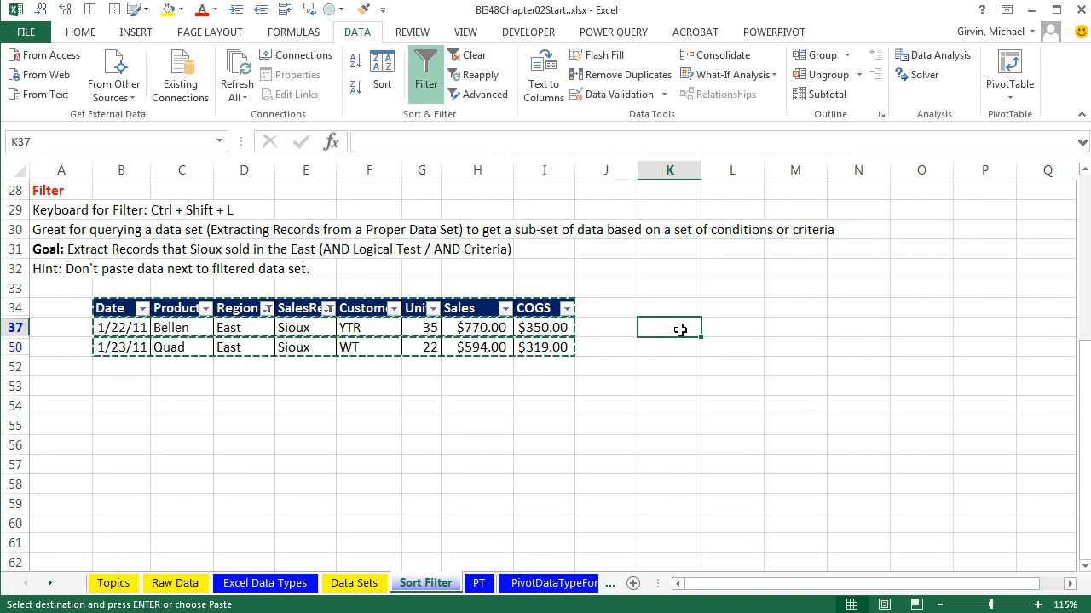
{"action": "key", "text": "ctrl+v"}
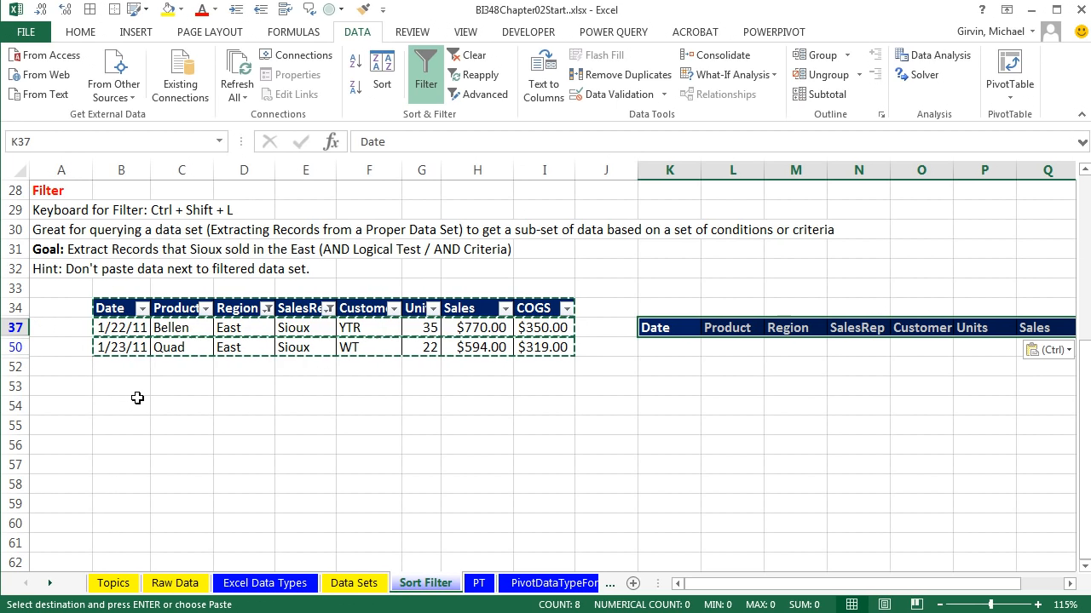
{"action": "key", "text": "ctrl+z"}
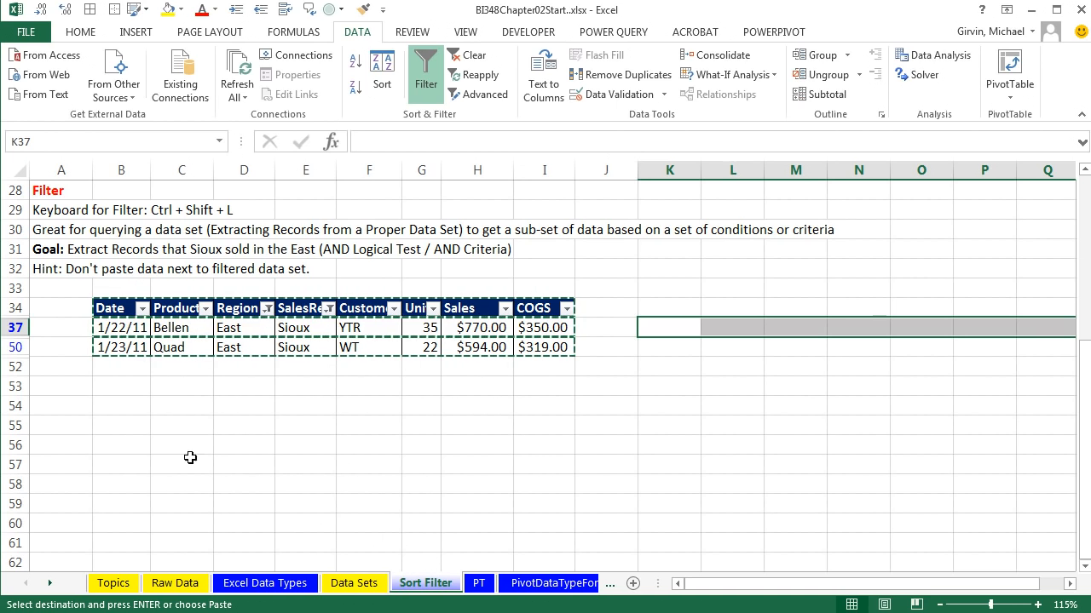
Paste the copied headers and records below the filtered table, starting at cell B55
{"action": "left_click", "coordinate": [104, 432]}
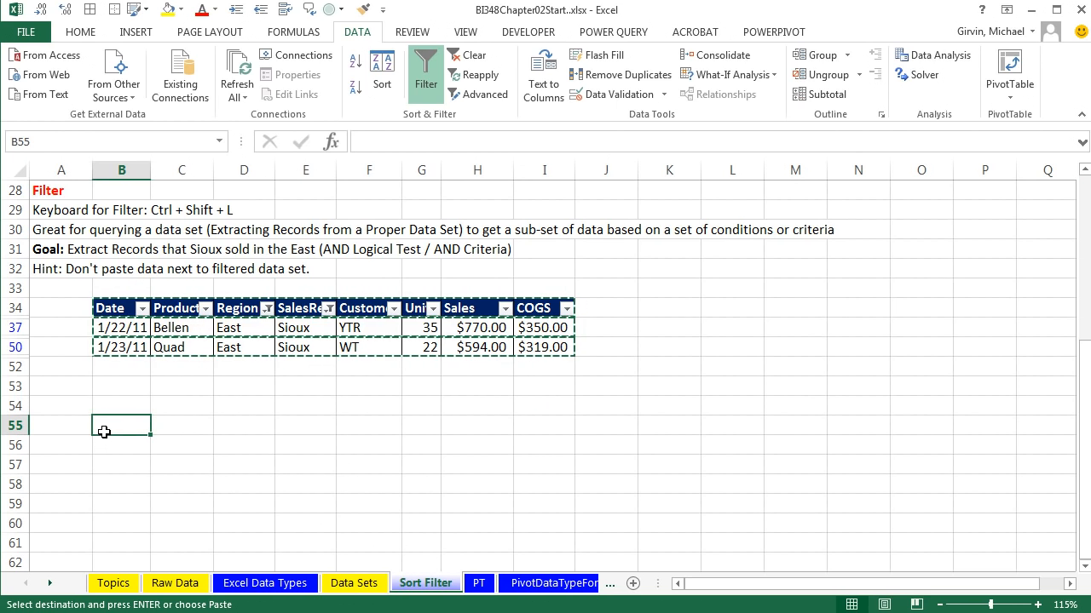
{"action": "key", "text": "ctrl+v"}
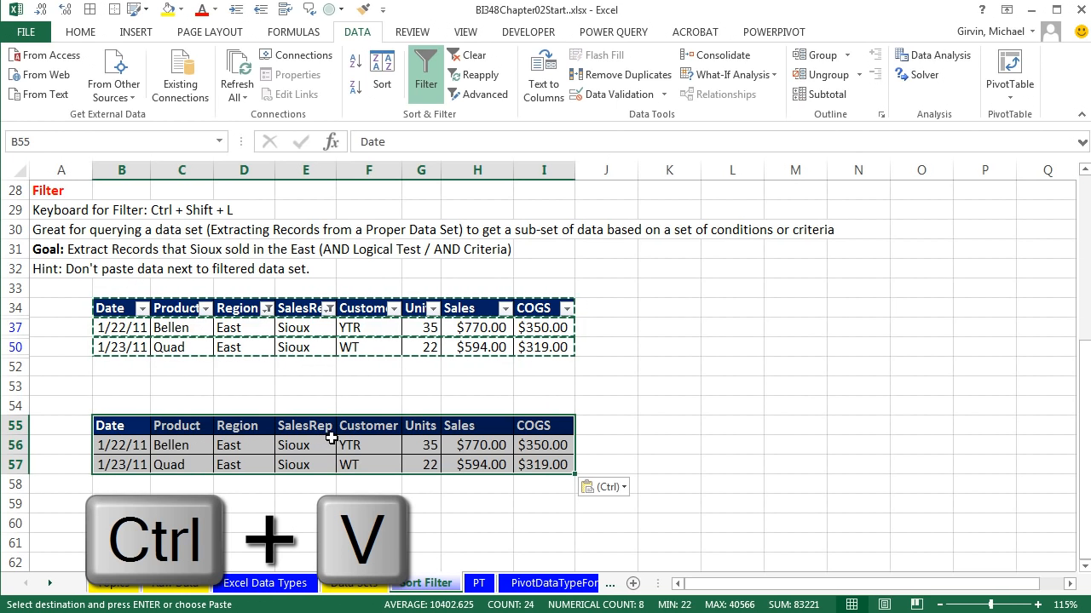
Clear all filters from the sales table by turning filtering off and on, and check the extracted records below it
{"action": "left_click", "coordinate": [303, 326]}
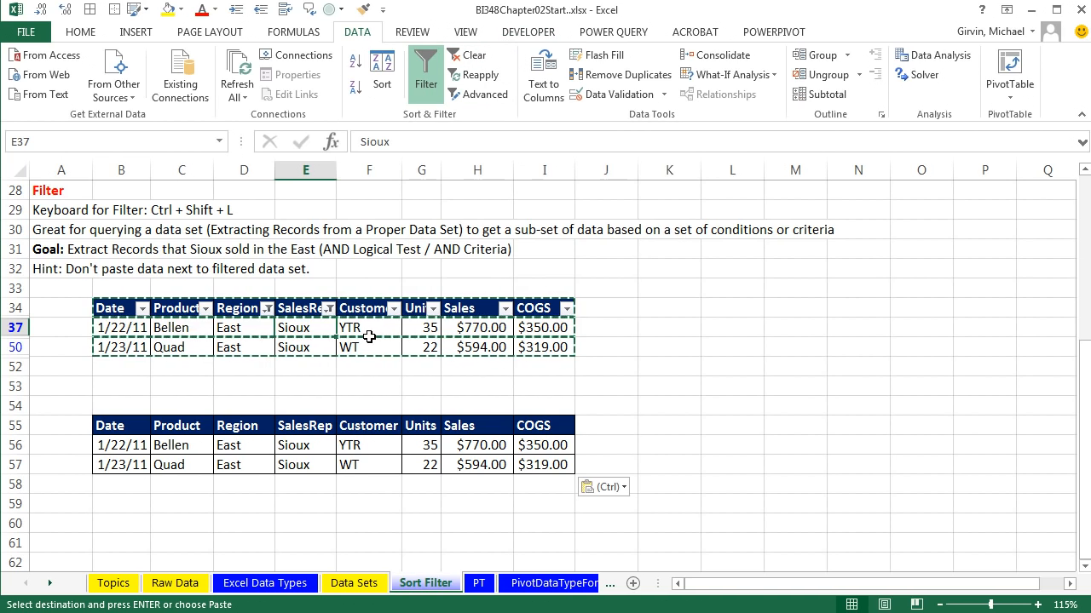
{"action": "key", "text": "ctrl+shift+l"}
{"action": "key", "text": "ctrl+shift+l"}
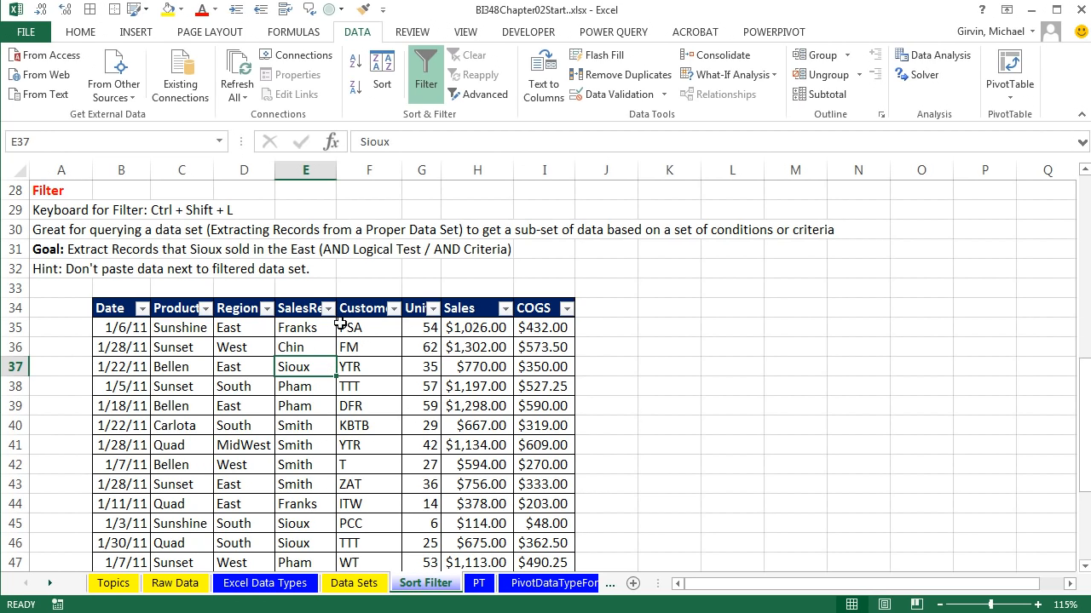
{"action": "scroll", "coordinate": [339, 319], "scroll_direction": "down", "scroll_amount": 5}
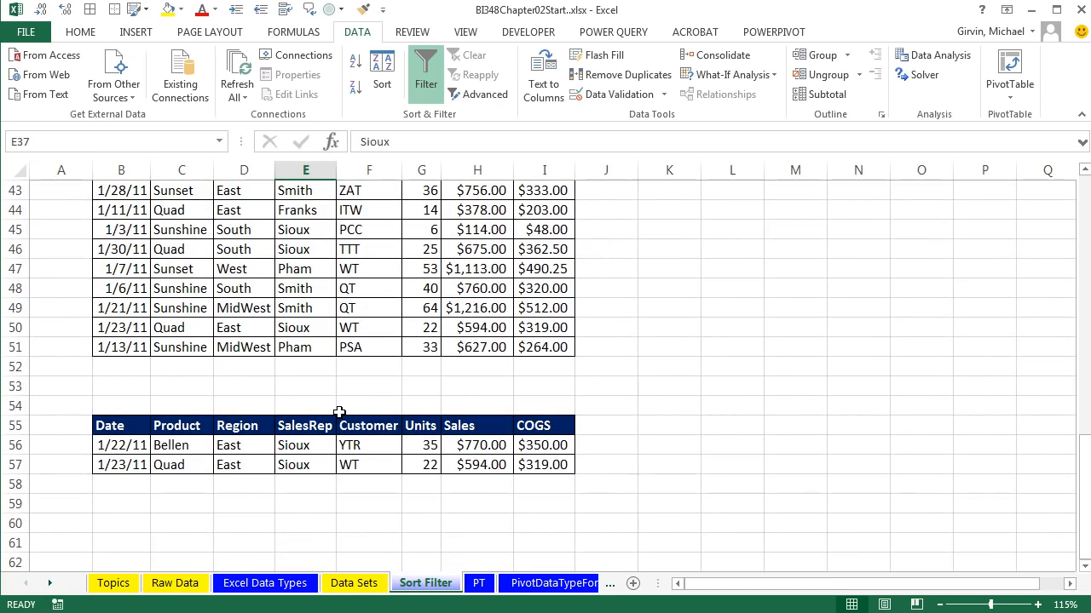
{"action": "scroll", "coordinate": [339, 412], "scroll_direction": "up", "scroll_amount": 5}
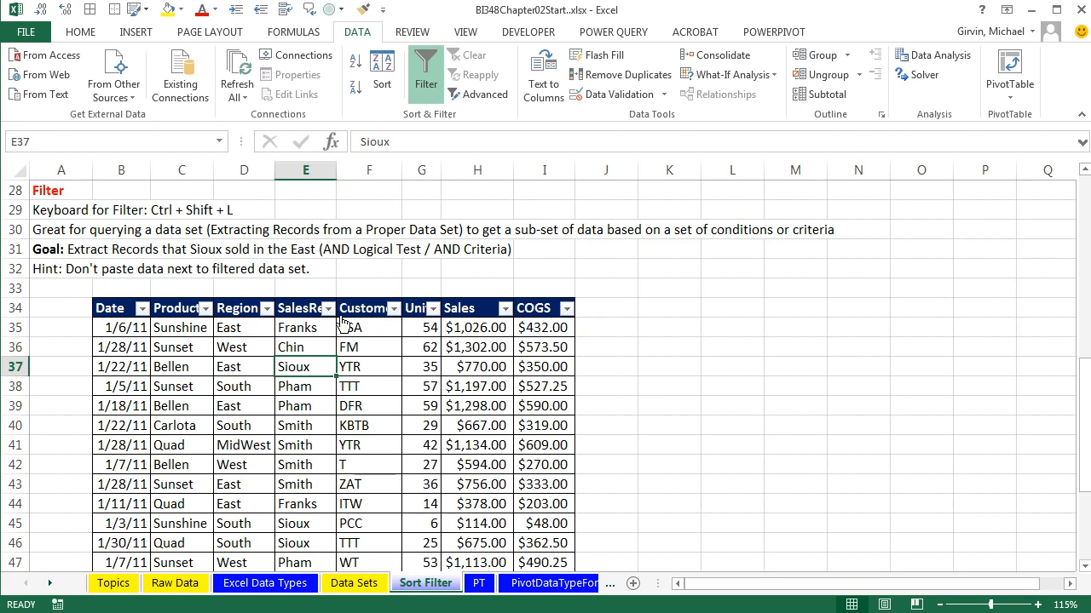
Examine the date, text and number filter options available for the Date, Region and Sales columns
{"action": "left_click", "coordinate": [143, 309]}
{"action": "mouse_move", "coordinate": [74, 82]}
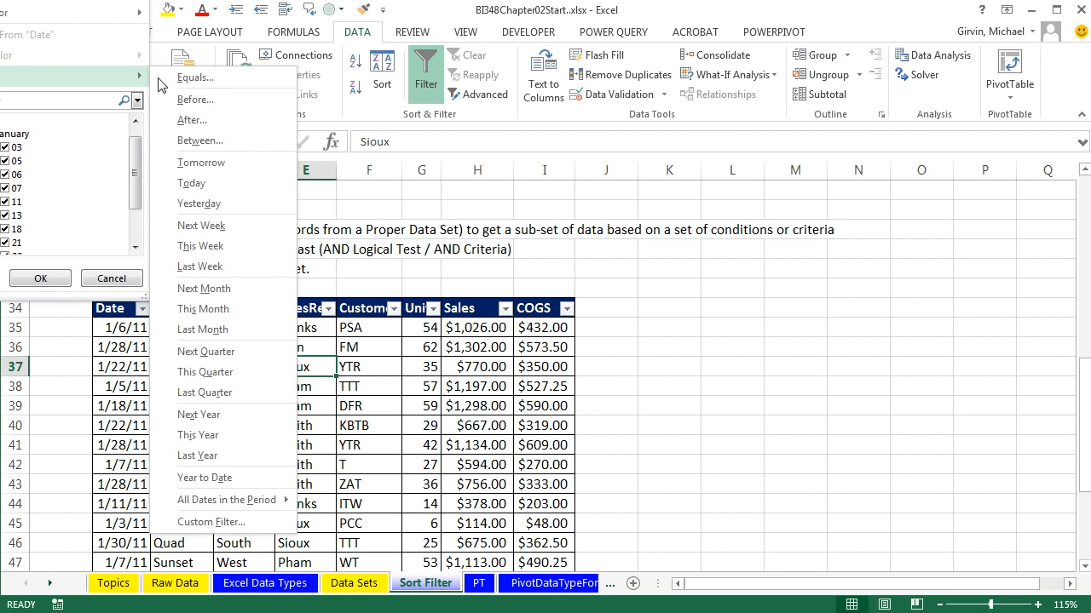
{"action": "key", "text": "Escape"}
{"action": "key", "text": "Escape"}
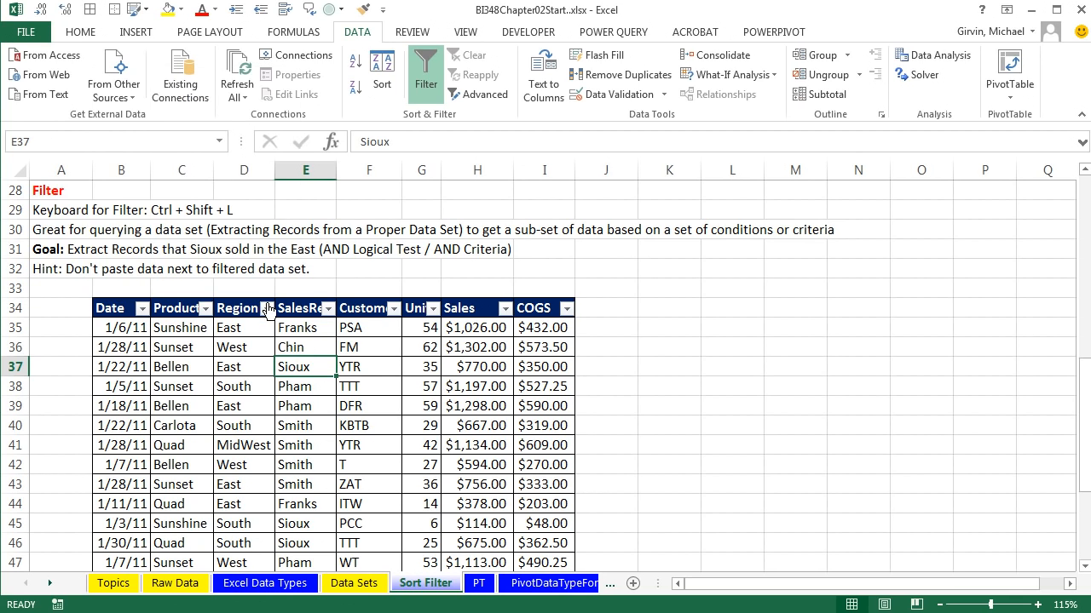
{"action": "left_click", "coordinate": [267, 309]}
{"action": "mouse_move", "coordinate": [126, 83]}
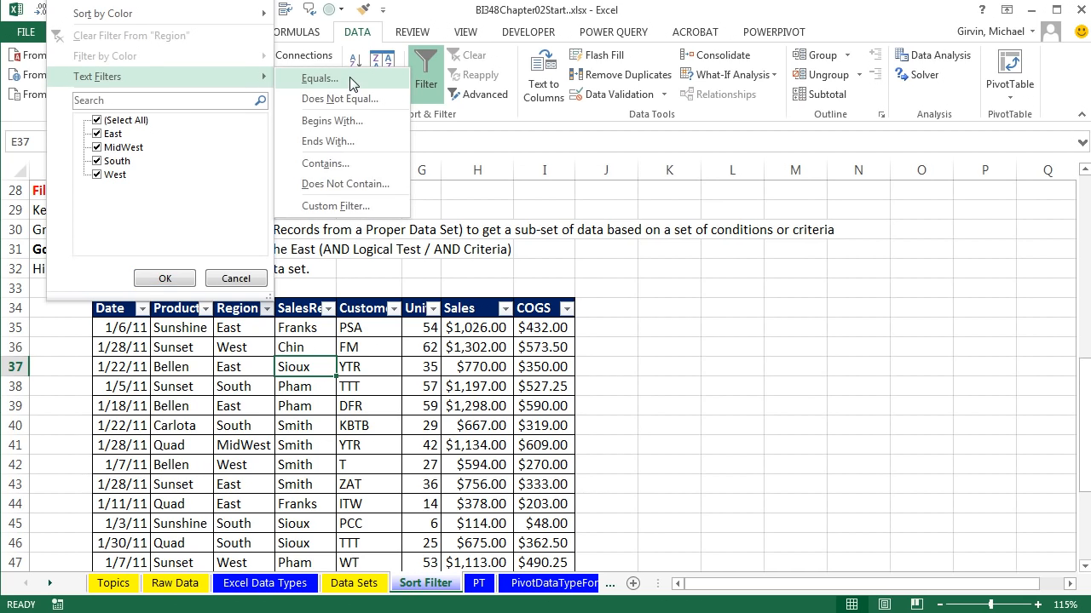
{"action": "key", "text": "Escape"}
{"action": "key", "text": "Escape"}
{"action": "left_click", "coordinate": [505, 309]}
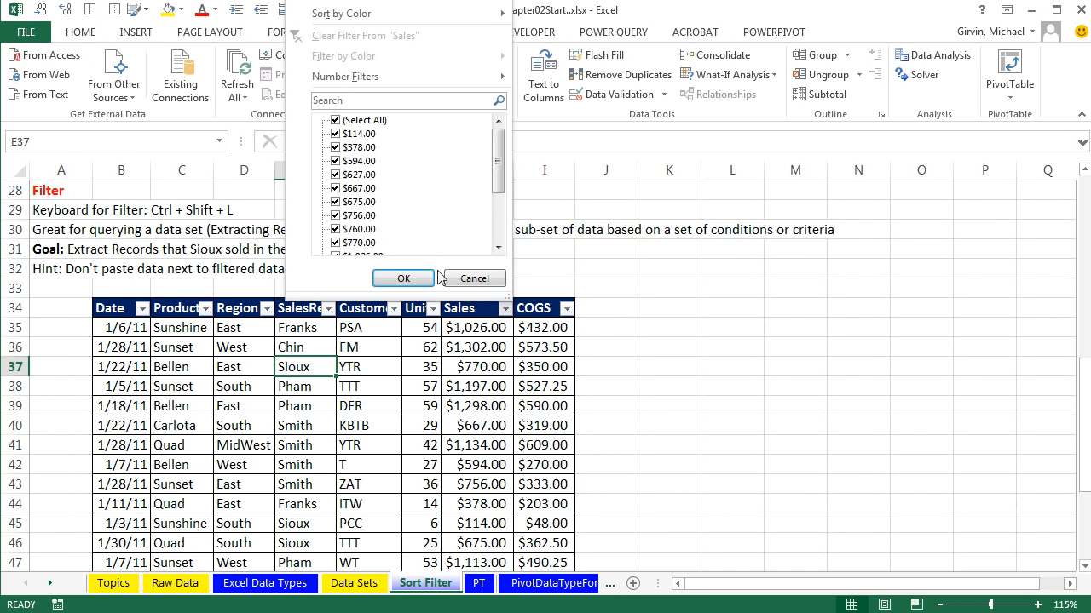
{"action": "mouse_move", "coordinate": [383, 73]}
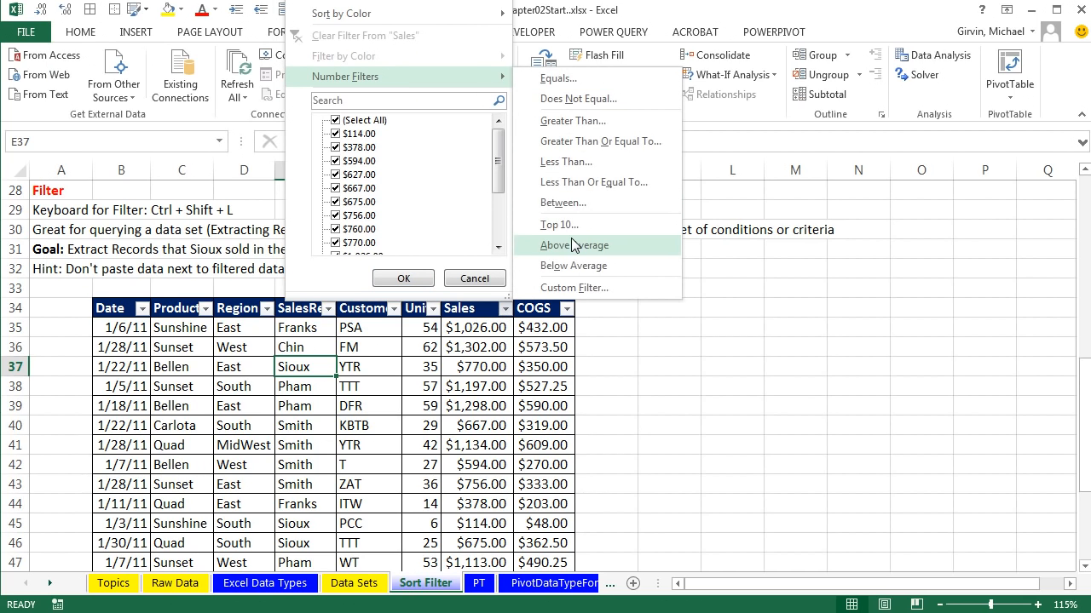
{"action": "key", "text": "Escape"}
{"action": "key", "text": "Escape"}
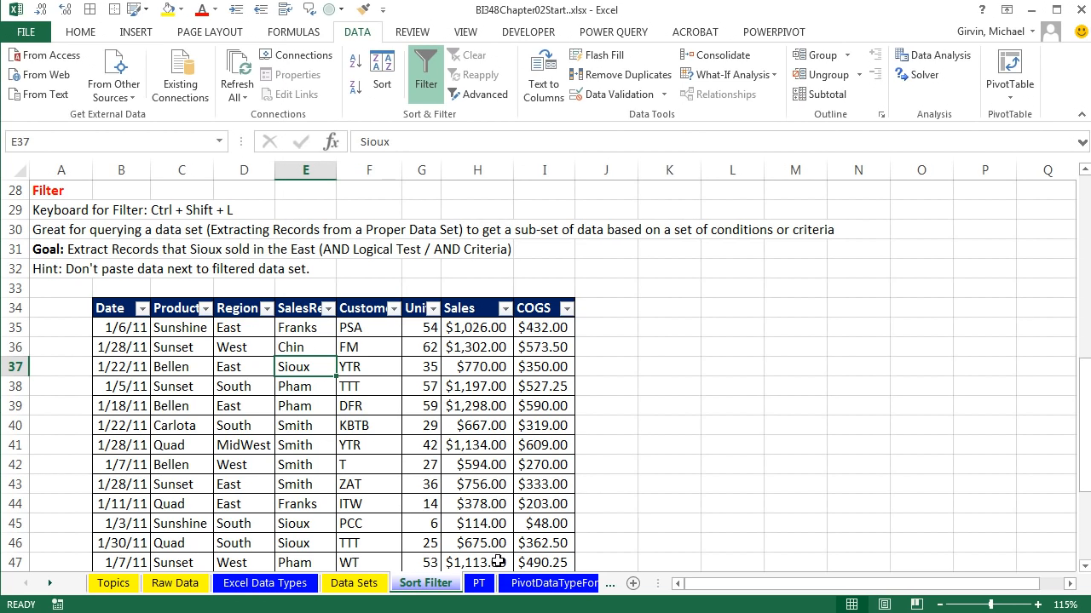
Switch to the PT sheet and read through the PivotTable notes down to the Add Sales for Product data
{"action": "left_click", "coordinate": [479, 585]}
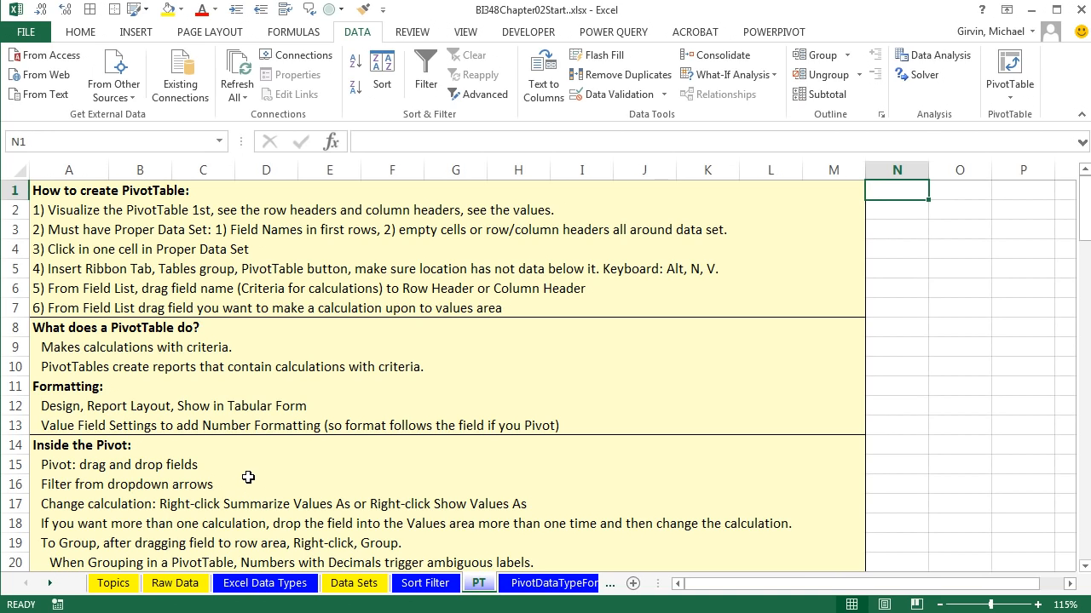
{"action": "scroll", "coordinate": [247, 475], "scroll_direction": "down", "scroll_amount": 2}
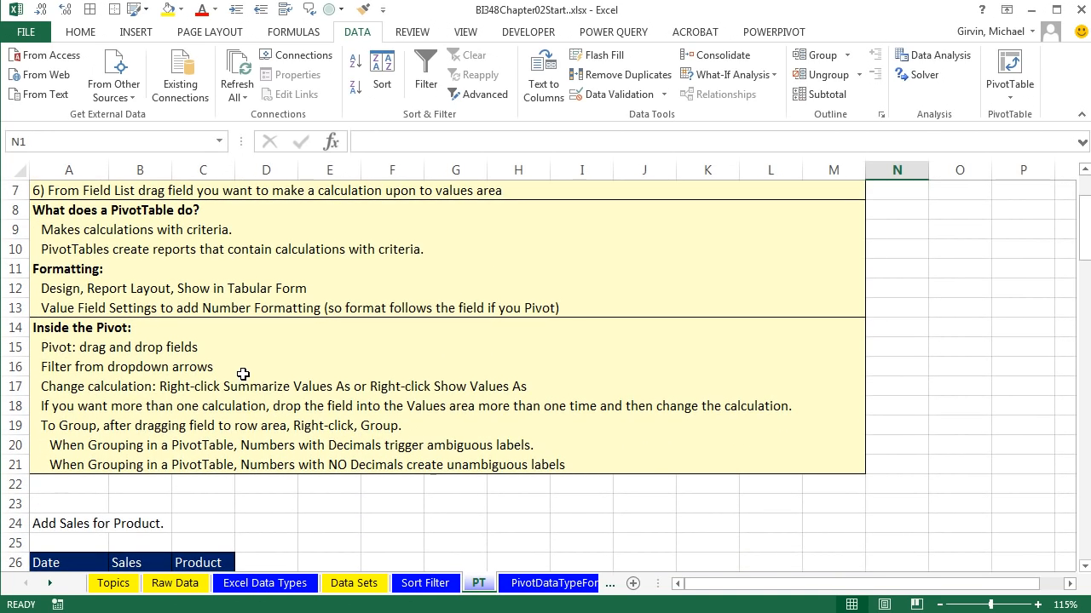
{"action": "scroll", "coordinate": [361, 368], "scroll_direction": "down", "scroll_amount": 5}
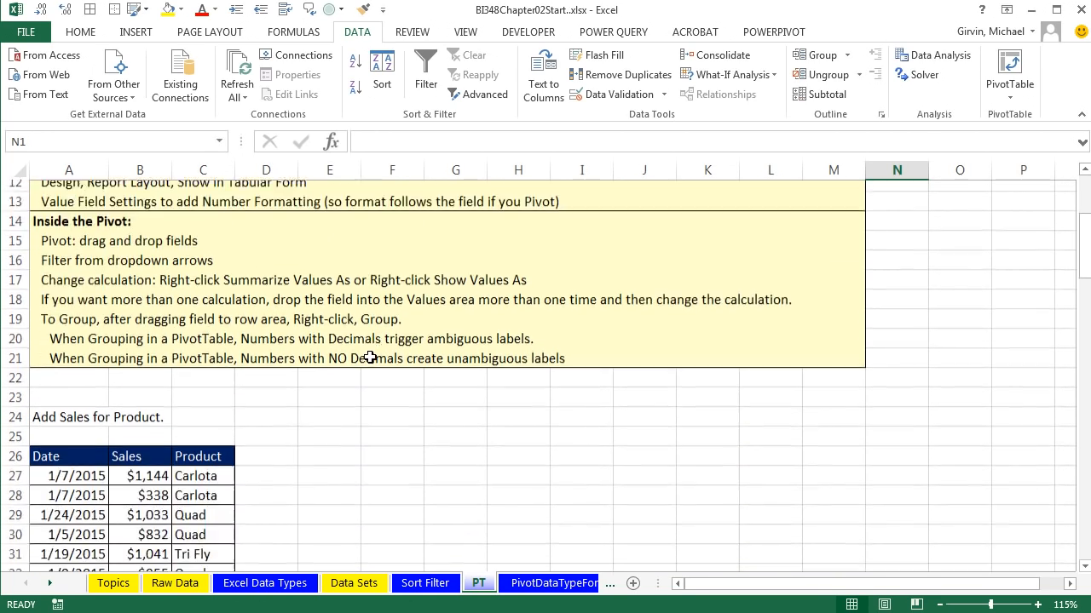
{"action": "scroll", "coordinate": [462, 385], "scroll_direction": "down", "scroll_amount": 1}
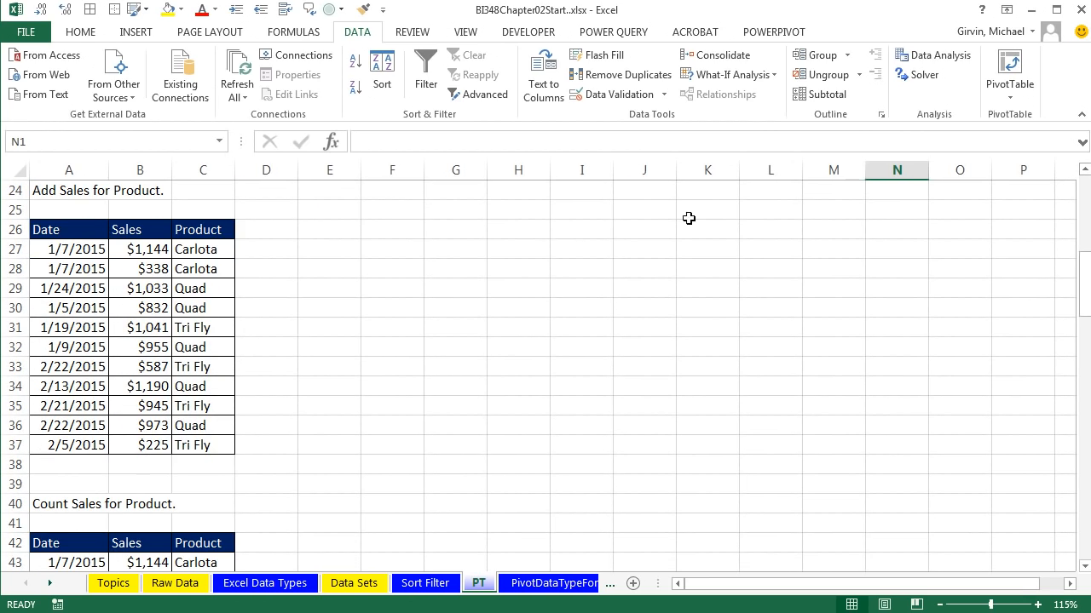
{"action": "scroll", "coordinate": [353, 314], "scroll_direction": "up", "scroll_amount": 1}
{"action": "scroll", "coordinate": [378, 336], "scroll_direction": "up", "scroll_amount": 1}
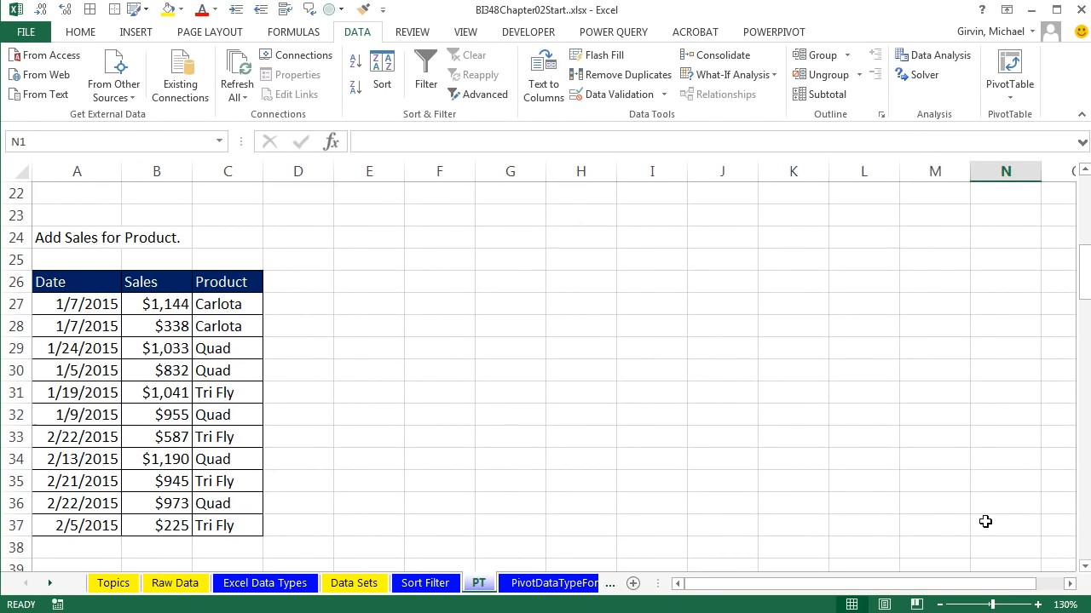
{"action": "scroll", "coordinate": [435, 354], "scroll_direction": "down", "scroll_amount": 1}
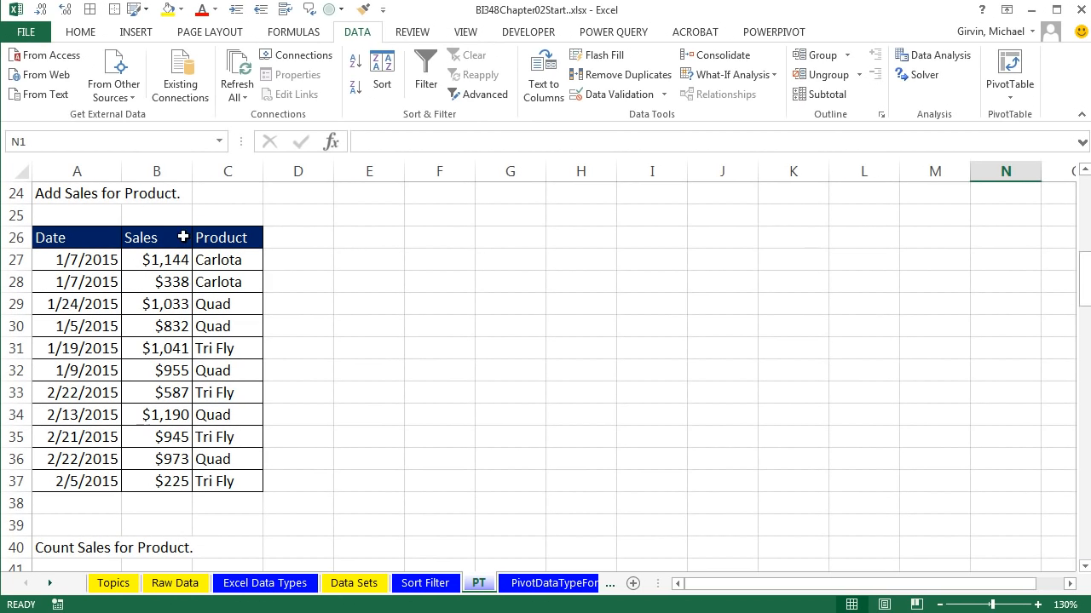
{"action": "left_click", "coordinate": [161, 288]}
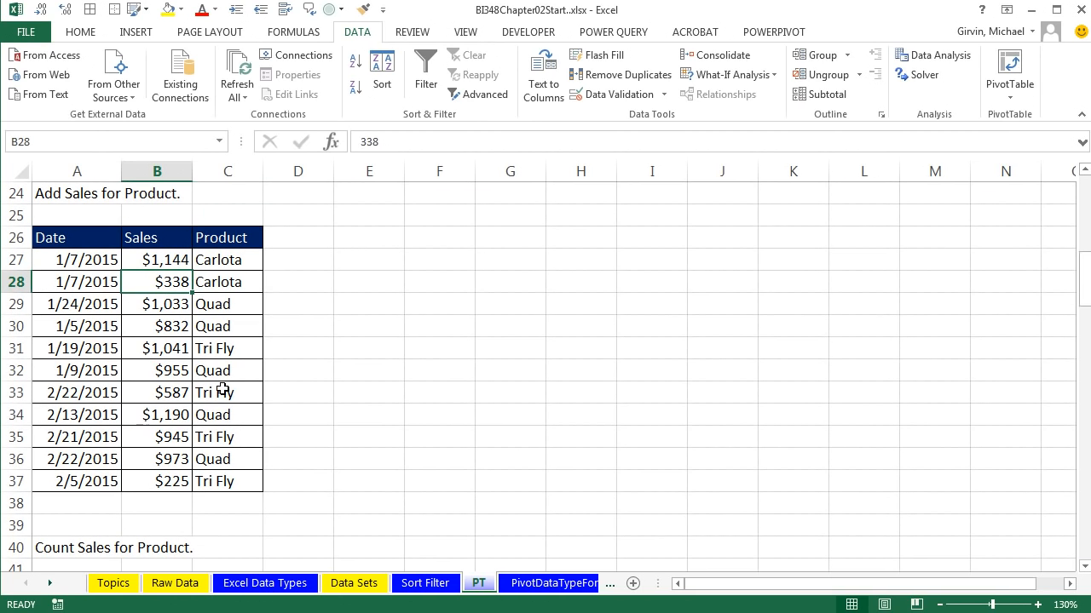
{"action": "left_click", "coordinate": [151, 33]}
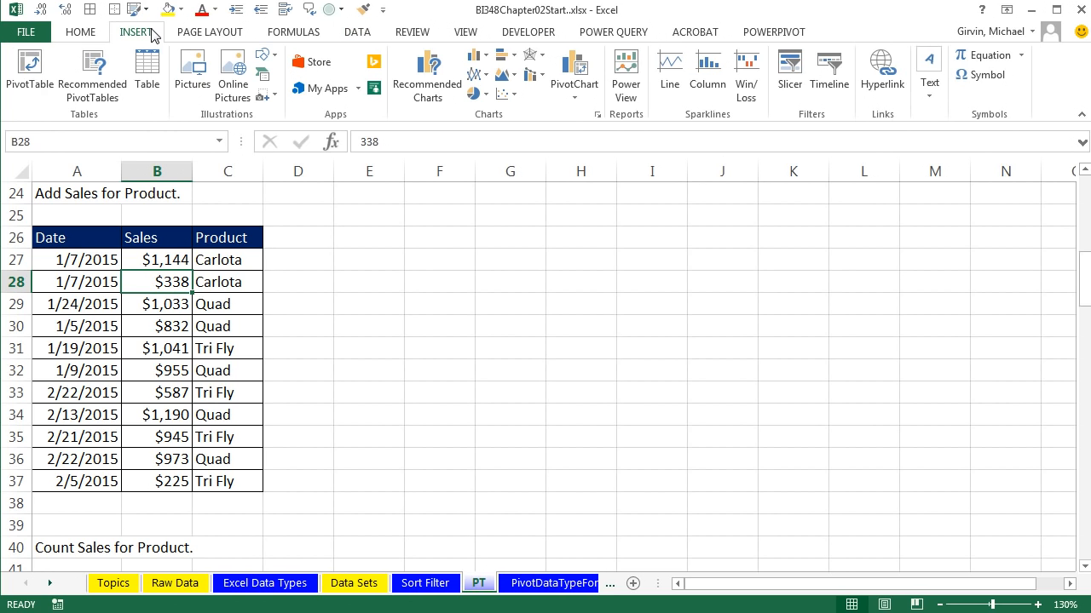
{"action": "left_click", "coordinate": [26, 90]}
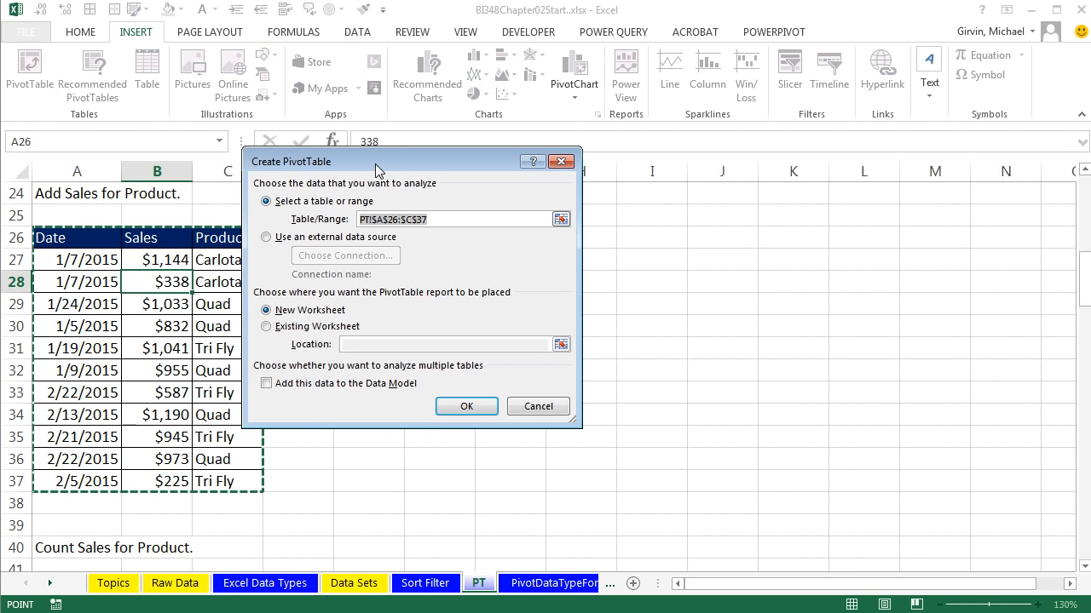
{"action": "left_click_drag", "start_coordinate": [374, 163], "coordinate": [482, 171]}
{"action": "left_click", "coordinate": [669, 170]}
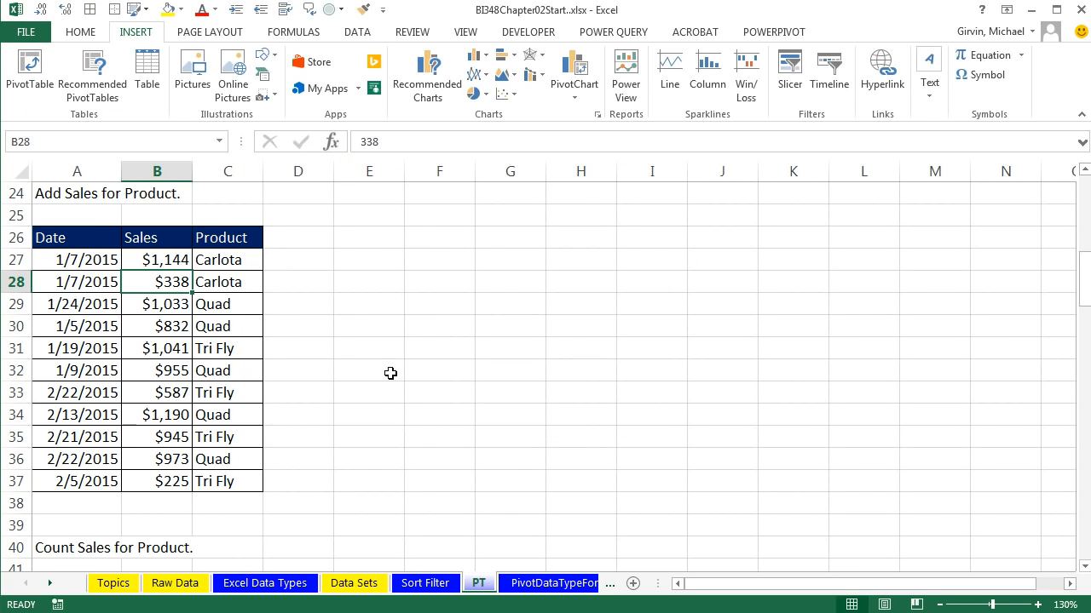
Create a PivotTable from the Add Sales for Product data (A26:C37) on the existing worksheet at cell E26
{"action": "left_click", "coordinate": [180, 310]}
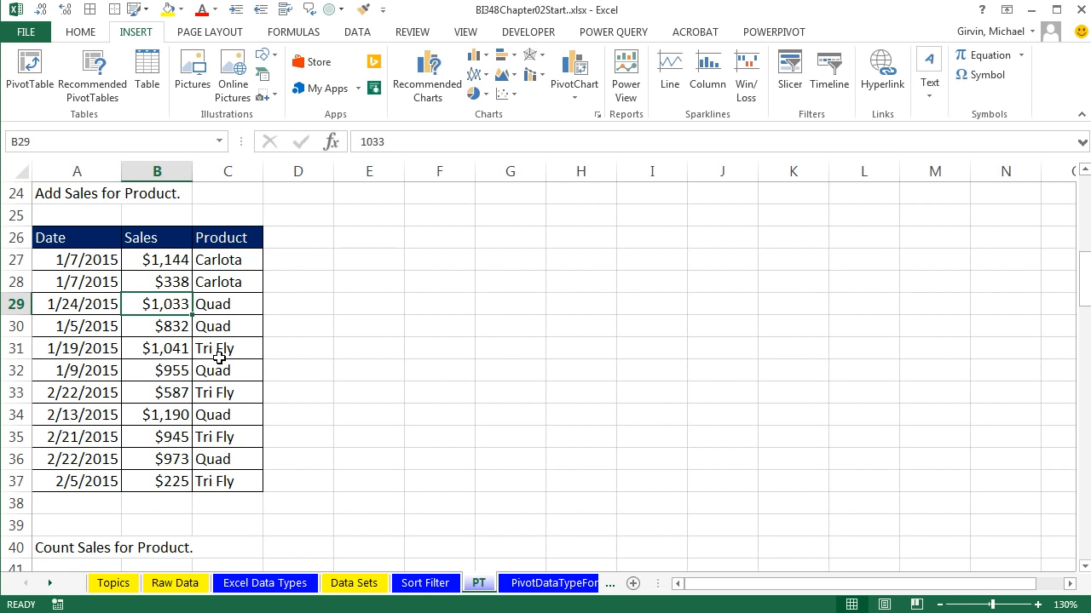
{"action": "key", "text": "alt"}
{"action": "key", "text": "n"}
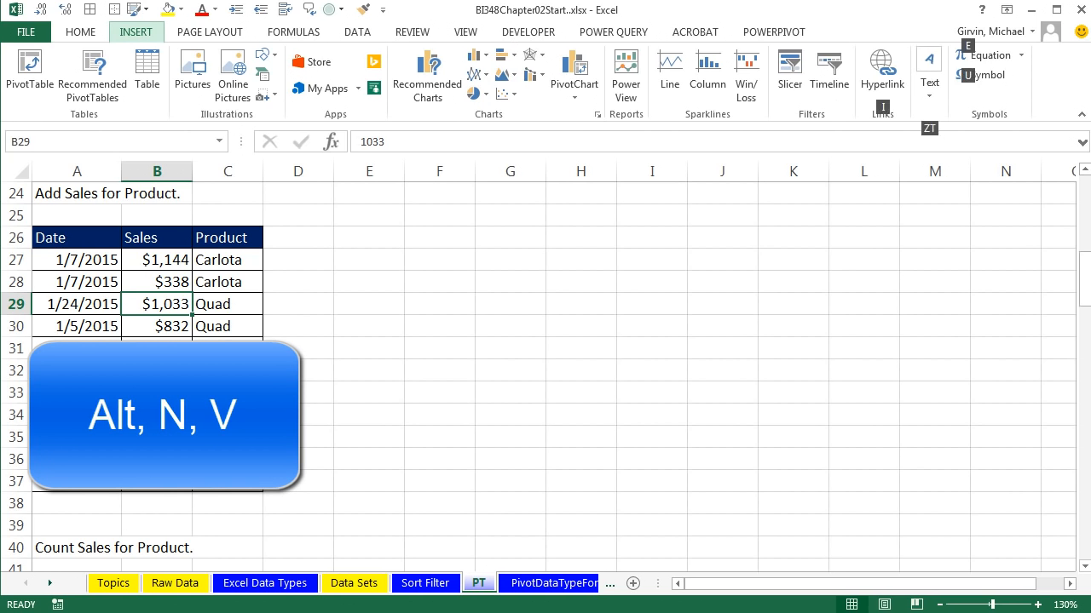
{"action": "key", "text": "v"}
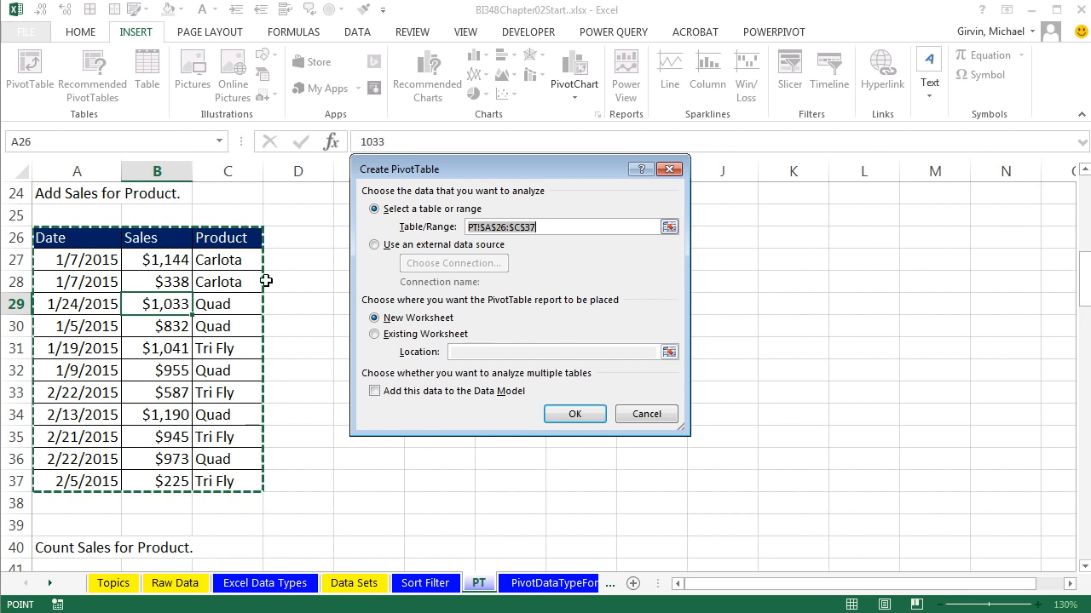
{"action": "left_click", "coordinate": [375, 334]}
{"action": "left_click_drag", "start_coordinate": [424, 176], "coordinate": [658, 150]}
{"action": "left_click", "coordinate": [356, 238]}
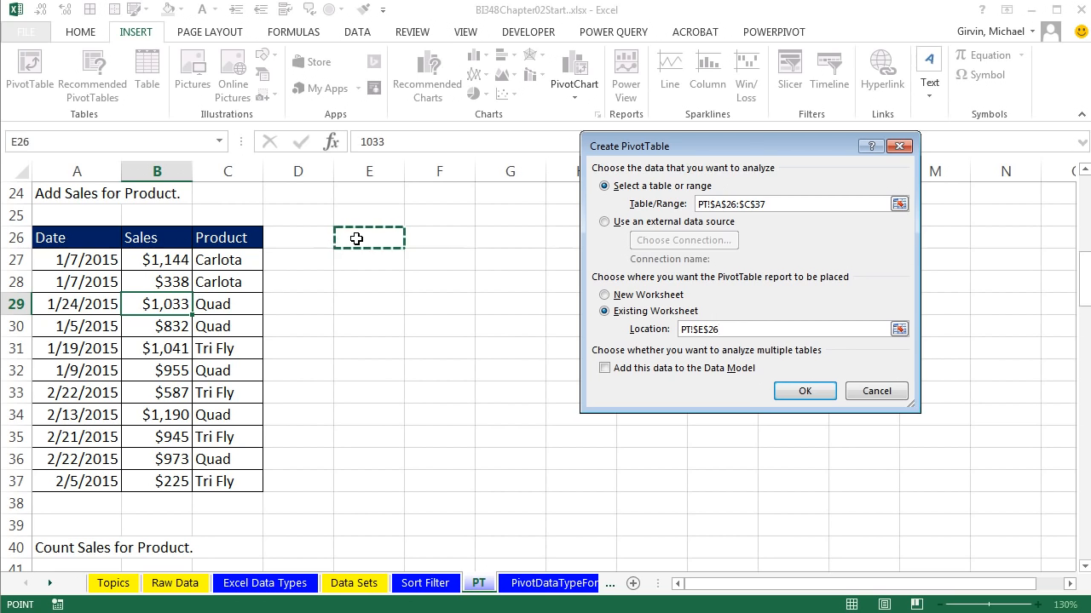
{"action": "left_click", "coordinate": [801, 392]}
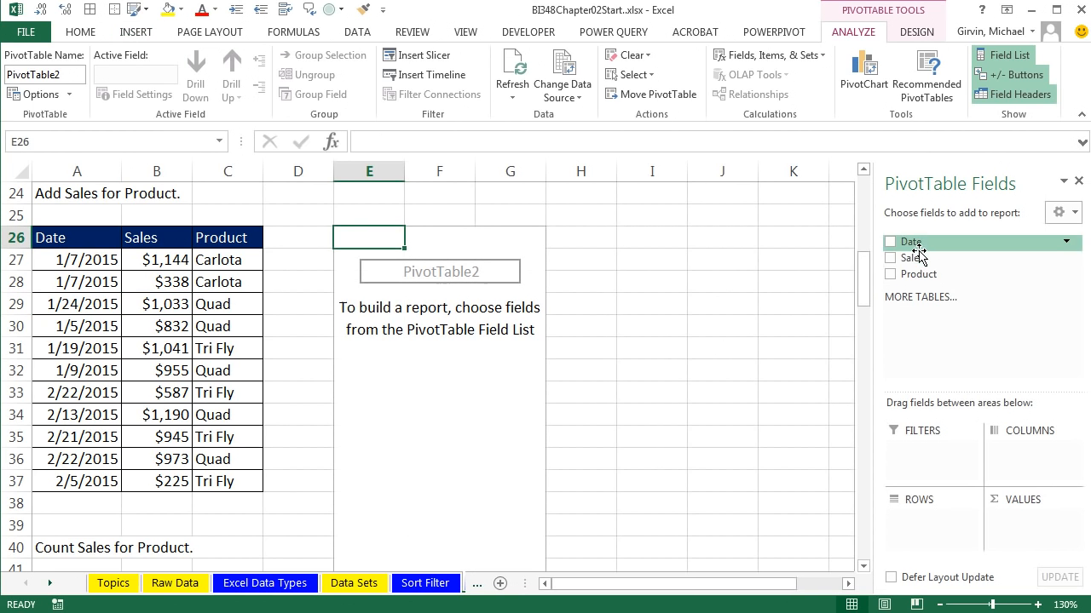
Build the PivotTable with Product as the row field and Sales summed in the values area
{"action": "left_click_drag", "start_coordinate": [913, 274], "coordinate": [912, 520]}
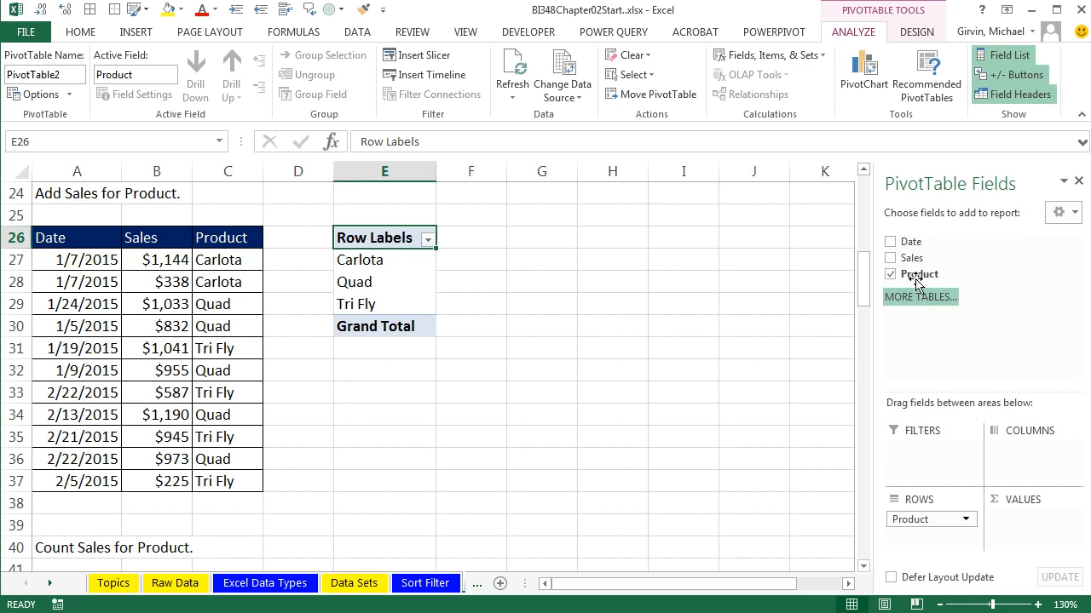
{"action": "left_click_drag", "start_coordinate": [905, 258], "coordinate": [1021, 522]}
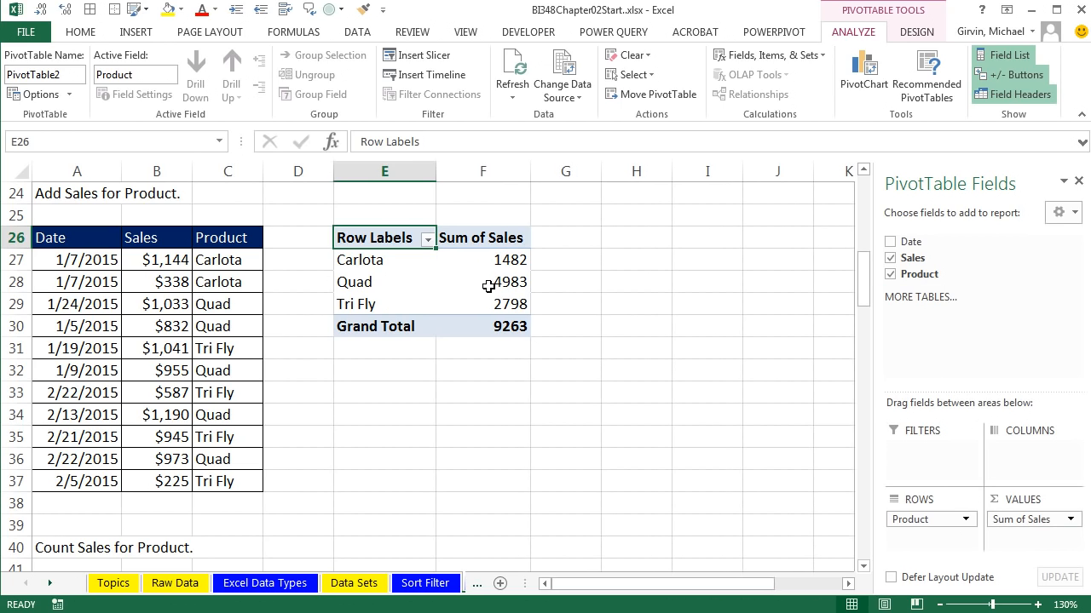
{"action": "mouse_move", "coordinate": [483, 278]}
Change the report layout of the product sales PivotTable to Tabular Form
{"action": "left_click", "coordinate": [916, 31]}
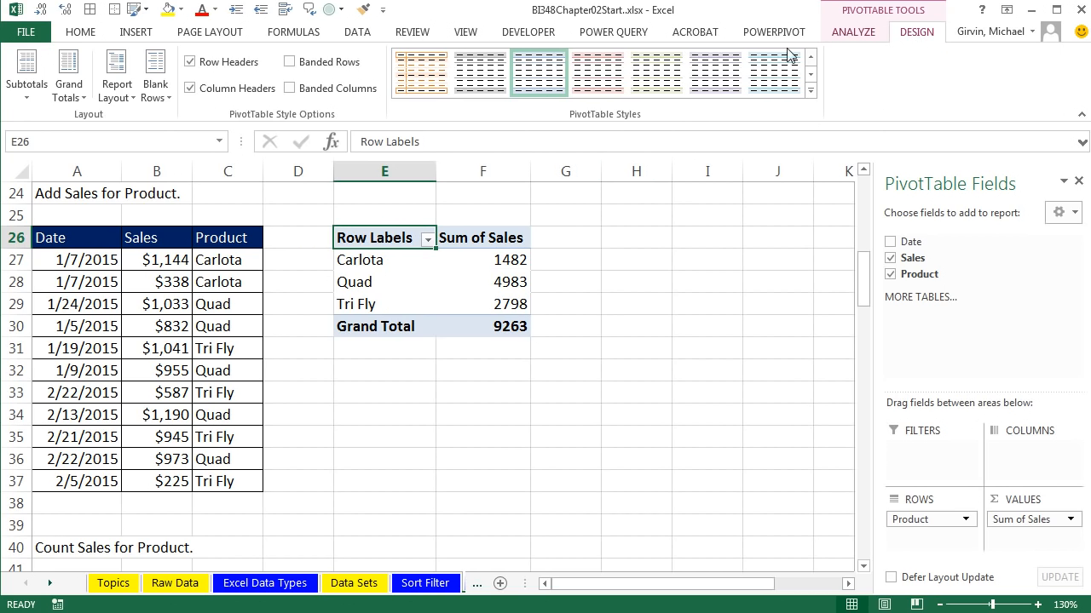
{"action": "left_click", "coordinate": [120, 89]}
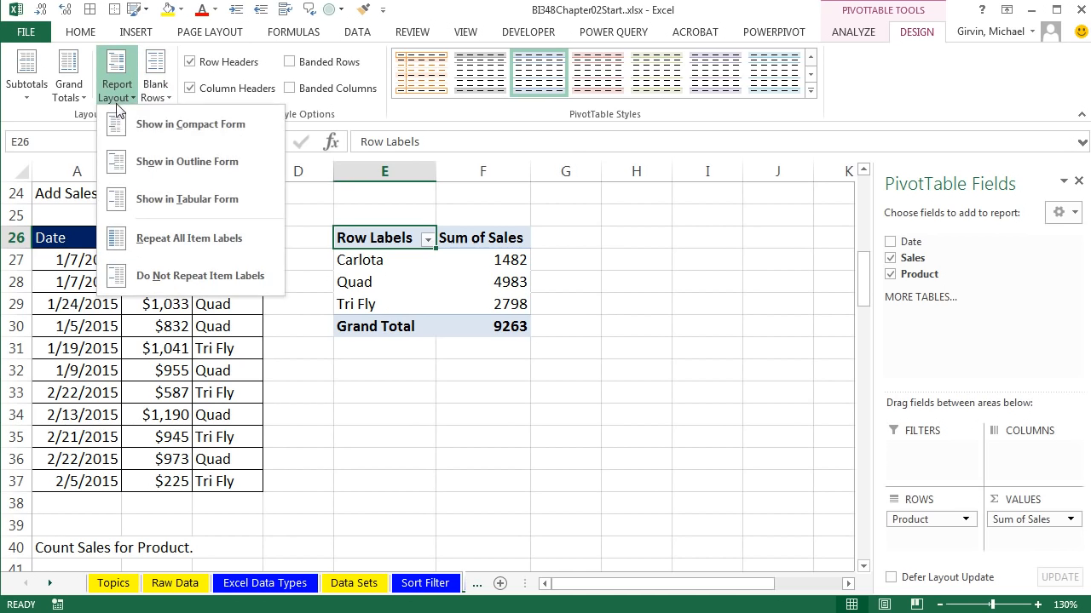
{"action": "left_click", "coordinate": [156, 202]}
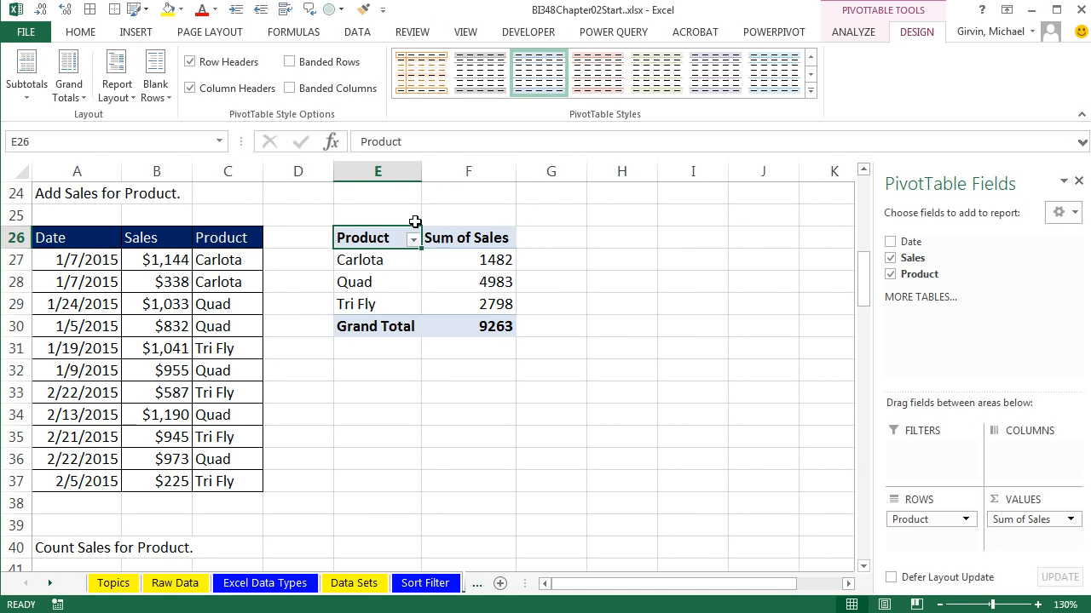
{"action": "mouse_move", "coordinate": [469, 322]}
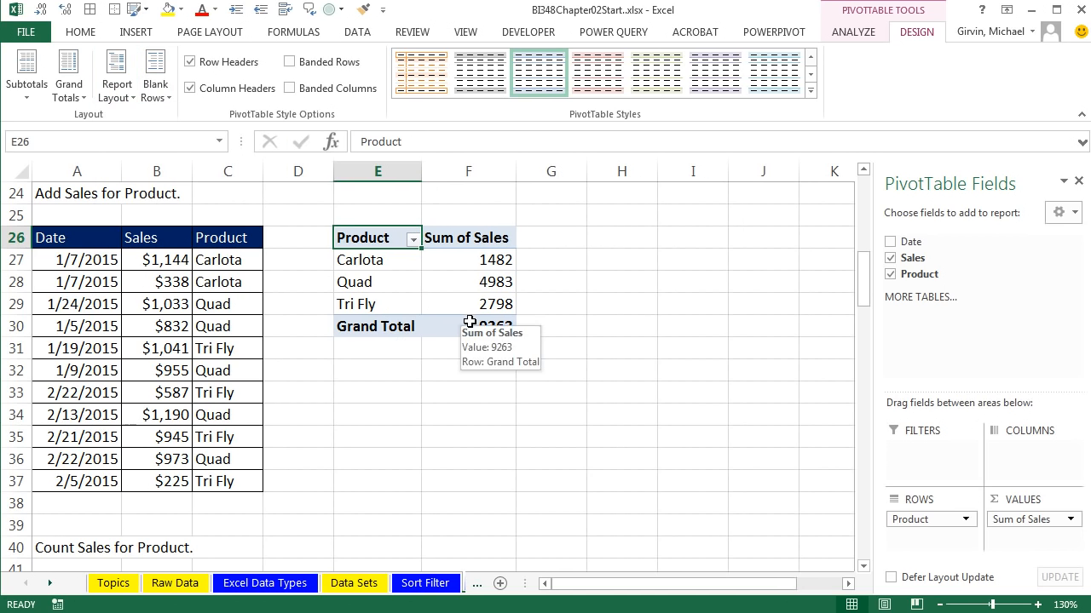
{"action": "left_click_drag", "start_coordinate": [498, 260], "coordinate": [495, 299]}
{"action": "left_click_drag", "start_coordinate": [686, 275], "coordinate": [729, 413]}
{"action": "left_click", "coordinate": [452, 256]}
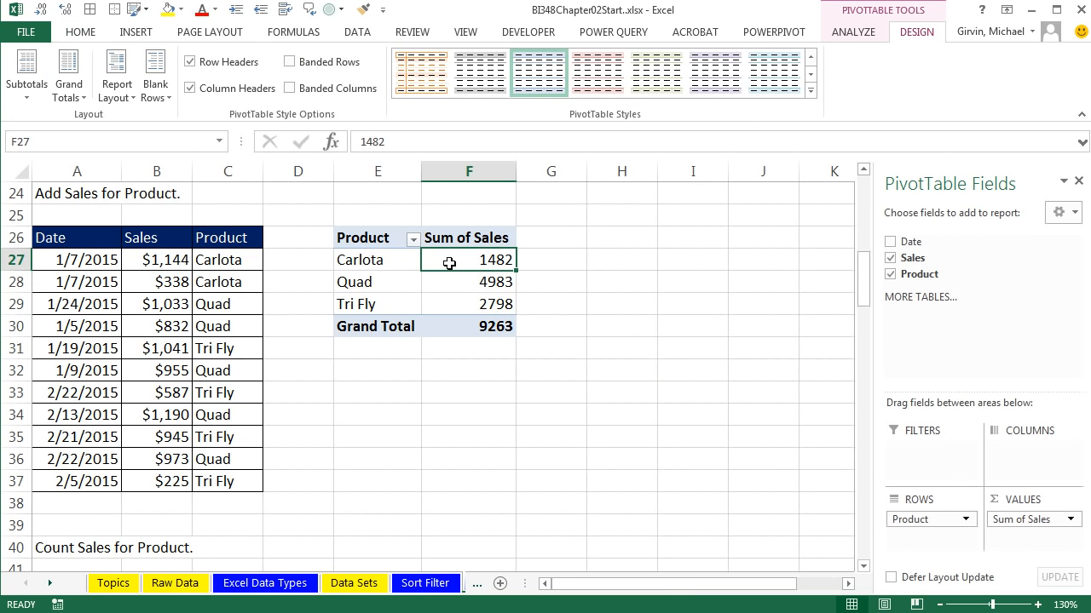
{"action": "right_click", "coordinate": [445, 260]}
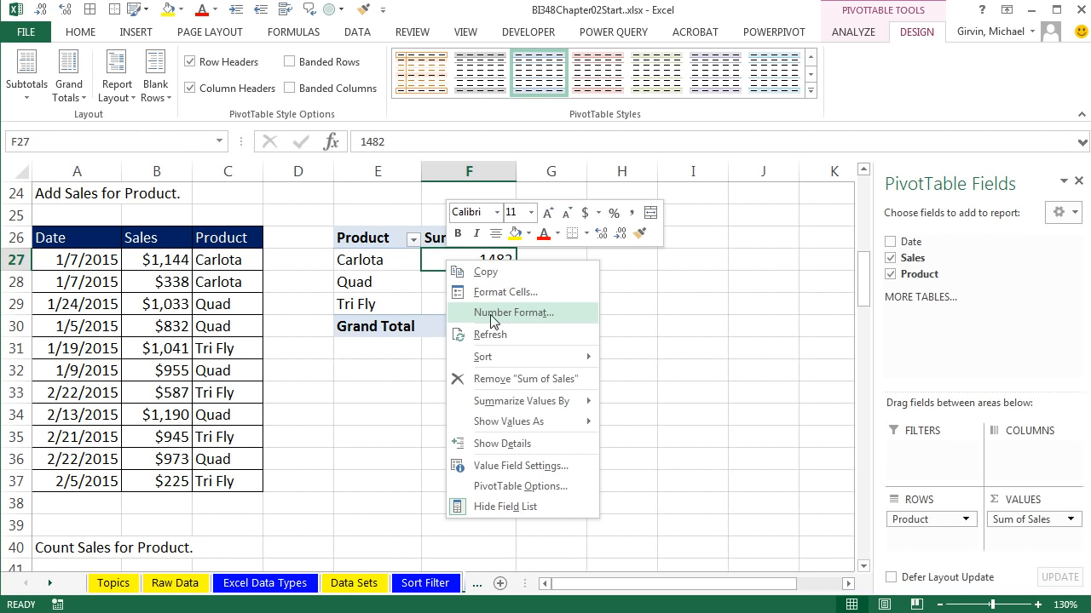
{"action": "left_click", "coordinate": [673, 312]}
{"action": "left_click", "coordinate": [684, 304]}
{"action": "right_click", "coordinate": [684, 304]}
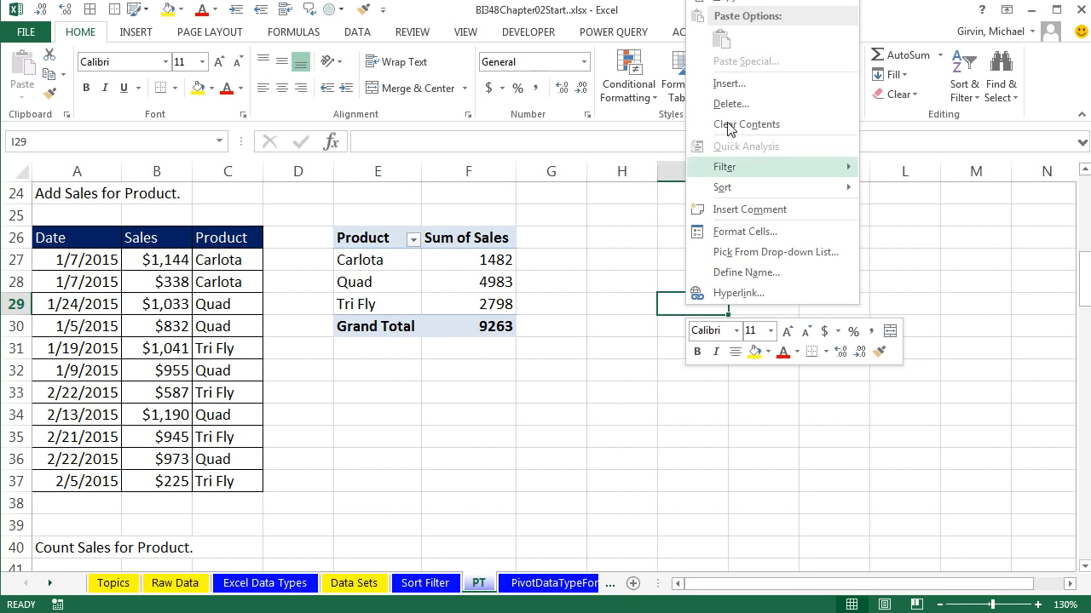
{"action": "left_click", "coordinate": [471, 265]}
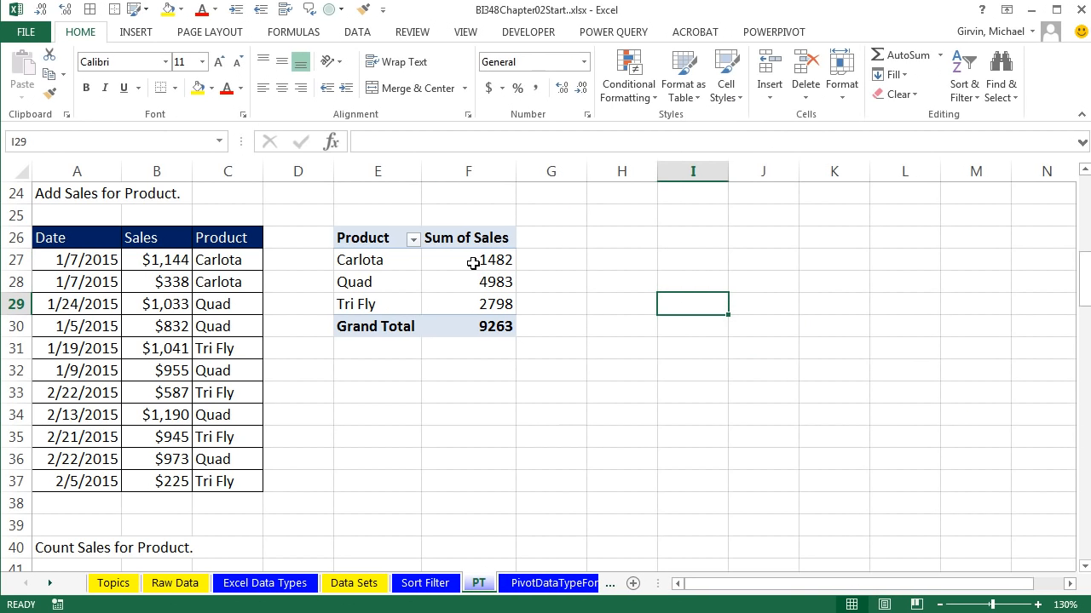
Set the number format of the Sum of Sales field to Currency with $ symbol and 0 decimal places
{"action": "right_click", "coordinate": [472, 265]}
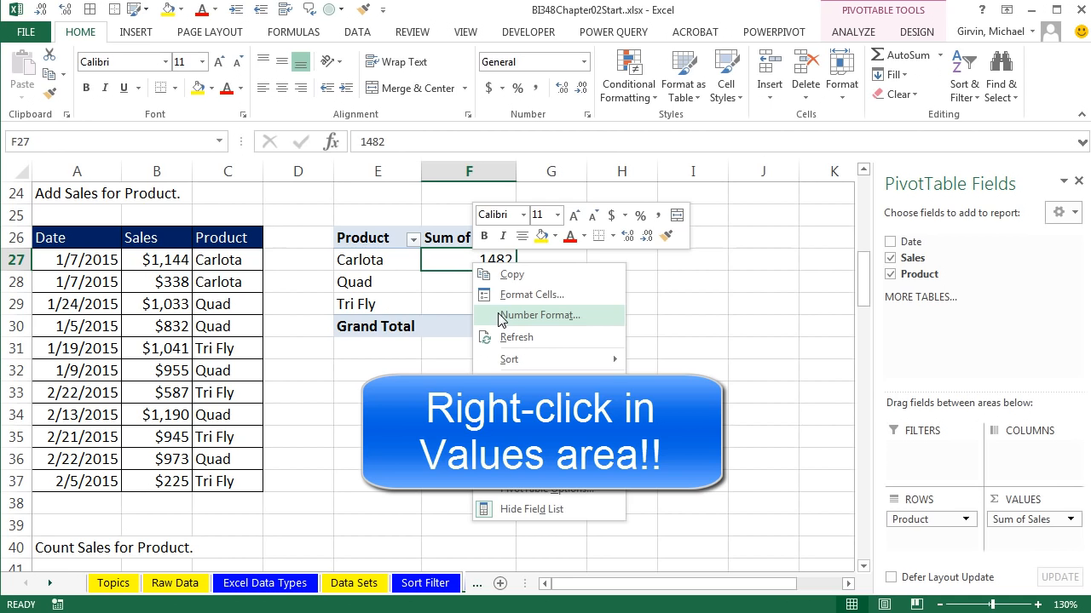
{"action": "left_click", "coordinate": [501, 316]}
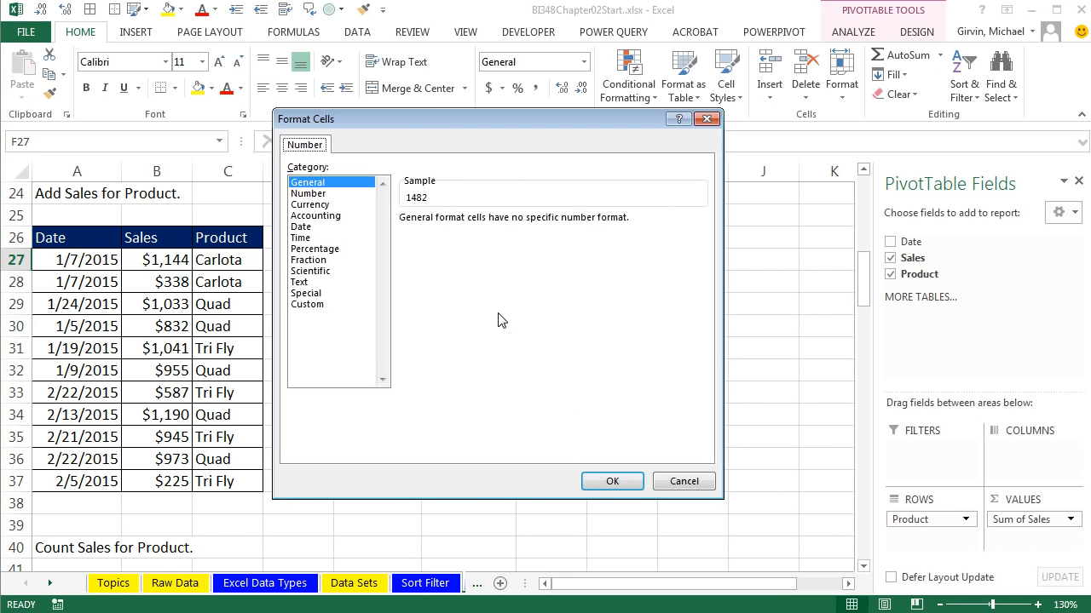
{"action": "left_click_drag", "start_coordinate": [431, 130], "coordinate": [782, 173]}
{"action": "left_click", "coordinate": [583, 257]}
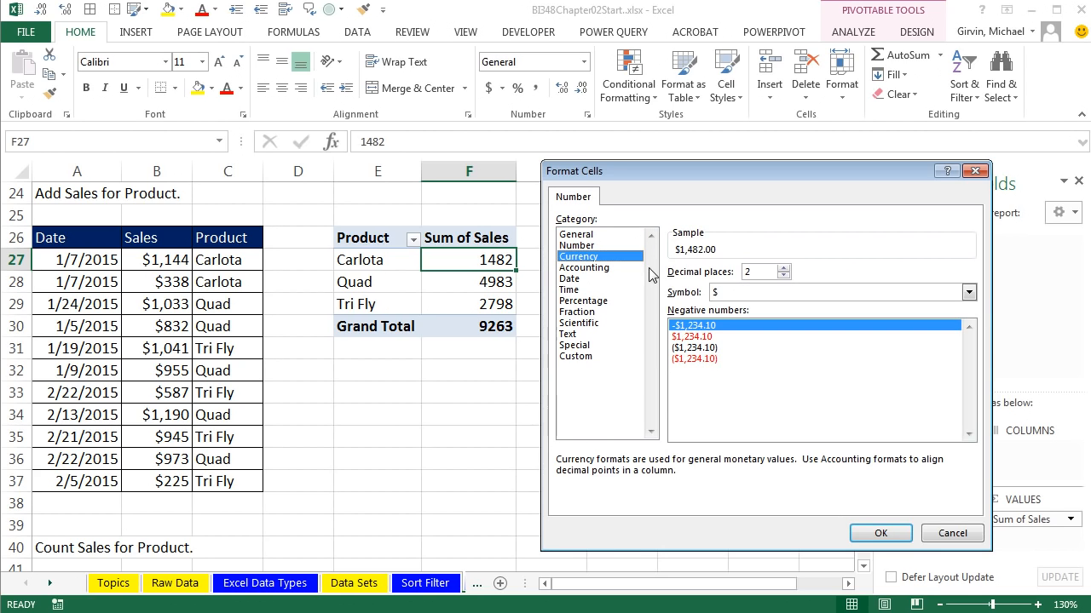
{"action": "left_click", "coordinate": [782, 276]}
{"action": "left_click", "coordinate": [782, 276]}
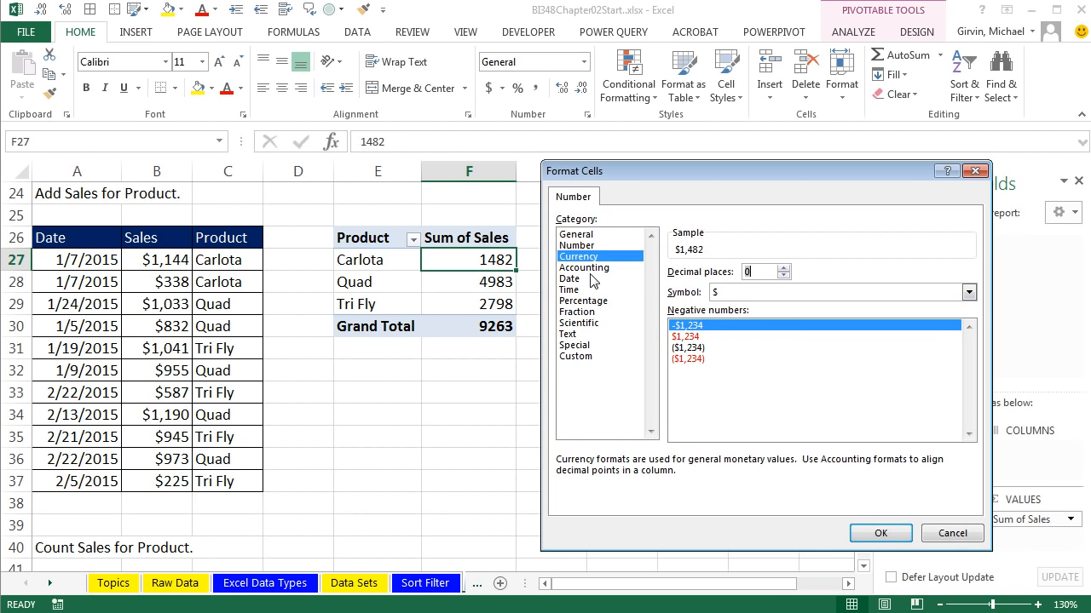
{"action": "left_click", "coordinate": [878, 534]}
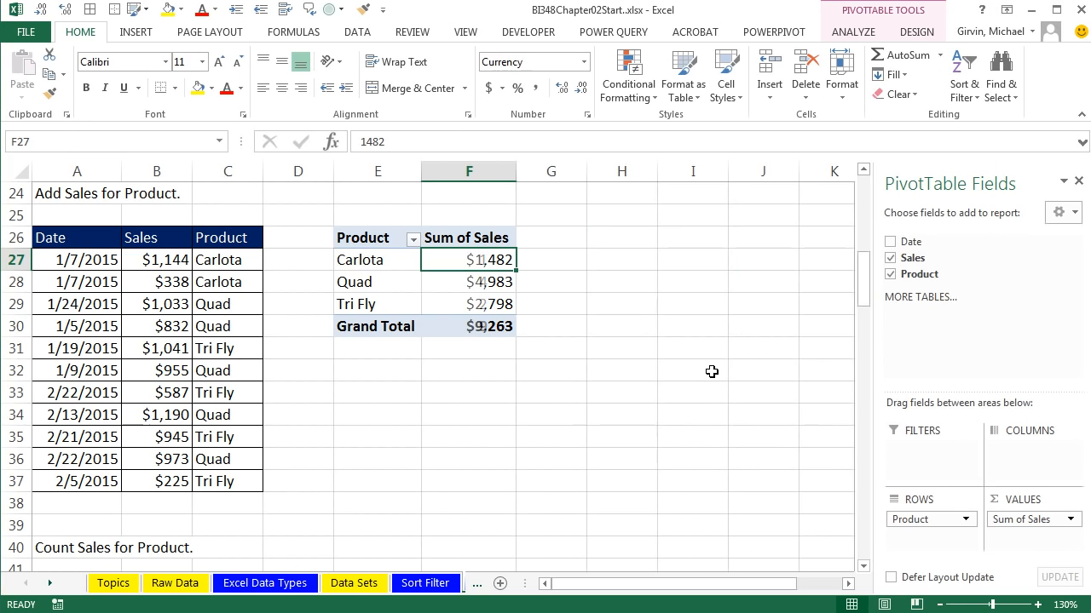
Create a PivotTable from the Count Sales for Product data (A42:C53) on the existing worksheet at cell E42
{"action": "scroll", "coordinate": [711, 366], "scroll_direction": "down", "scroll_amount": 5}
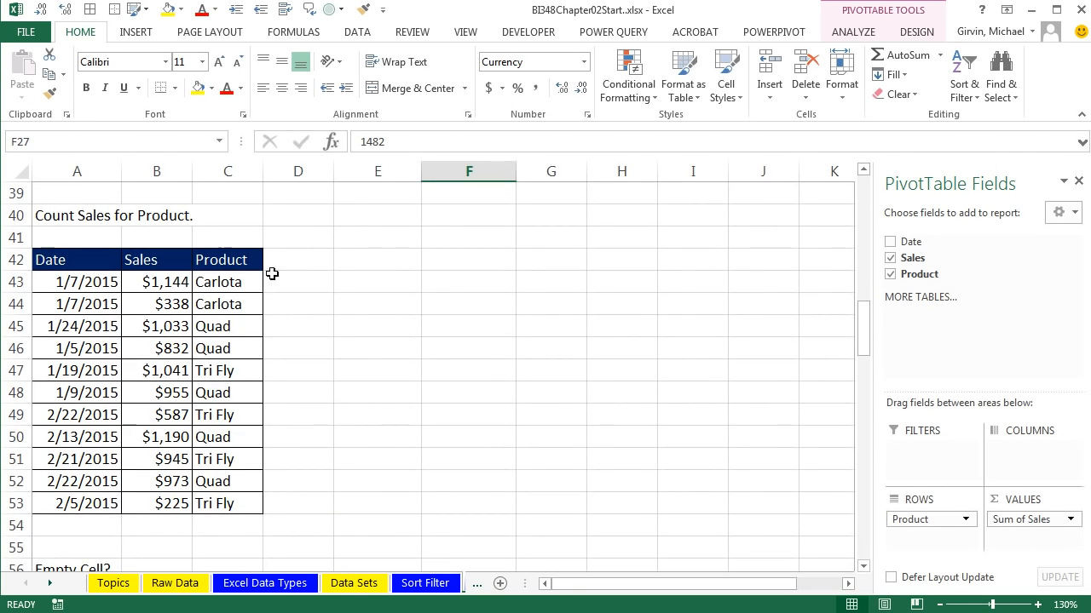
{"action": "left_click", "coordinate": [161, 282]}
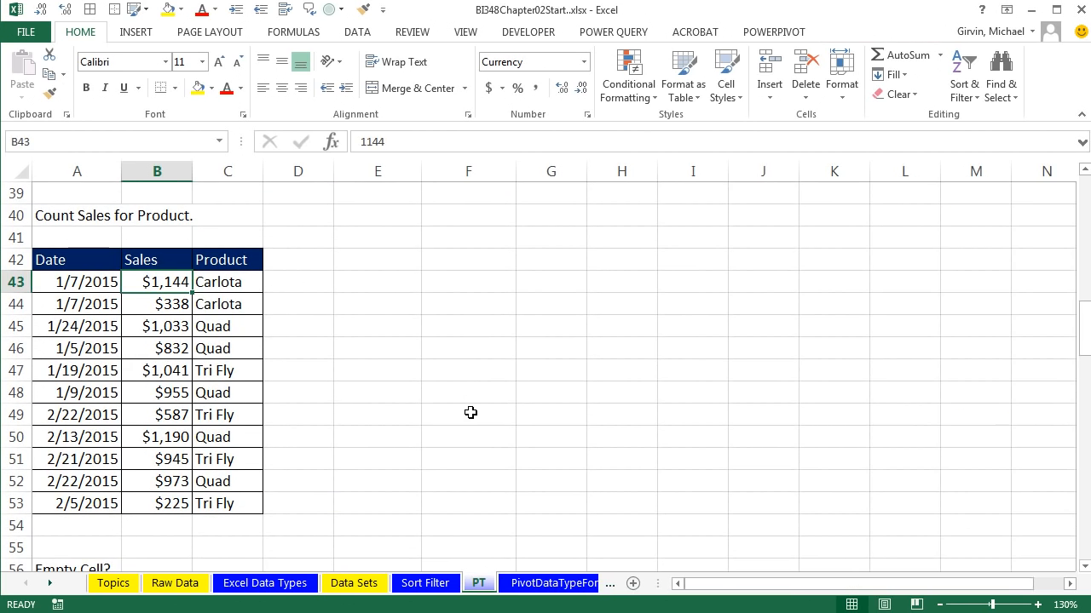
{"action": "key", "text": "alt+n"}
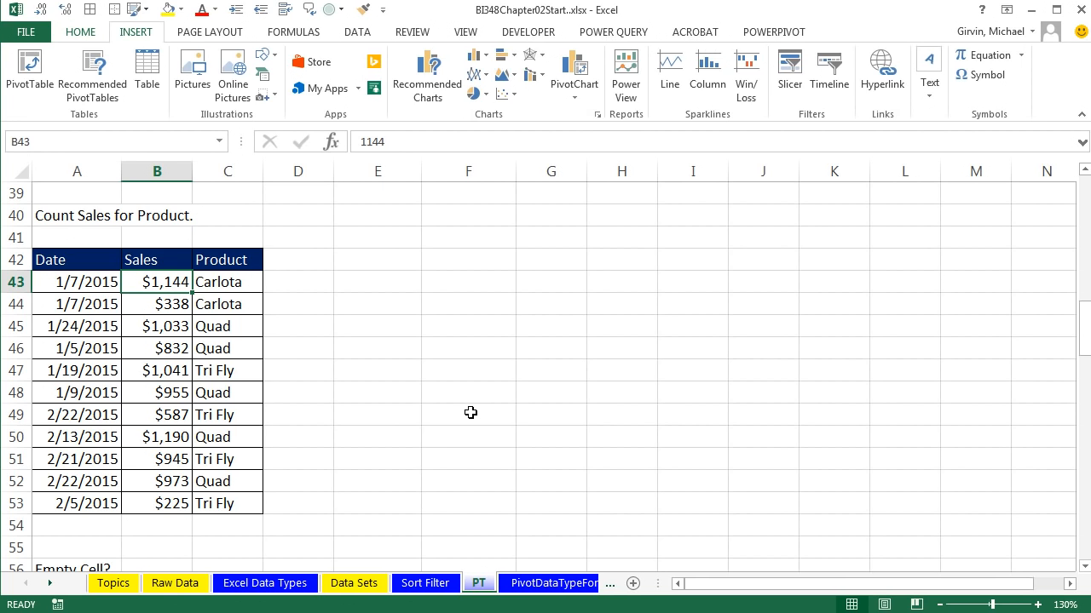
{"action": "key", "text": "v"}
{"action": "left_click", "coordinate": [606, 312]}
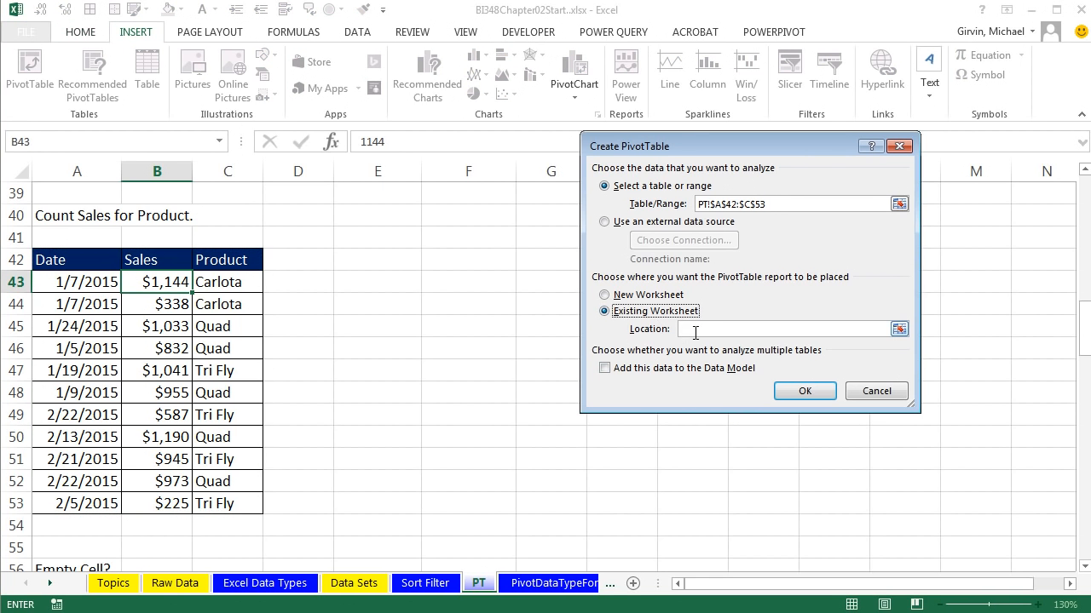
{"action": "left_click", "coordinate": [391, 259]}
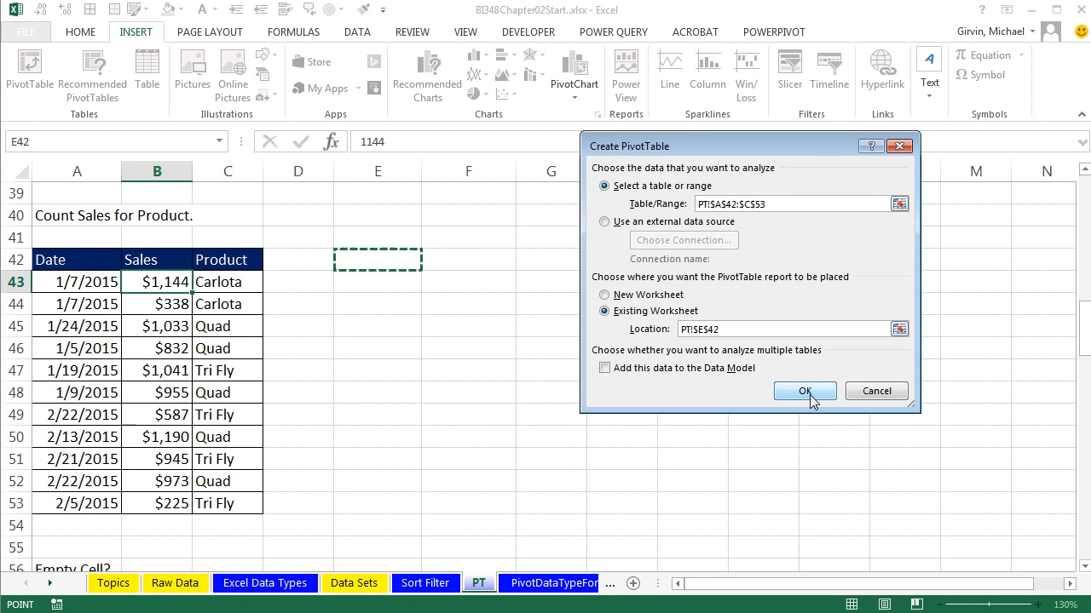
{"action": "left_click", "coordinate": [804, 391]}
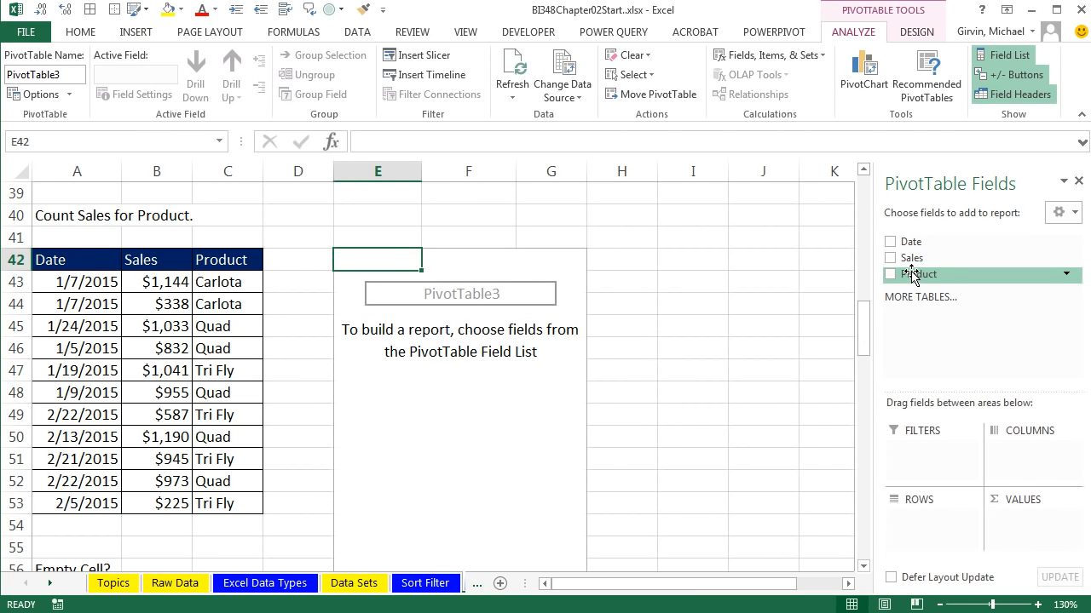
Put Product in the rows and Sales in the values, and change the report layout so the row header shows the field name
{"action": "left_click_drag", "start_coordinate": [913, 274], "coordinate": [922, 521]}
{"action": "left_click_drag", "start_coordinate": [909, 258], "coordinate": [1020, 522]}
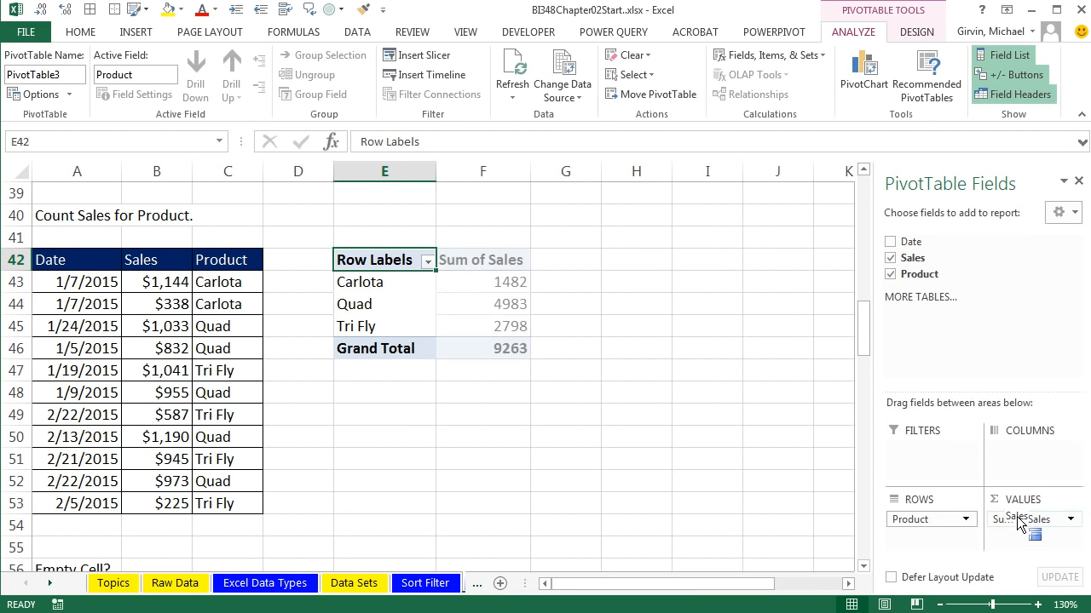
{"action": "left_click", "coordinate": [919, 32]}
{"action": "left_click", "coordinate": [128, 95]}
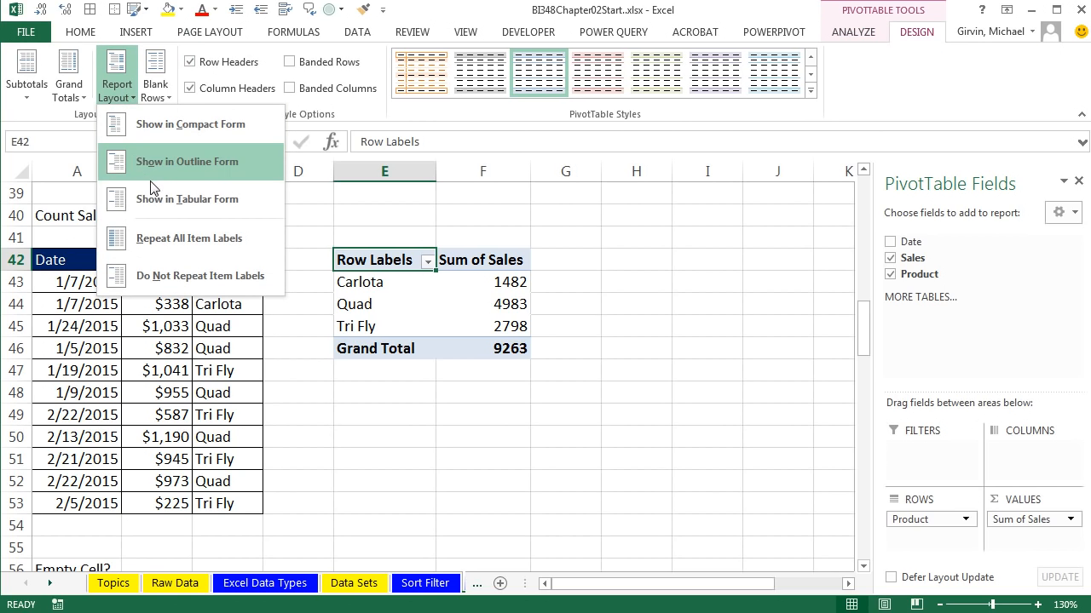
{"action": "left_click", "coordinate": [199, 164]}
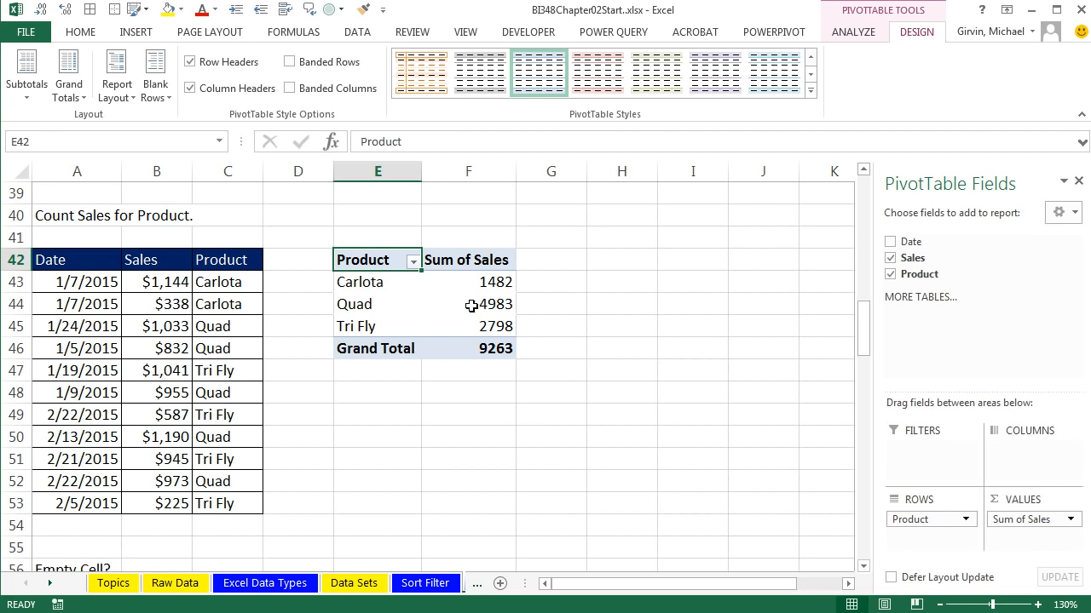
Summarize the Sales values in the PivotTable at E42 by Count instead of Sum
{"action": "mouse_move", "coordinate": [451, 320]}
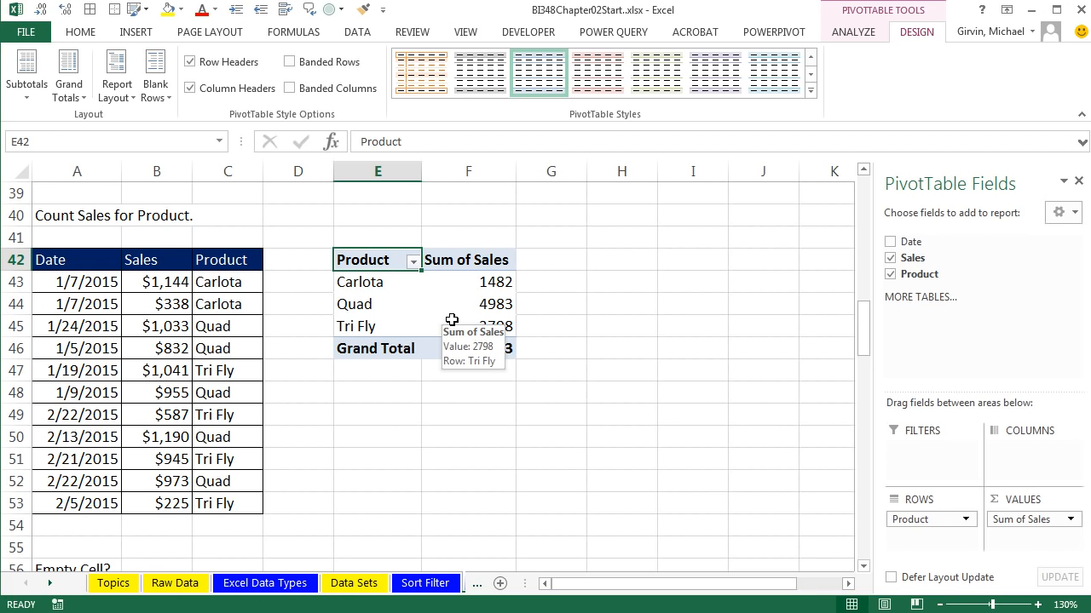
{"action": "left_click", "coordinate": [468, 284]}
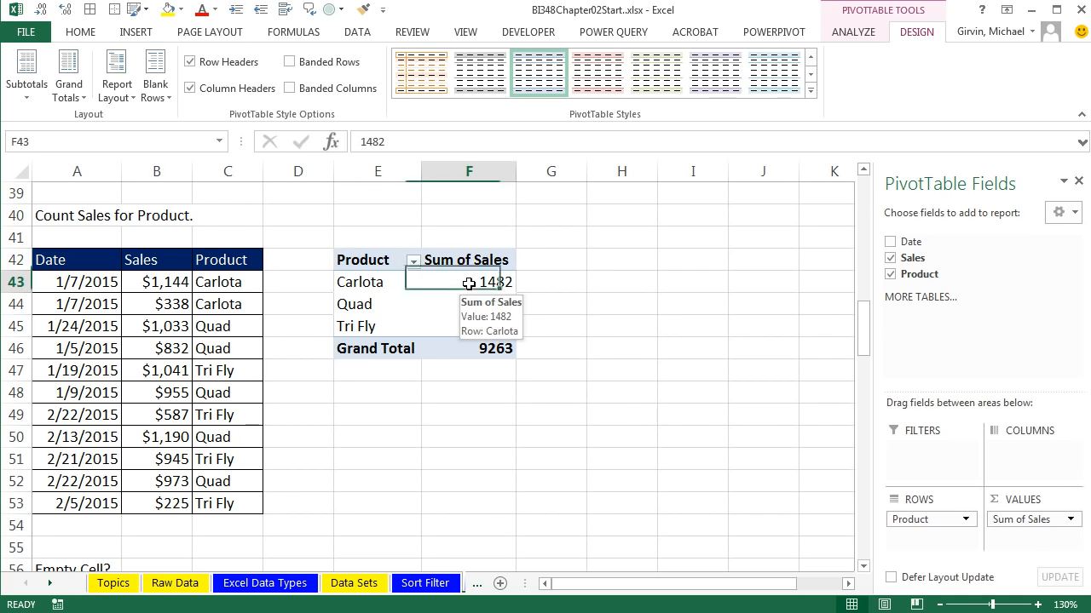
{"action": "right_click", "coordinate": [471, 288]}
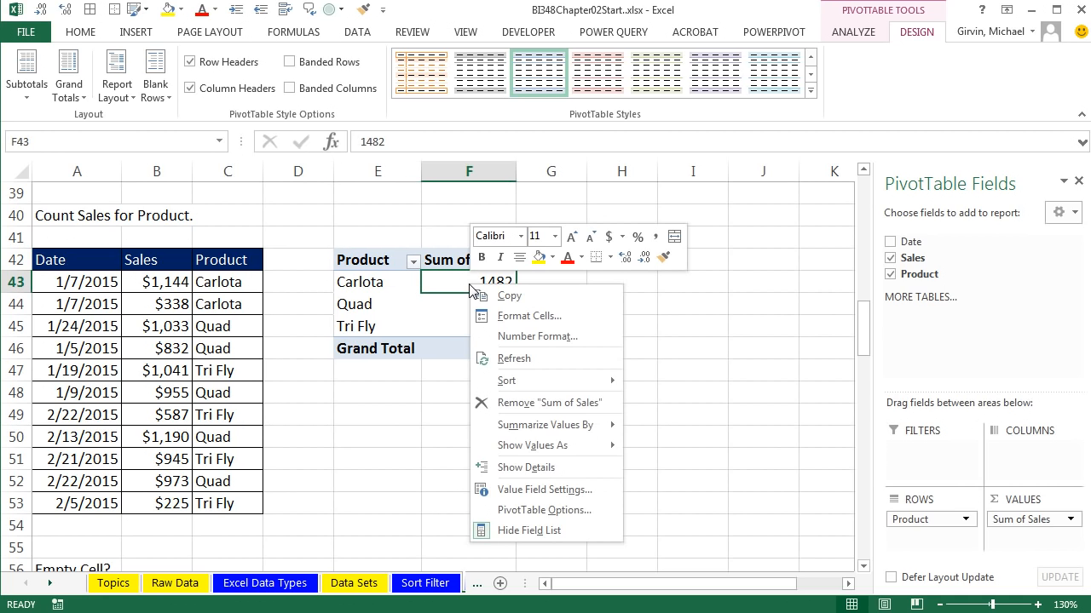
{"action": "mouse_move", "coordinate": [541, 447]}
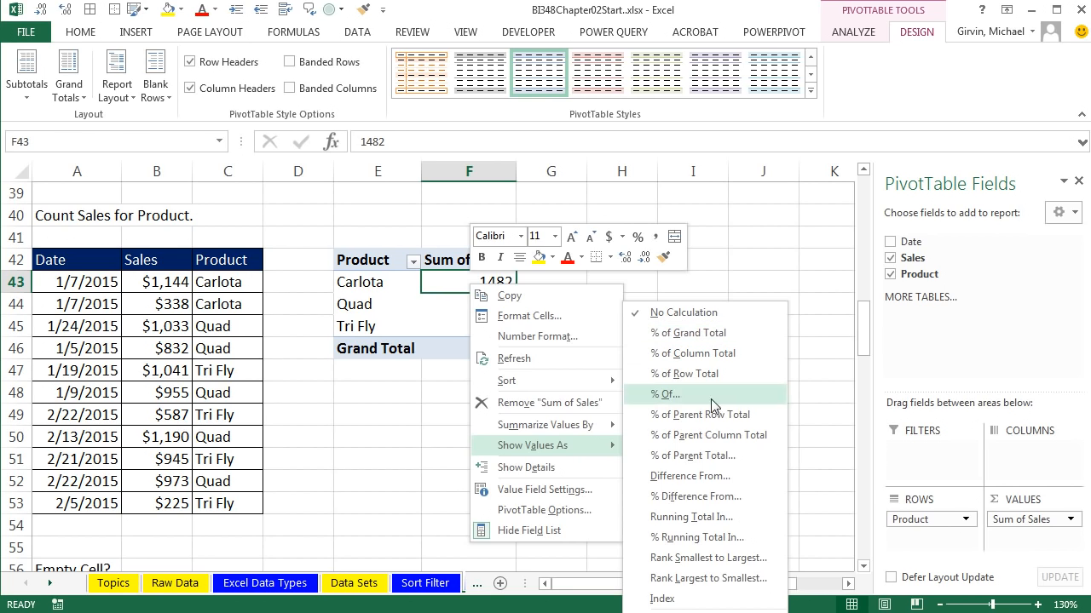
{"action": "mouse_move", "coordinate": [554, 431]}
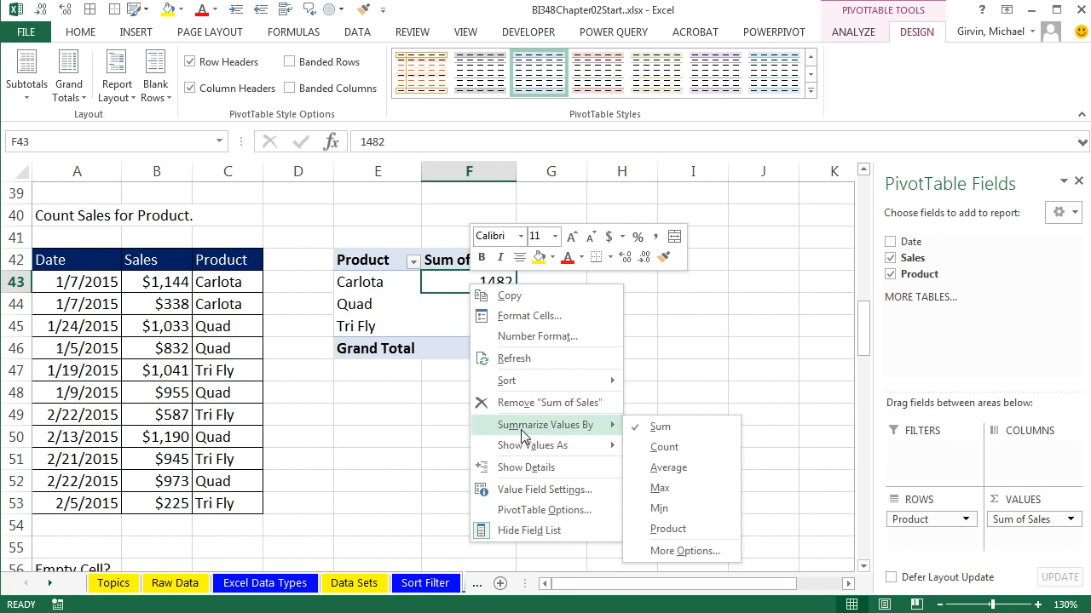
{"action": "left_click", "coordinate": [673, 447]}
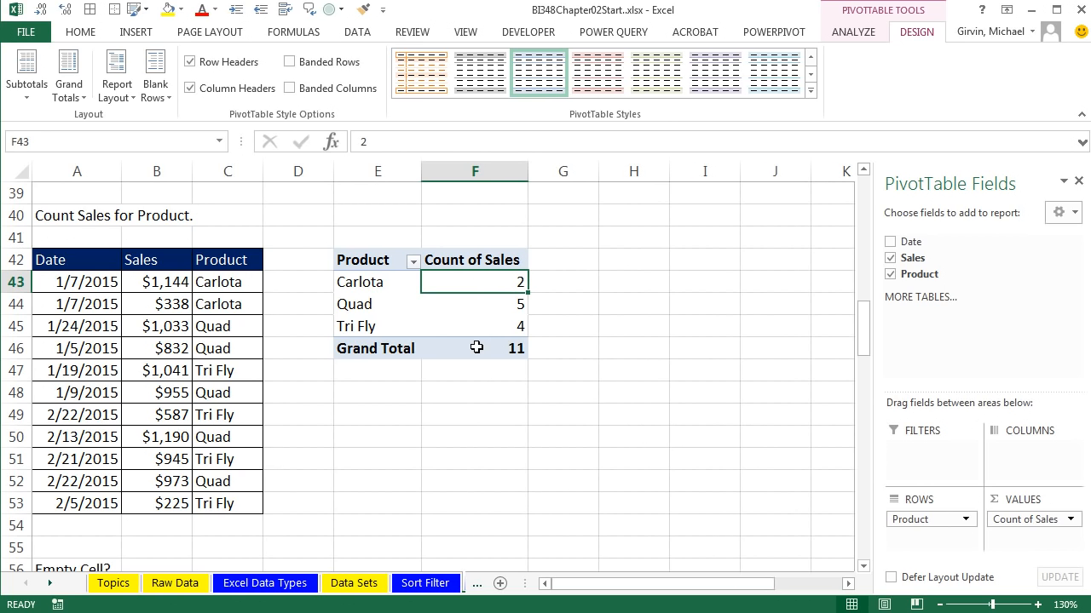
{"action": "mouse_move", "coordinate": [480, 344]}
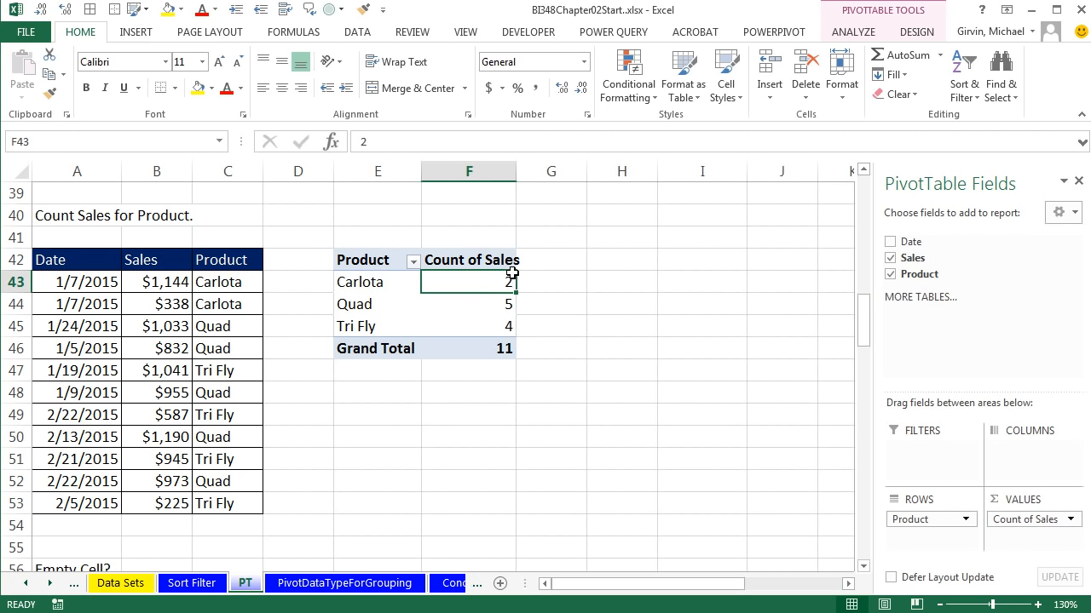
{"action": "mouse_move", "coordinate": [511, 274]}
{"action": "mouse_move", "coordinate": [479, 329]}
Create a second PivotTable from the same data (A42:C53) on the existing worksheet at cell H42
{"action": "left_click", "coordinate": [223, 259]}
{"action": "left_click_drag", "start_coordinate": [221, 265], "coordinate": [227, 502]}
{"action": "left_click", "coordinate": [222, 310]}
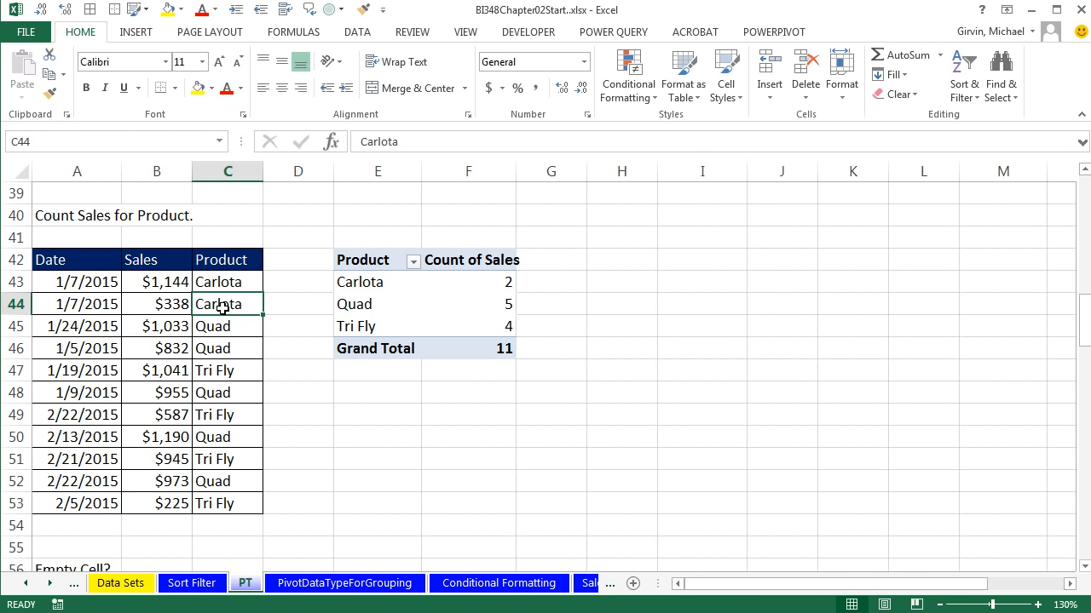
{"action": "key", "text": "alt"}
{"action": "key", "text": "n"}
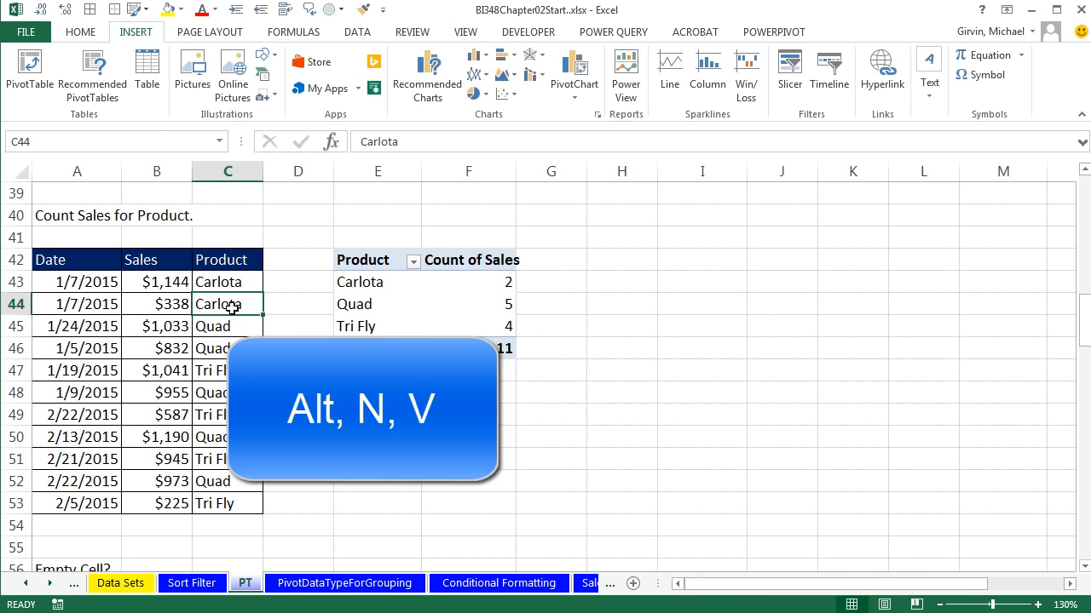
{"action": "key", "text": "v"}
{"action": "left_click", "coordinate": [679, 308]}
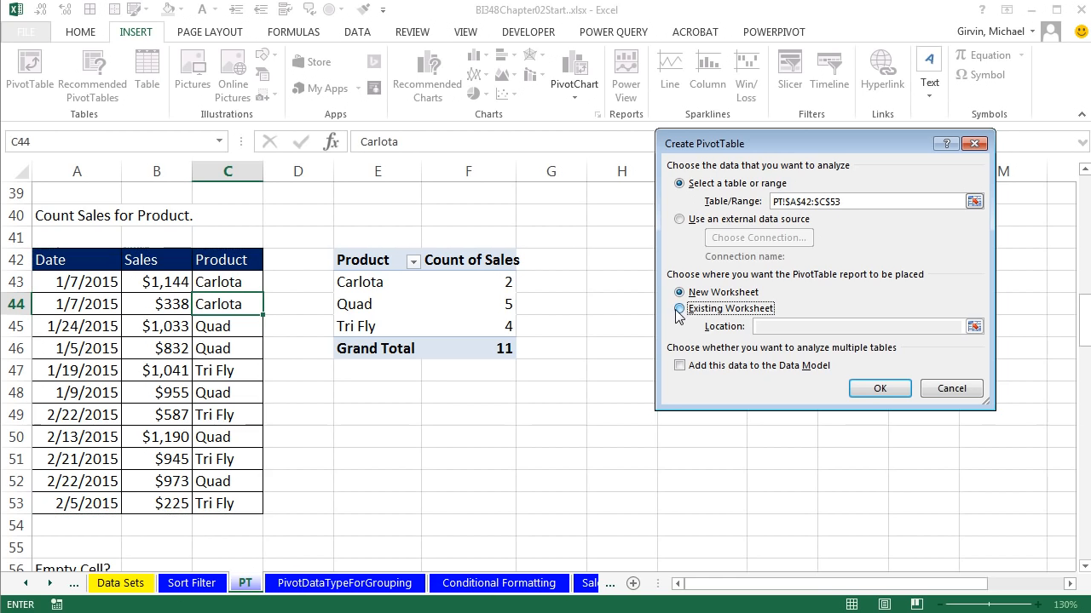
{"action": "left_click", "coordinate": [611, 262]}
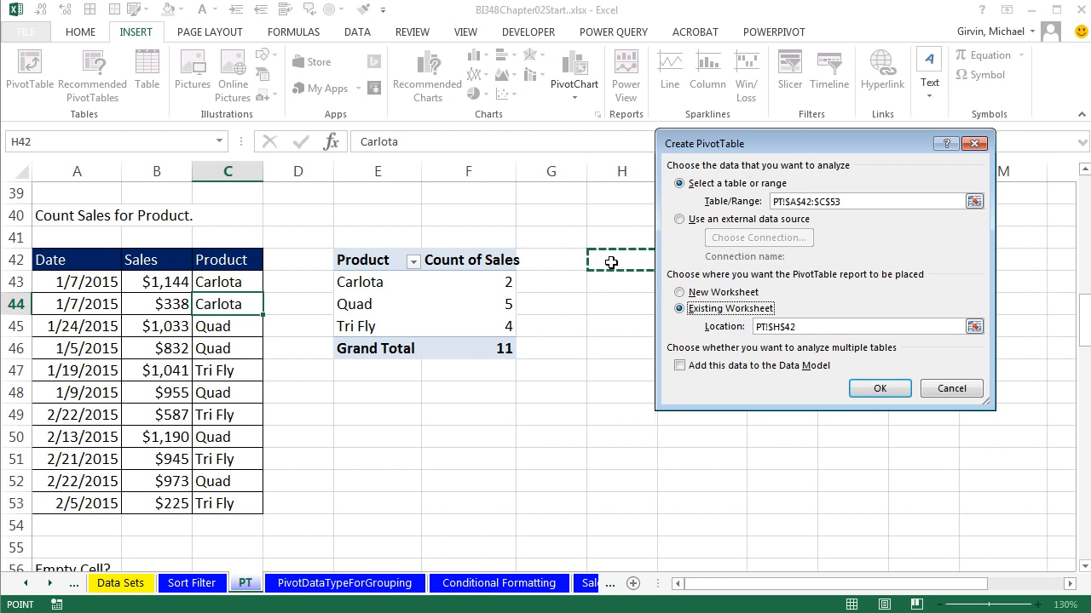
{"action": "left_click", "coordinate": [881, 390]}
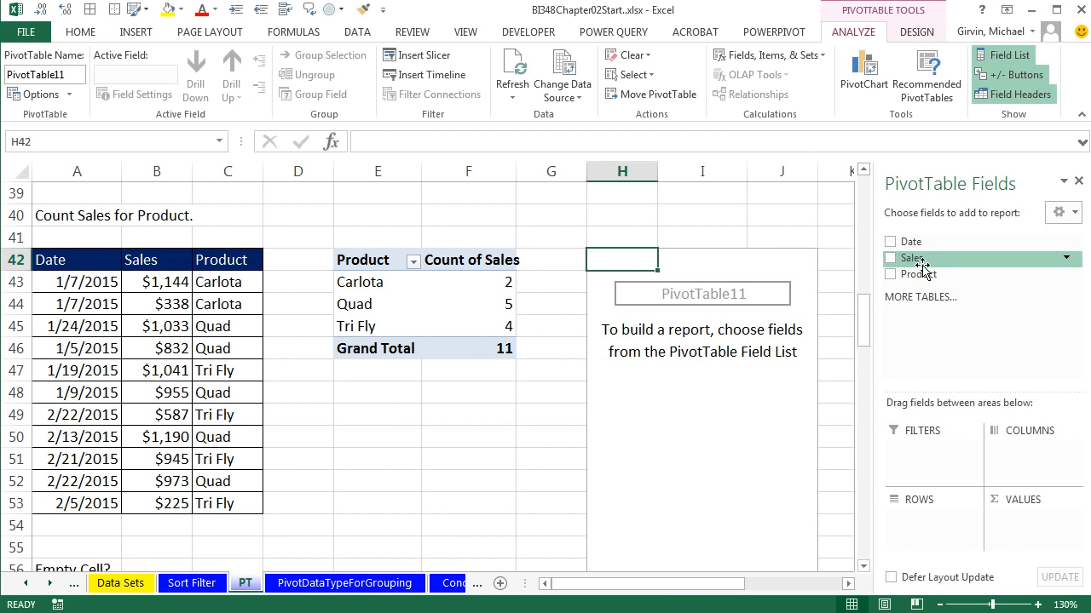
Build the PivotTable at H42 with Product as the row field and Product counted in the values area
{"action": "left_click_drag", "start_coordinate": [904, 282], "coordinate": [916, 514]}
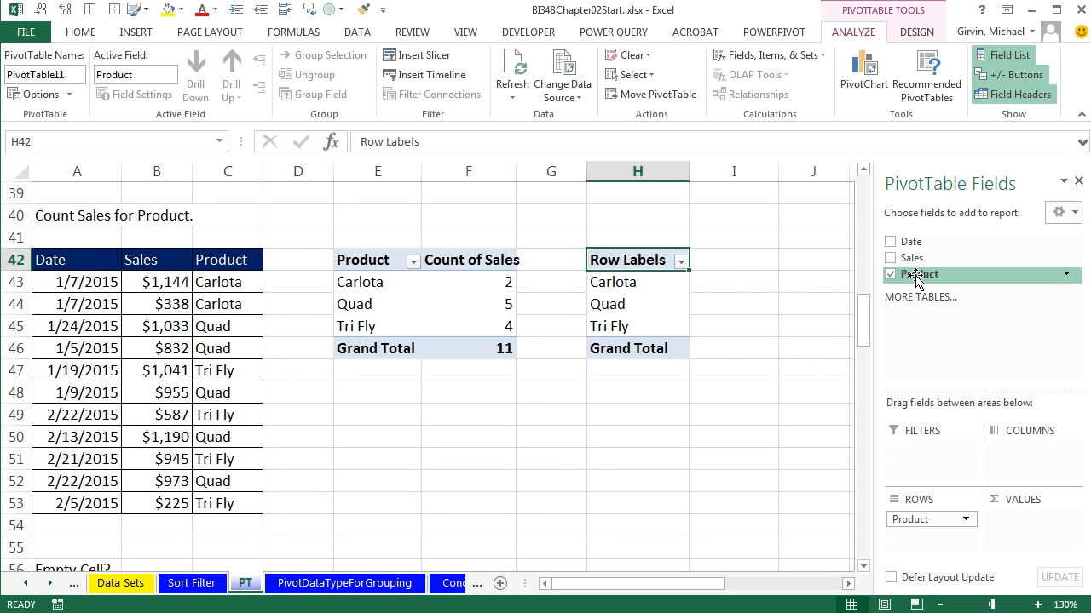
{"action": "left_click_drag", "start_coordinate": [913, 280], "coordinate": [1025, 525]}
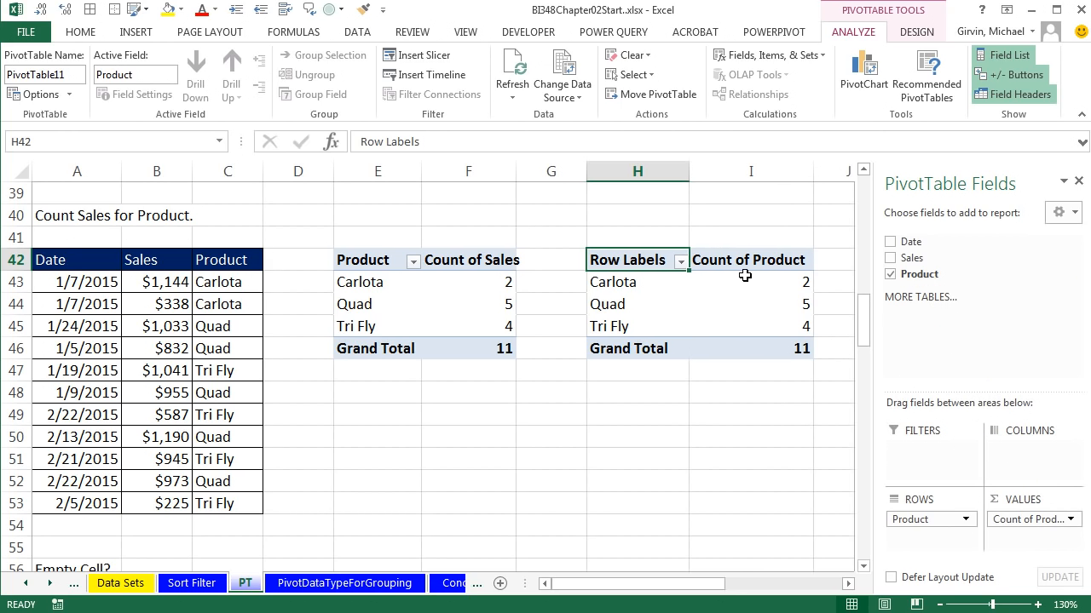
{"action": "left_click", "coordinate": [470, 285]}
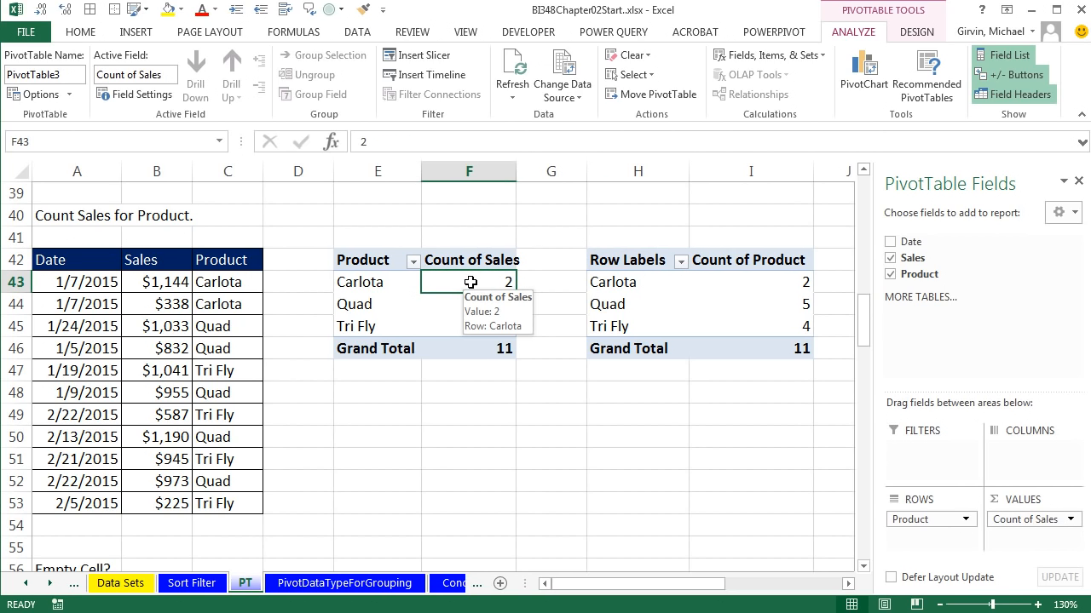
Rename the Count of Product and Count of Sales headers in the two PivotTables to Frequency
{"action": "left_click", "coordinate": [733, 264]}
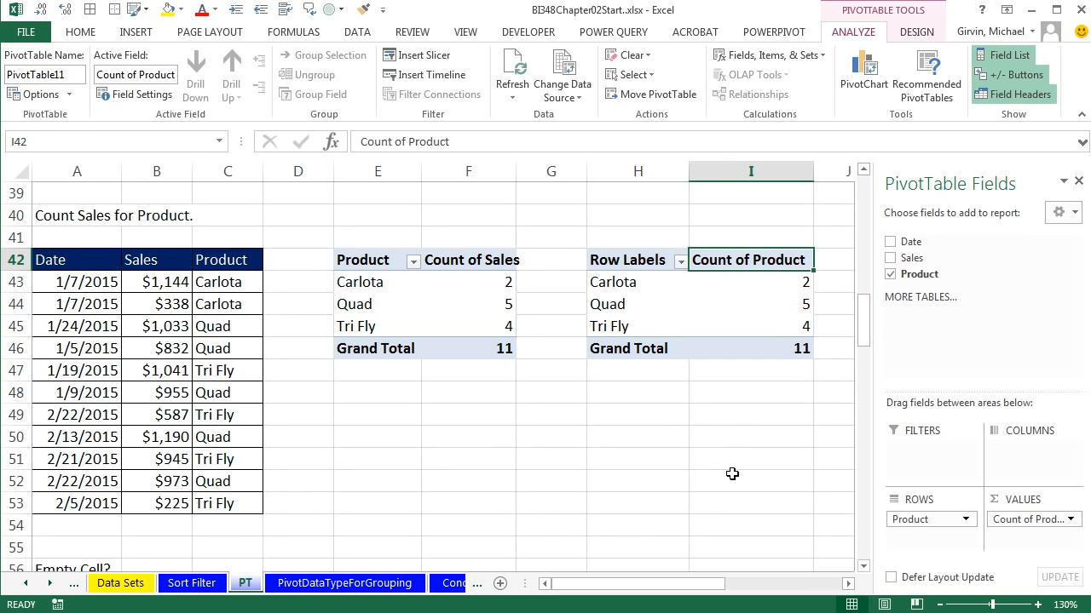
{"action": "type", "text": "Frequ"}
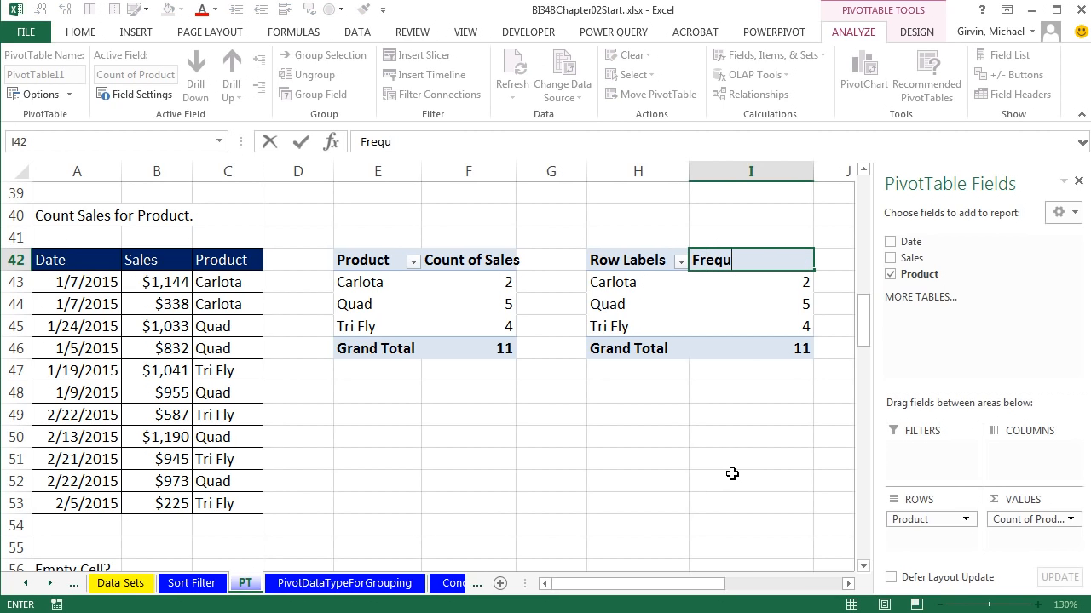
{"action": "type", "text": "ency"}
{"action": "key", "text": "Return"}
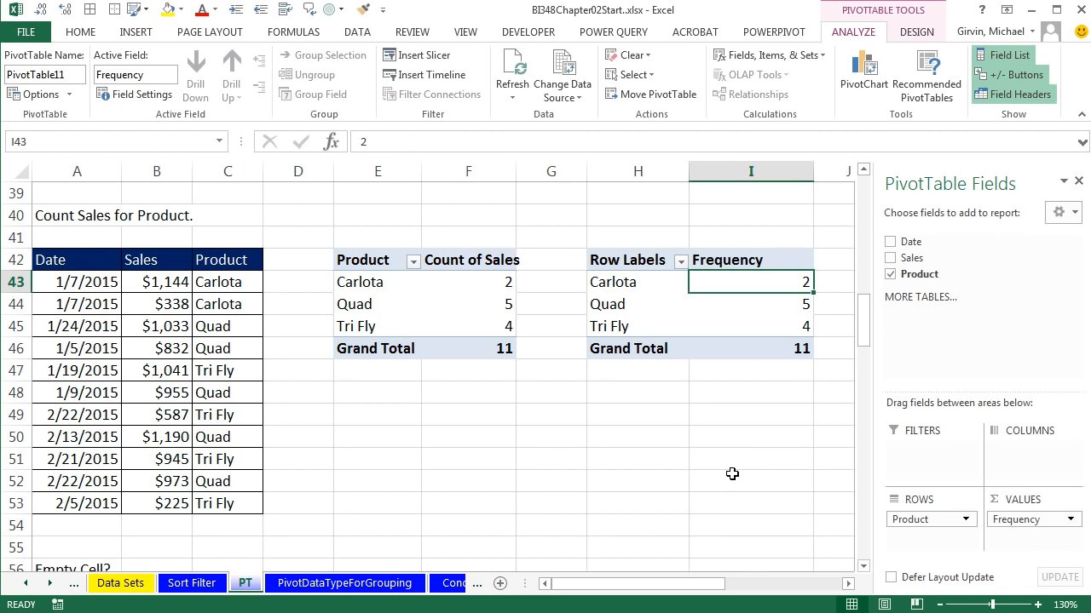
{"action": "left_click", "coordinate": [474, 261]}
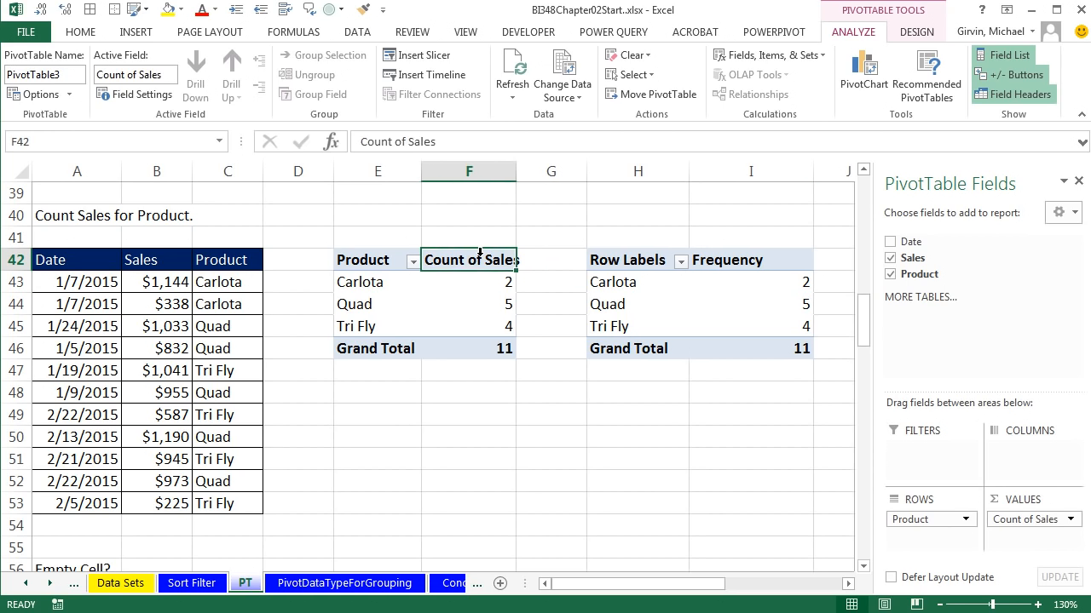
{"action": "type", "text": "Frequency"}
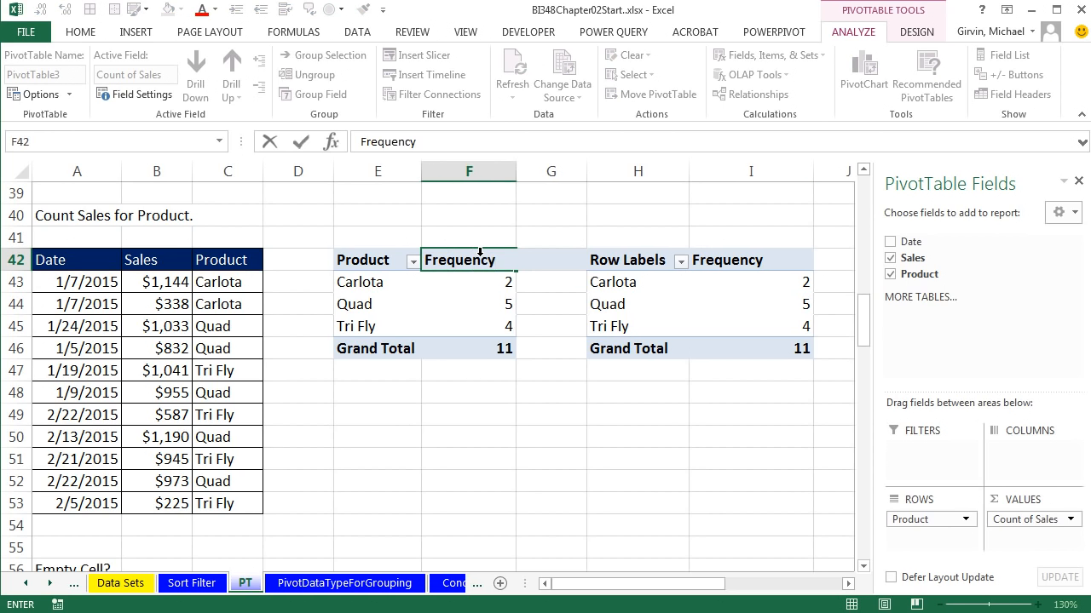
{"action": "key", "text": "Return"}
Change the report layout of the PivotTable at H42 to Tabular Form
{"action": "left_click", "coordinate": [649, 259]}
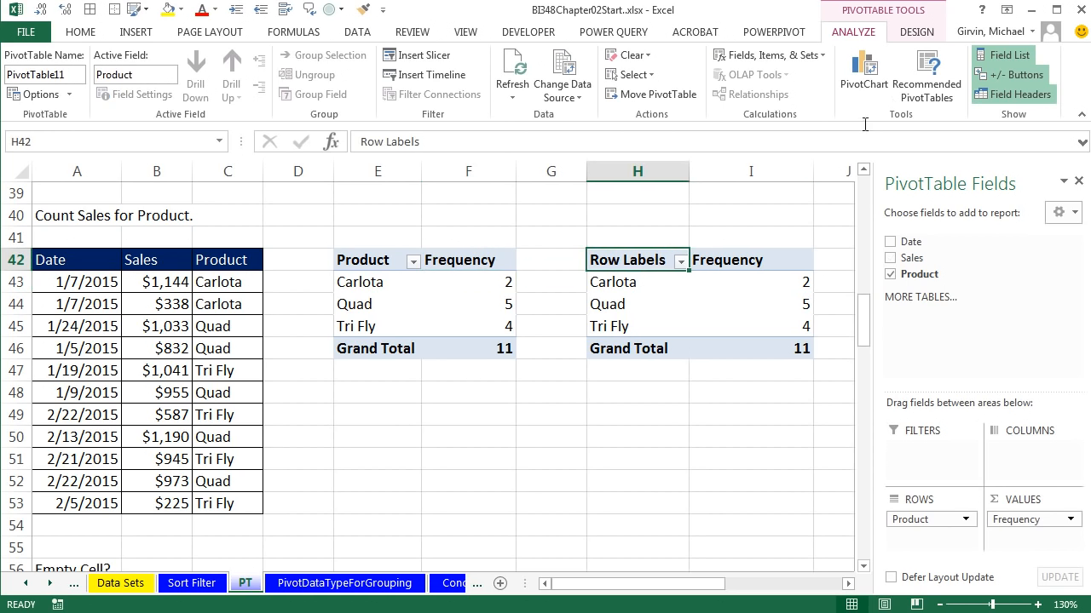
{"action": "left_click", "coordinate": [916, 32]}
{"action": "left_click", "coordinate": [117, 73]}
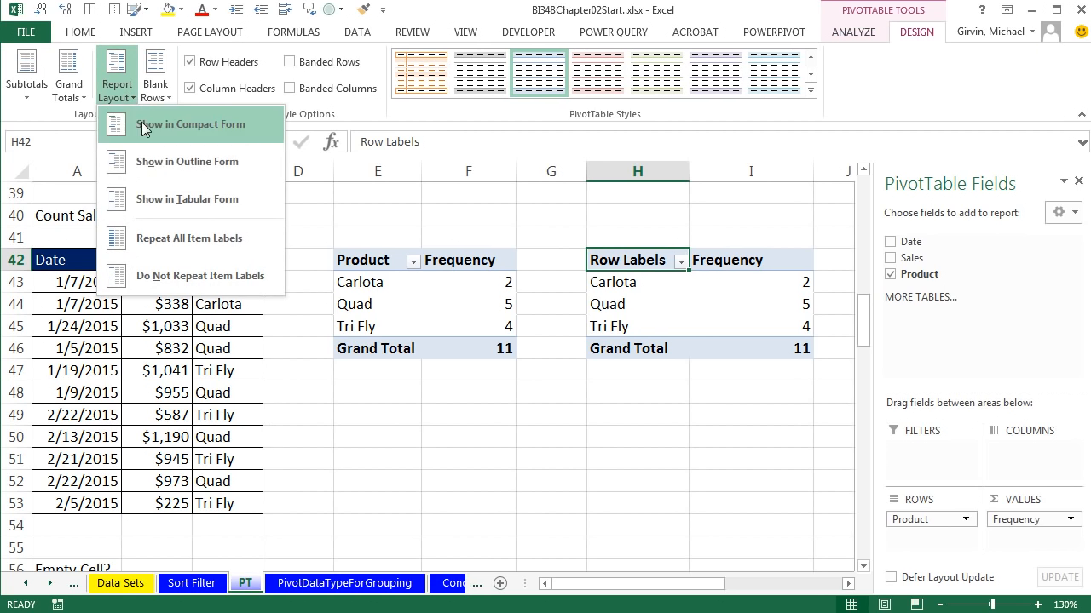
{"action": "left_click", "coordinate": [143, 199]}
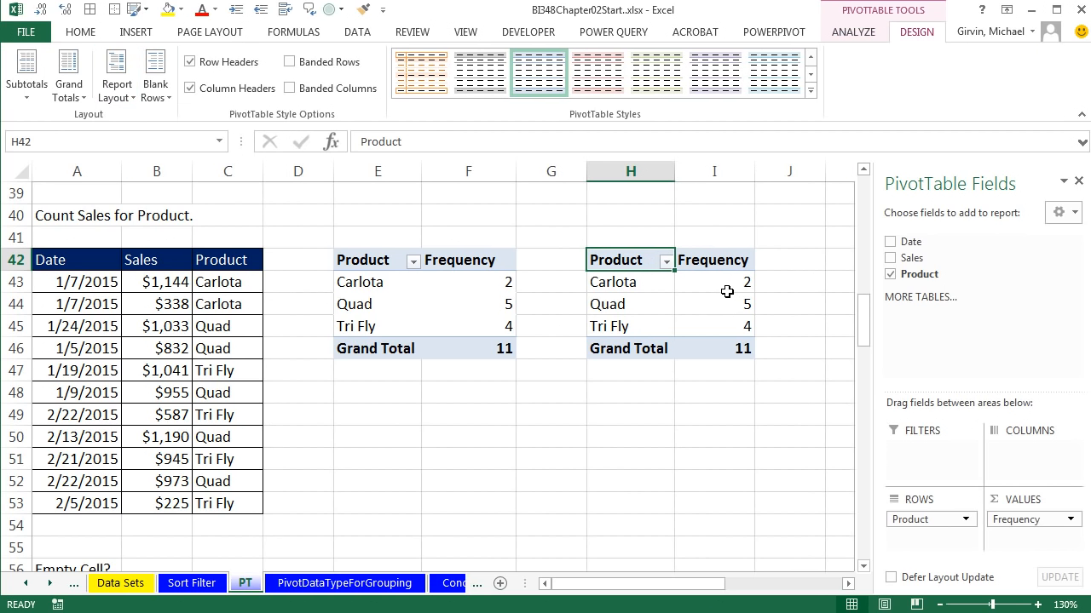
Examine the blank Sales cell B62 in the first Empty Cell? data set
{"action": "scroll", "coordinate": [523, 441], "scroll_direction": "down", "scroll_amount": 5}
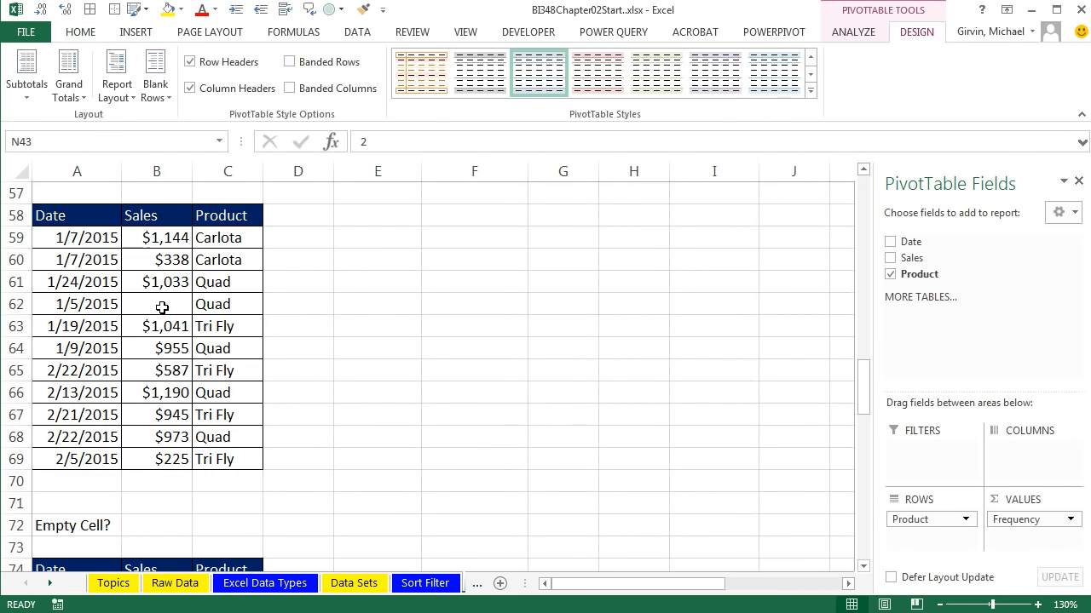
{"action": "left_click", "coordinate": [151, 312]}
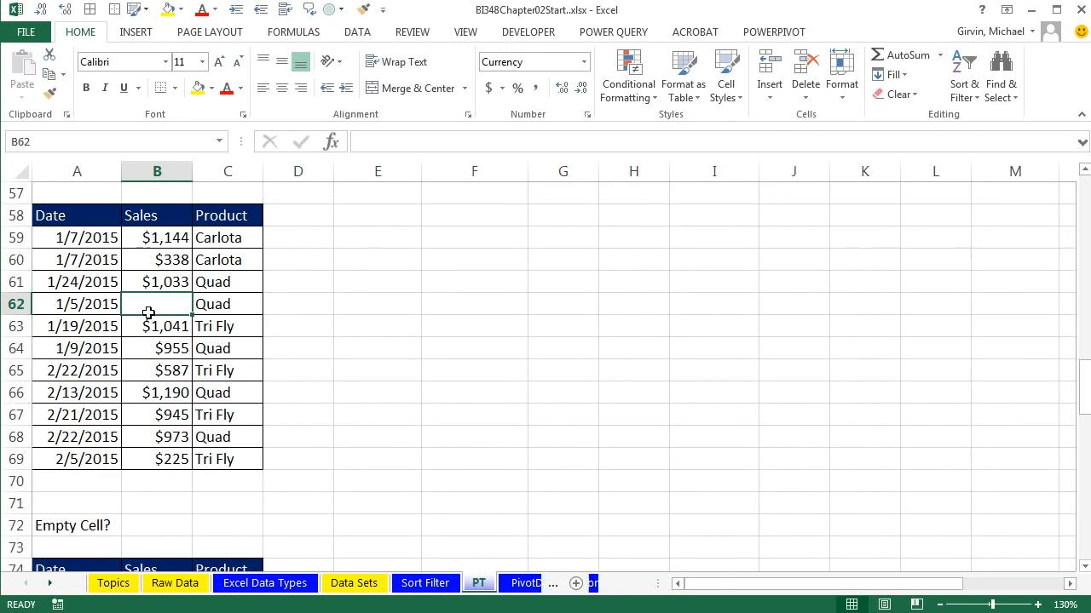
{"action": "scroll", "coordinate": [148, 314], "scroll_direction": "up", "scroll_amount": 1}
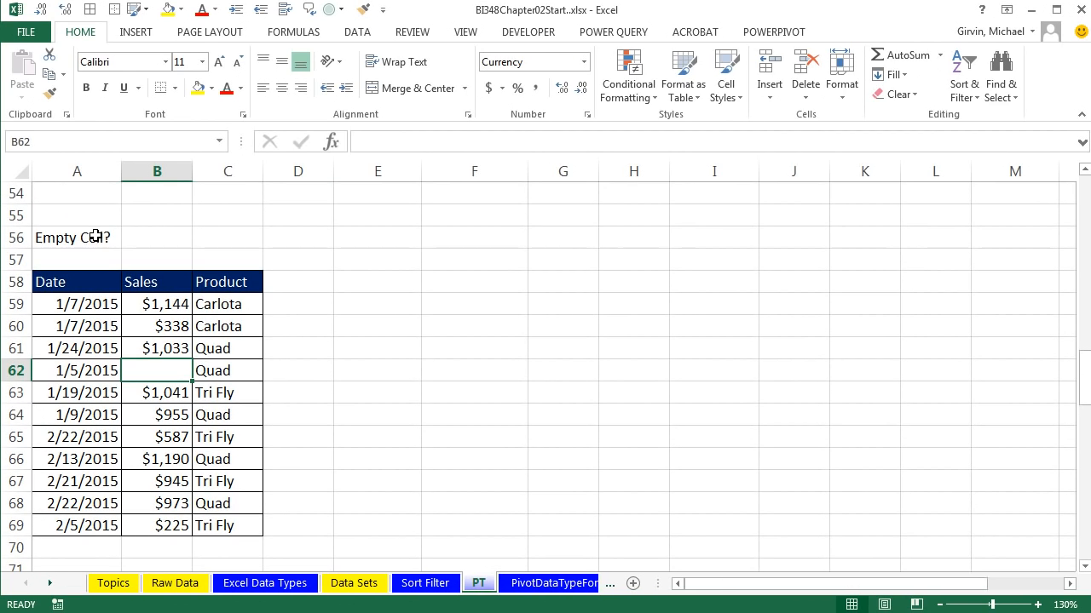
Compare the filled Sales cells above B62 with the blank B62 in the first Empty Cell? data set
{"action": "left_click", "coordinate": [150, 300]}
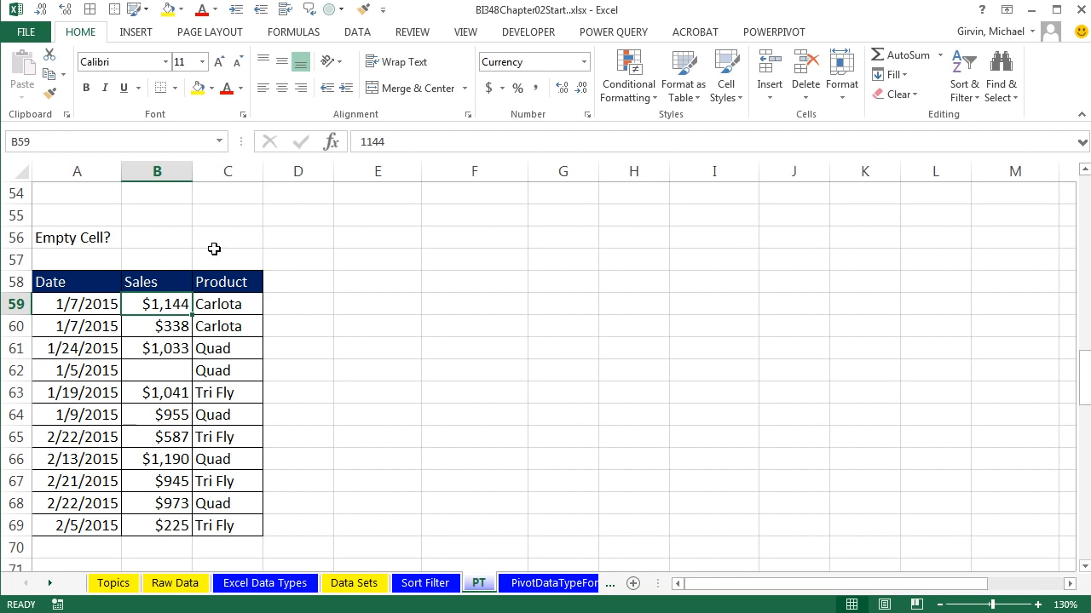
{"action": "left_click", "coordinate": [172, 368]}
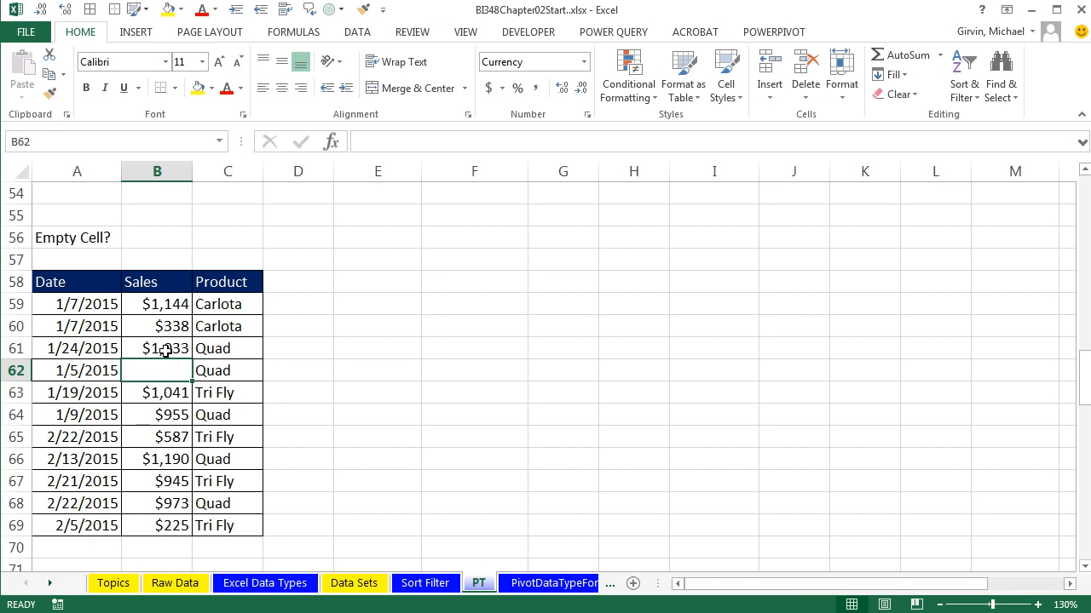
{"action": "key", "text": "Up"}
{"action": "key", "text": "Up"}
{"action": "key", "text": "Up"}
{"action": "left_click", "coordinate": [154, 378]}
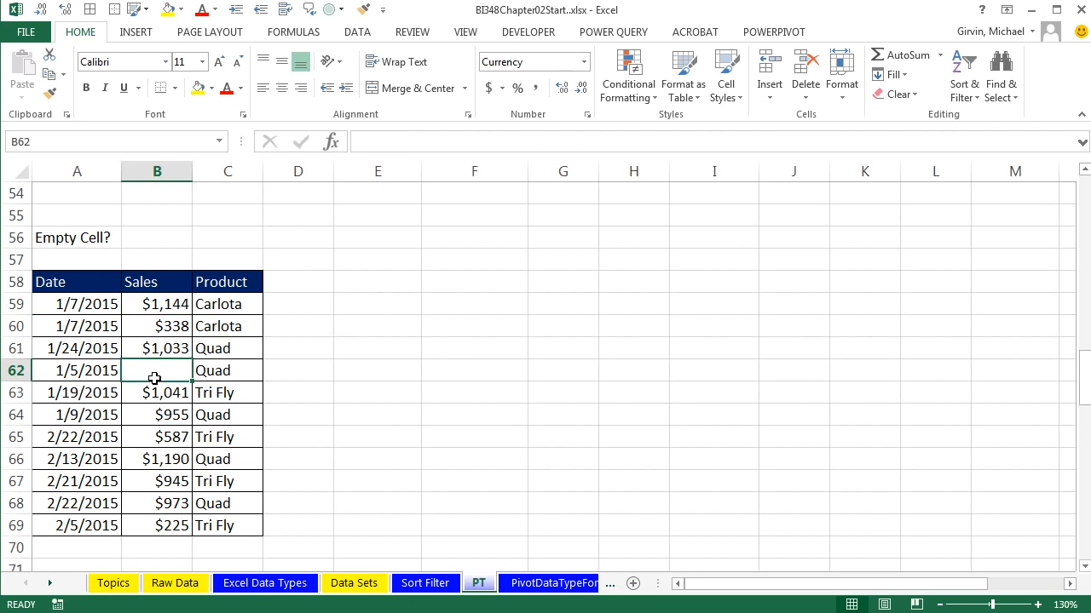
Create a PivotTable from A58:C69 at E58 on the existing sheet, with Product in rows and Sales in values
{"action": "left_click", "coordinate": [157, 438]}
{"action": "key", "text": "alt+n"}
{"action": "key", "text": "v"}
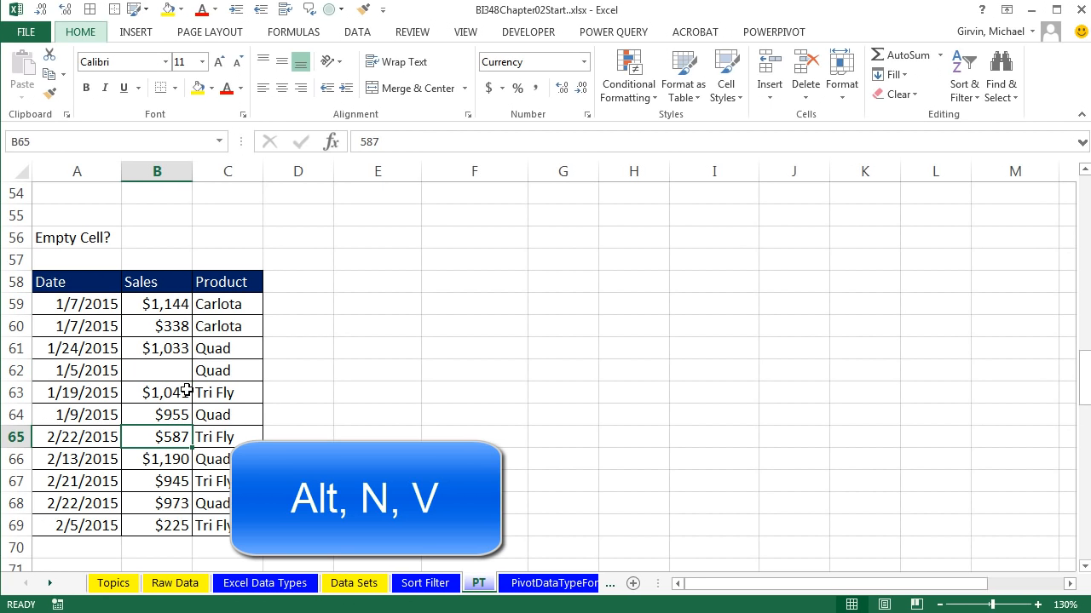
{"action": "left_click", "coordinate": [680, 309]}
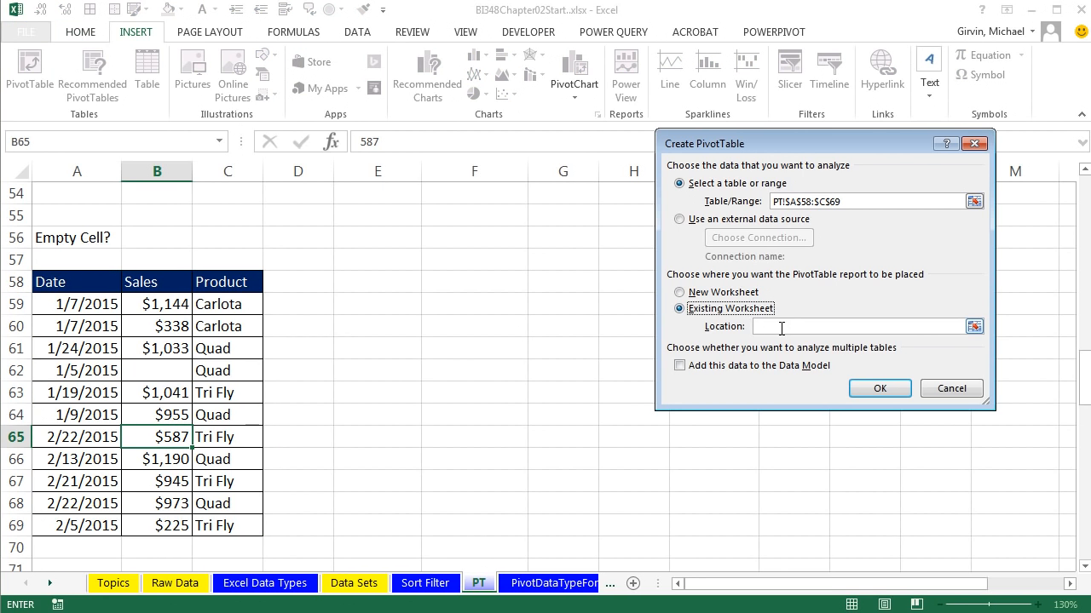
{"action": "left_click", "coordinate": [346, 279]}
{"action": "left_click", "coordinate": [878, 388]}
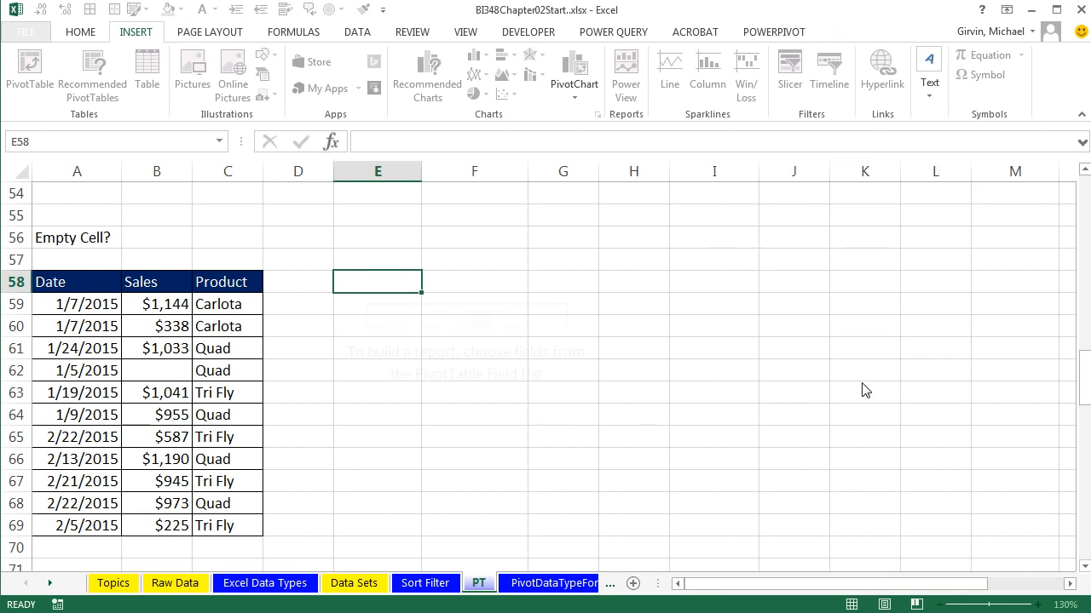
{"action": "left_click_drag", "start_coordinate": [918, 275], "coordinate": [1023, 524]}
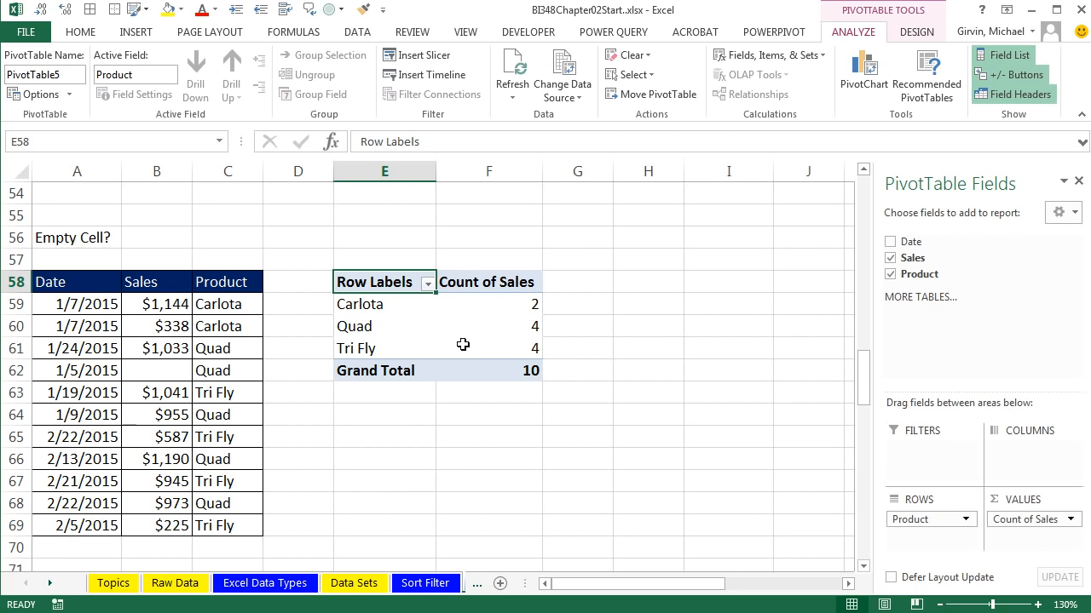
Summarize the Sales values of the PivotTable at E58 by Sum and change its report layout to Tabular Form
{"action": "mouse_move", "coordinate": [485, 321]}
{"action": "left_click", "coordinate": [491, 300]}
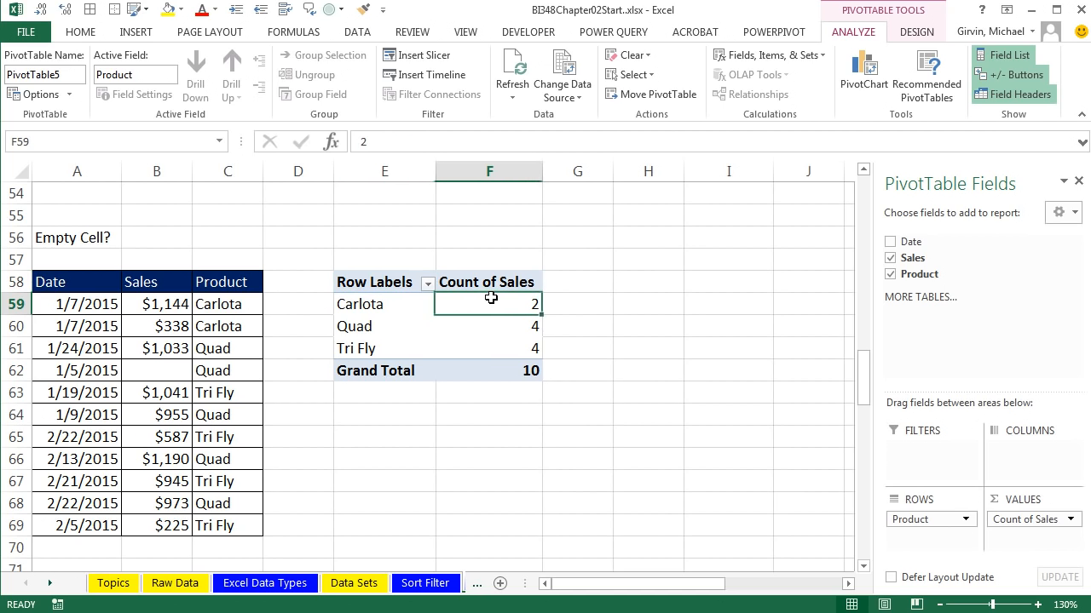
{"action": "right_click", "coordinate": [491, 300]}
{"action": "mouse_move", "coordinate": [545, 438]}
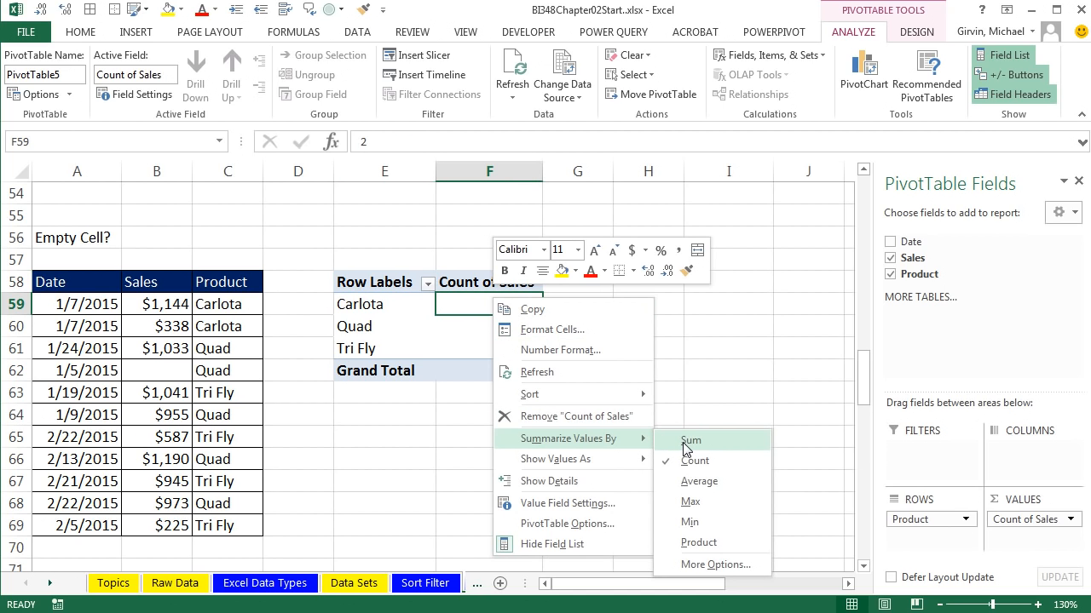
{"action": "left_click", "coordinate": [684, 444]}
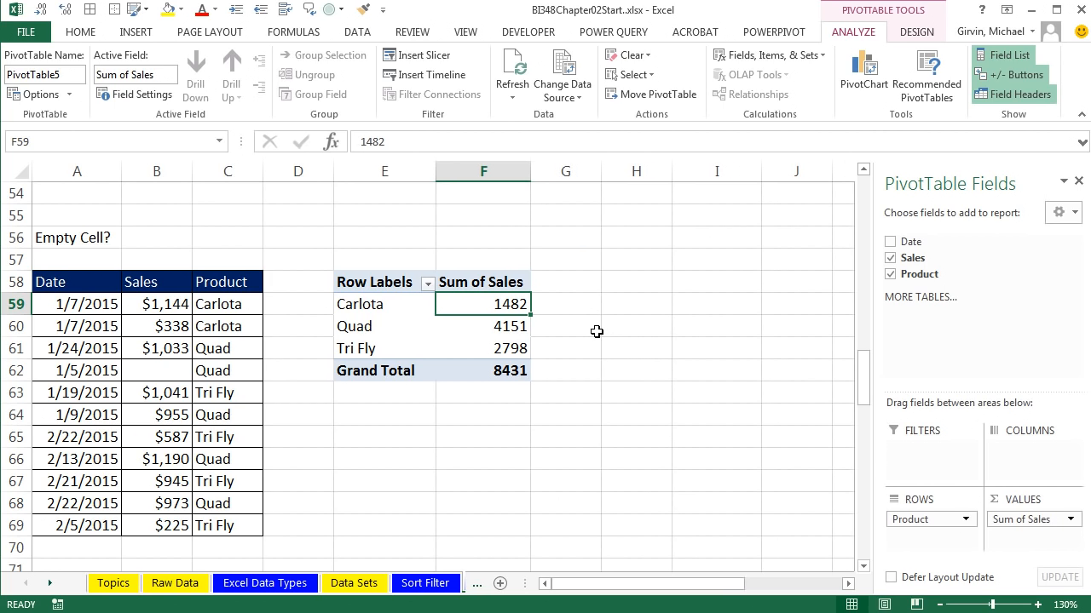
{"action": "left_click", "coordinate": [920, 32]}
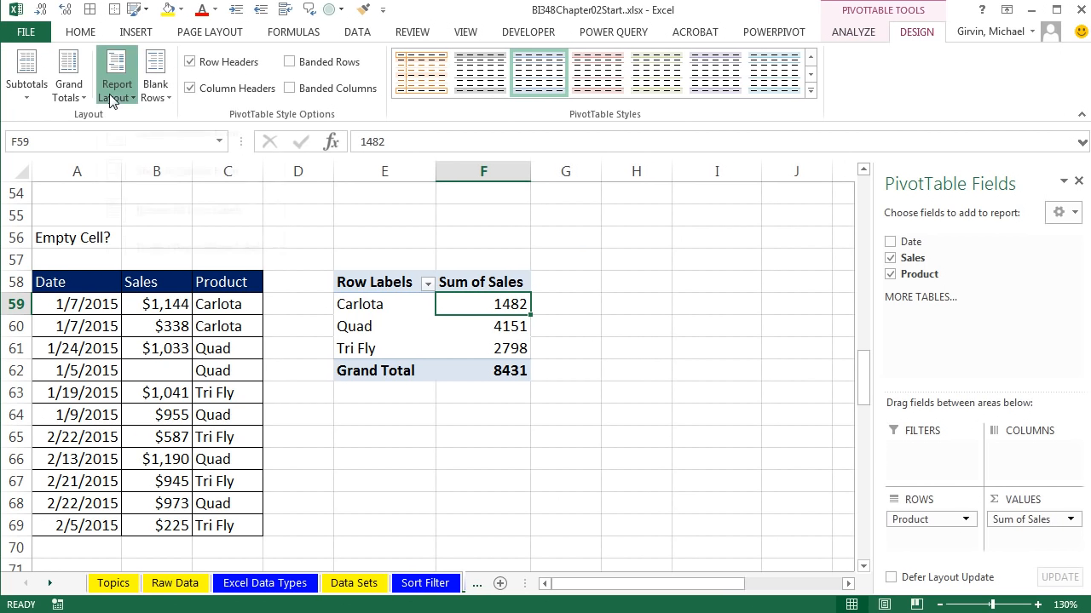
{"action": "left_click", "coordinate": [149, 198]}
Format the Sum of Sales values in the PivotTable at E58 as Currency with 0 decimal places and the $ symbol
{"action": "right_click", "coordinate": [467, 304]}
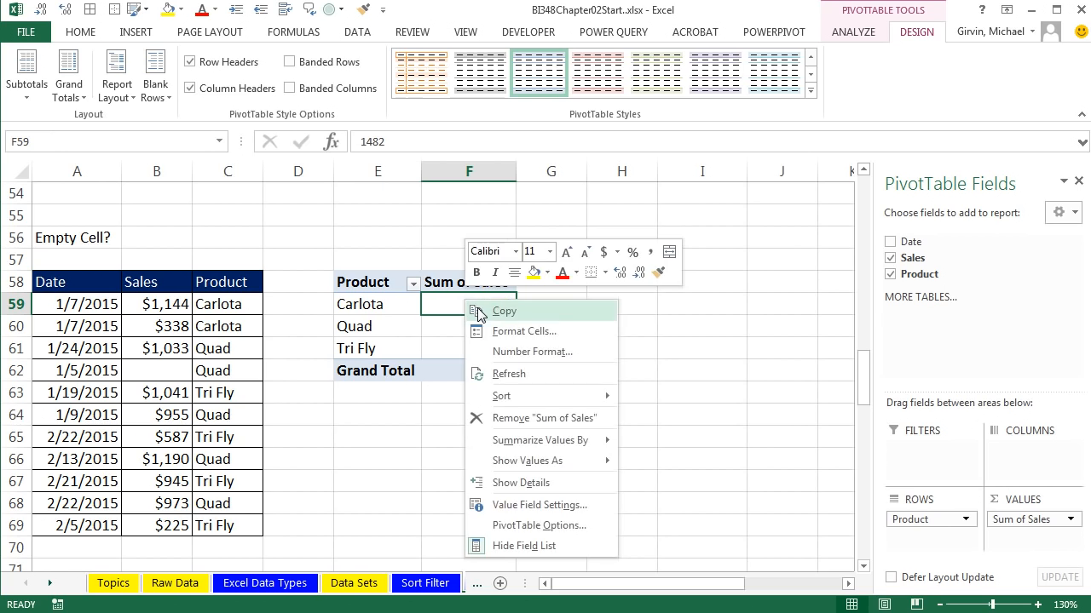
{"action": "left_click", "coordinate": [517, 351]}
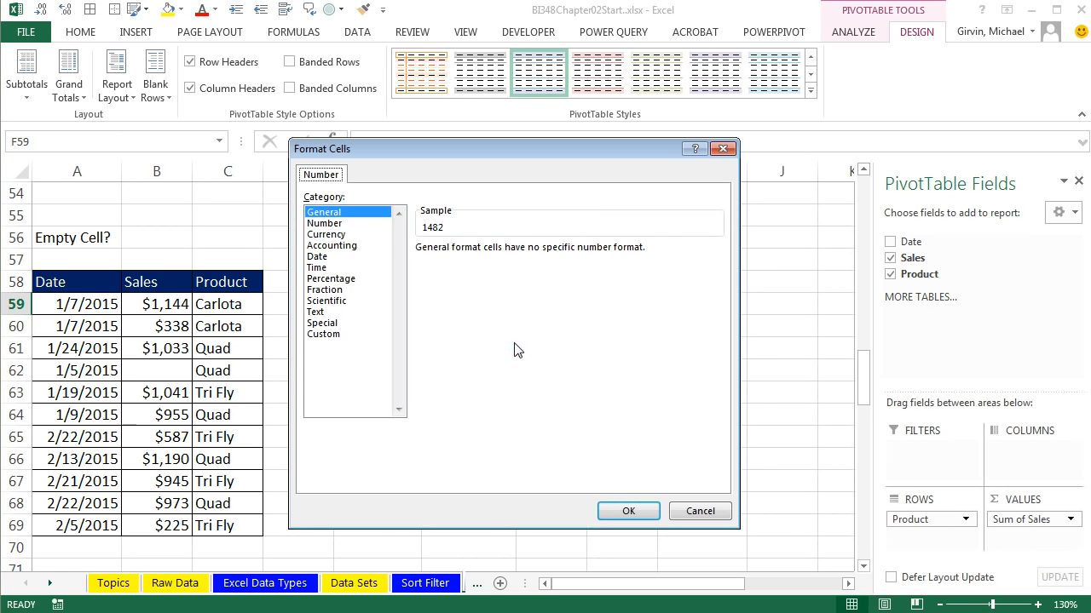
{"action": "left_click", "coordinate": [331, 236]}
{"action": "left_click", "coordinate": [530, 253]}
{"action": "left_click", "coordinate": [531, 253]}
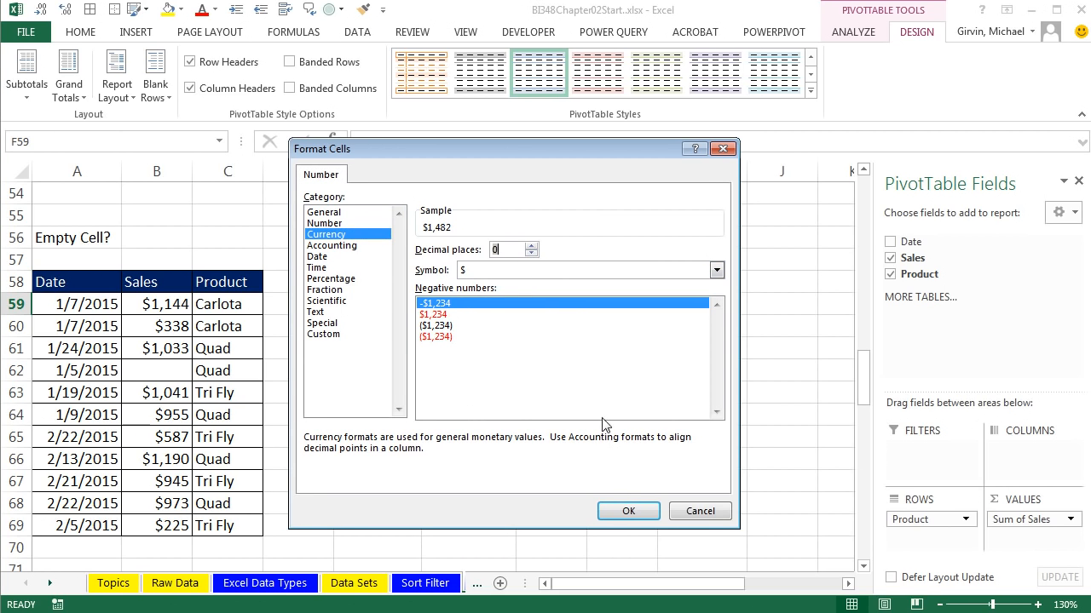
{"action": "left_click", "coordinate": [628, 510]}
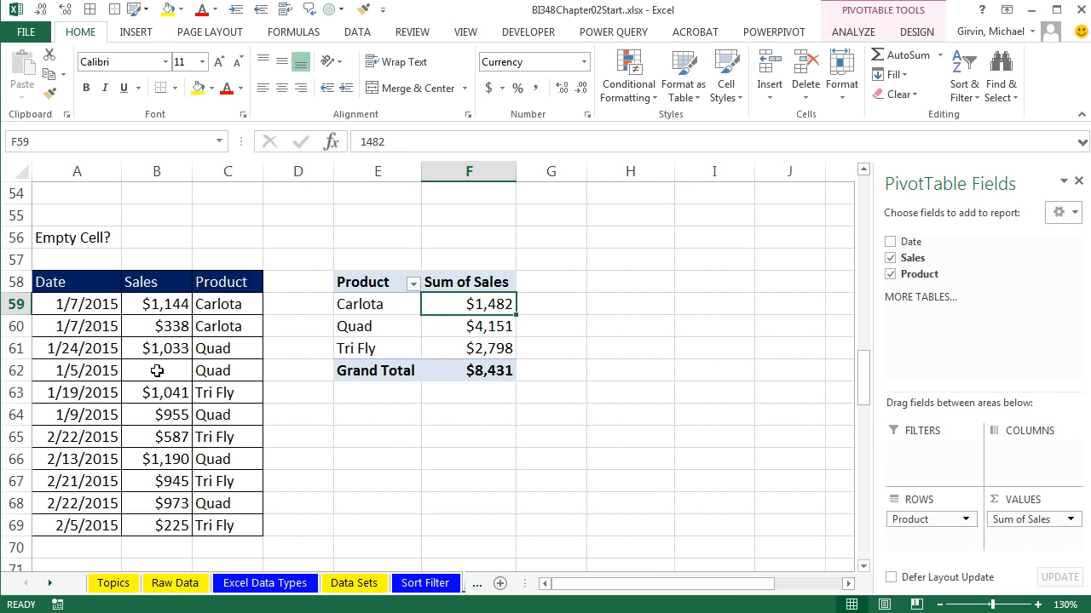
{"action": "left_click", "coordinate": [157, 370]}
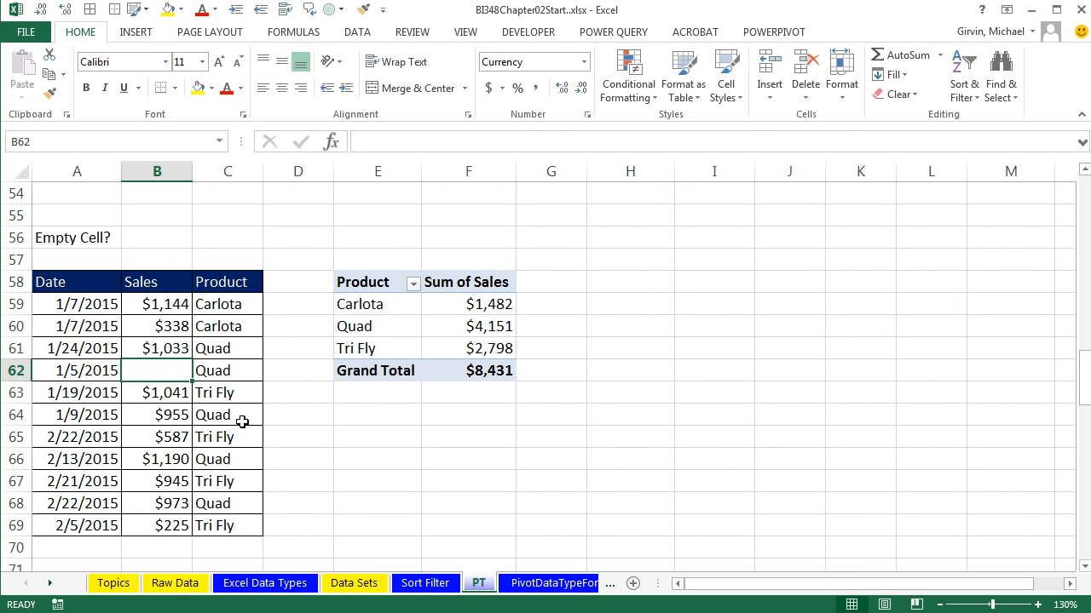
Create a PivotTable from the Grouping by Date data A106:C117 at E106 on the existing sheet, with Date as the row field
{"action": "scroll", "coordinate": [242, 421], "scroll_direction": "down", "scroll_amount": 9}
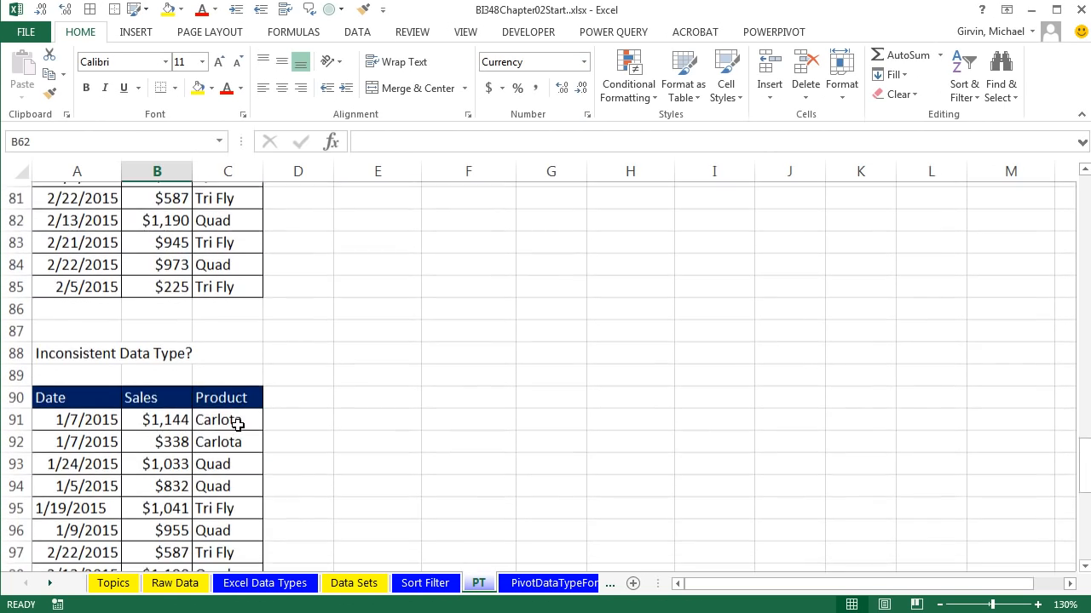
{"action": "scroll", "coordinate": [237, 423], "scroll_direction": "down", "scroll_amount": 1}
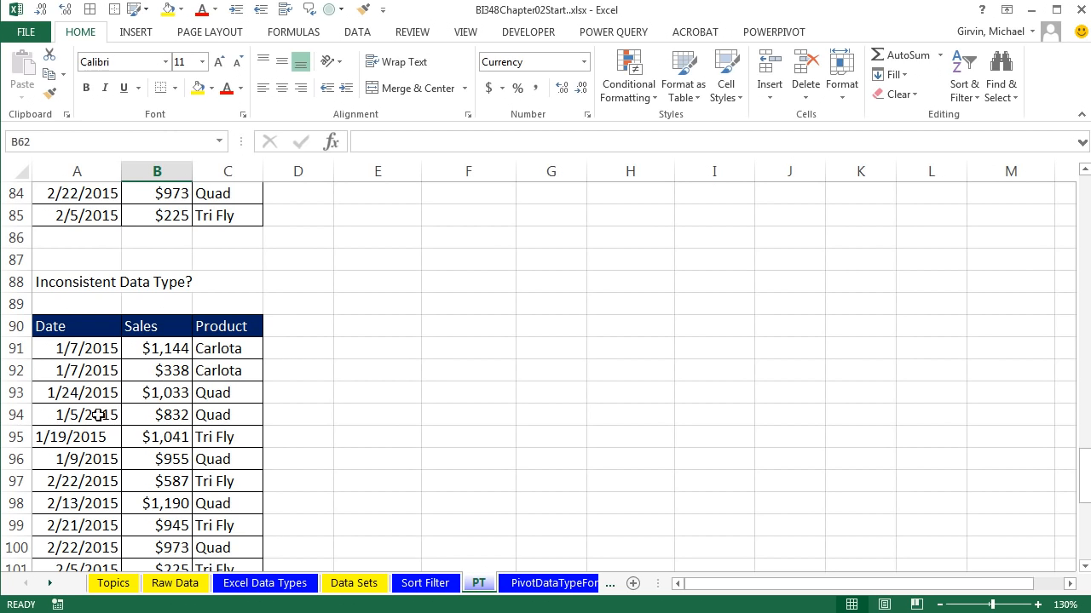
{"action": "scroll", "coordinate": [128, 421], "scroll_direction": "down", "scroll_amount": 6}
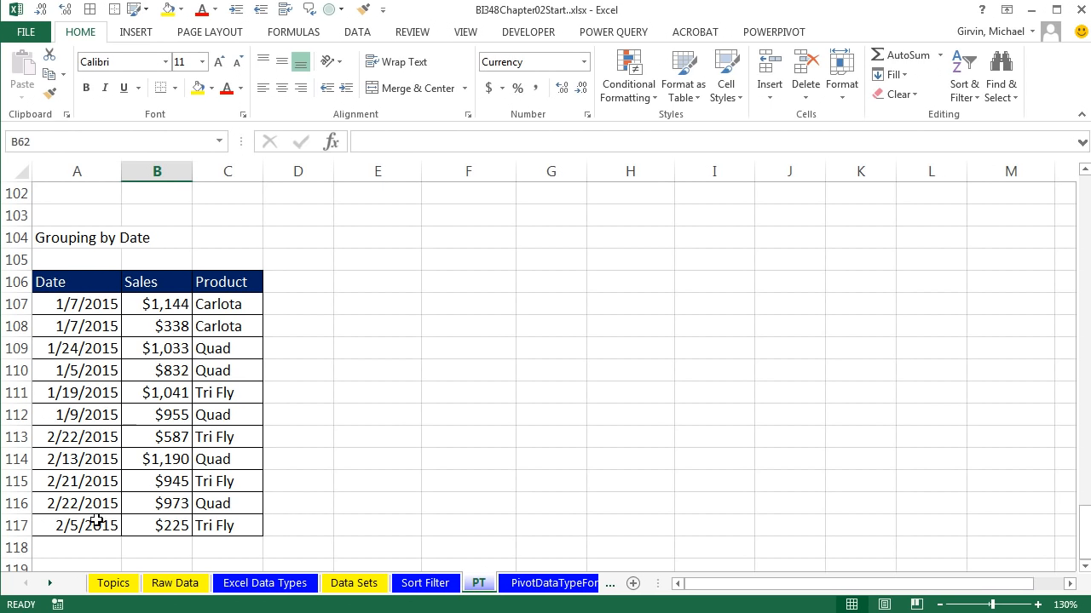
{"action": "left_click_drag", "start_coordinate": [69, 305], "coordinate": [88, 525]}
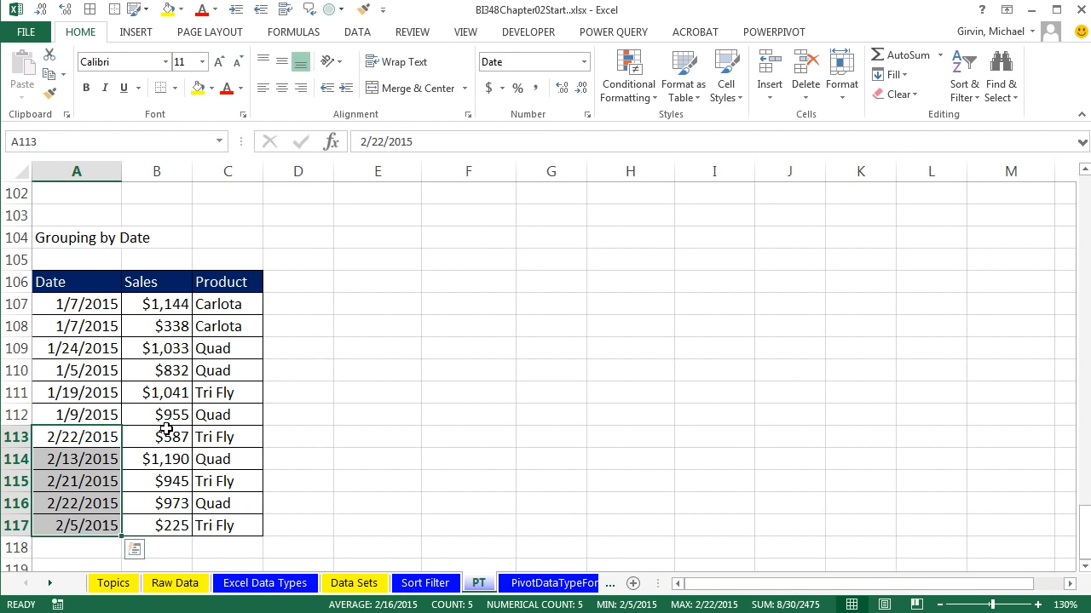
{"action": "left_click", "coordinate": [101, 349]}
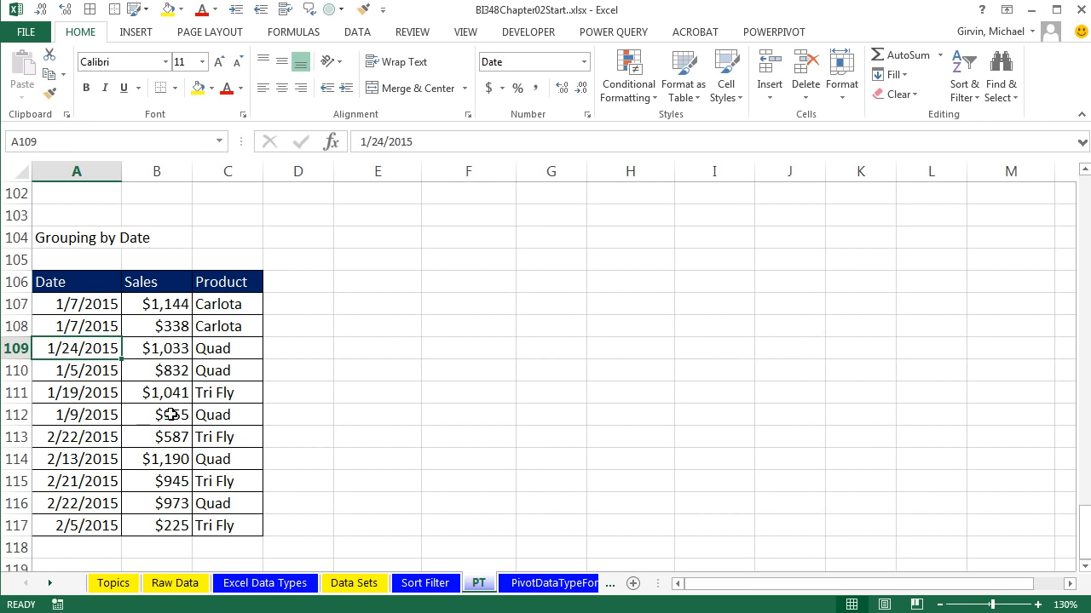
{"action": "key", "text": "alt"}
{"action": "key", "text": "n"}
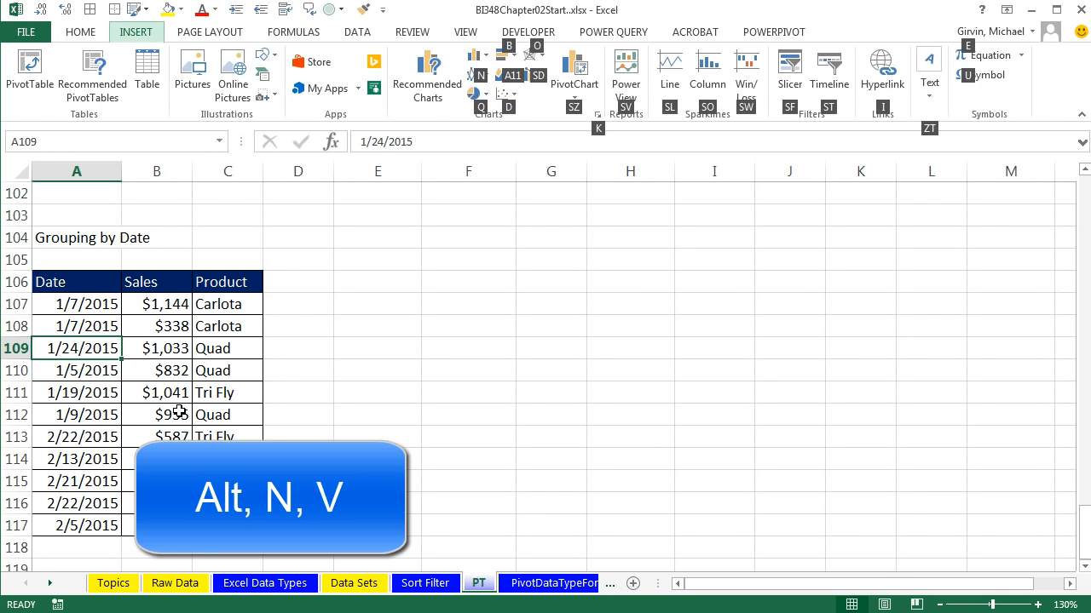
{"action": "key", "text": "v"}
{"action": "left_click", "coordinate": [679, 309]}
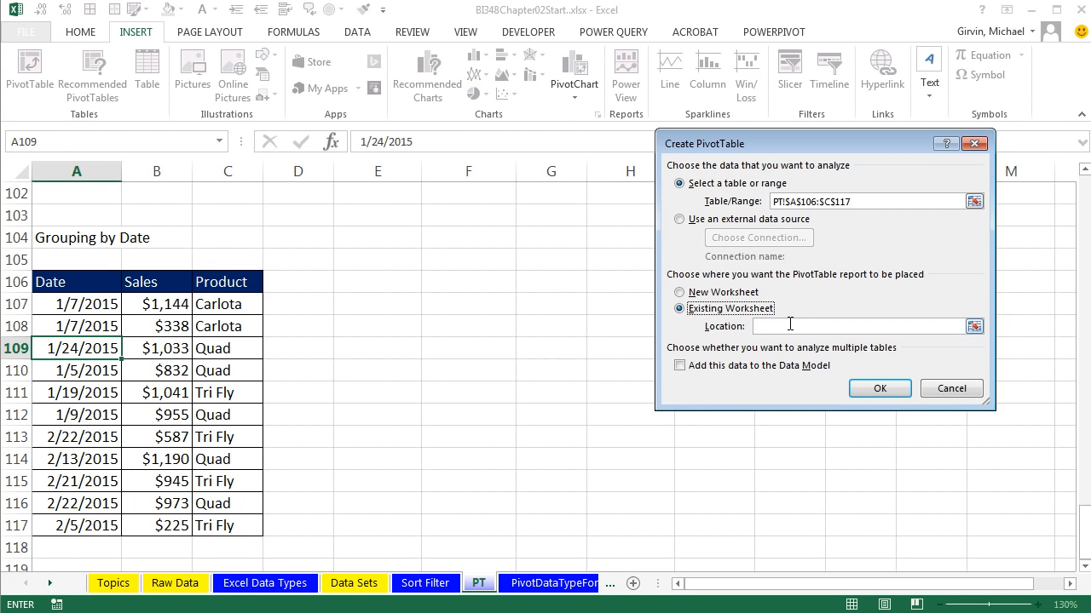
{"action": "left_click", "coordinate": [384, 292]}
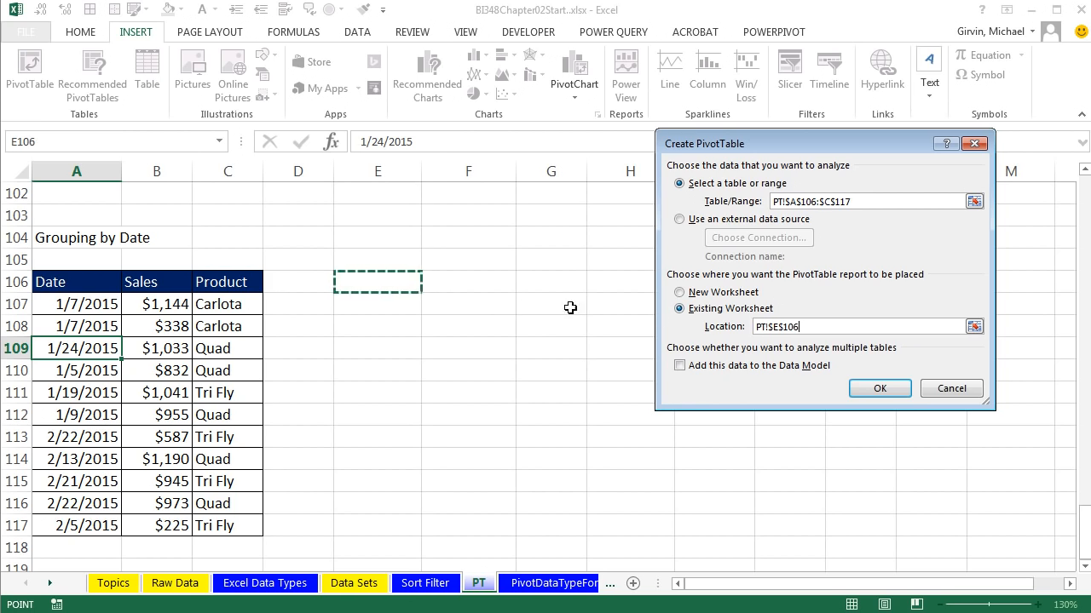
{"action": "left_click", "coordinate": [891, 392]}
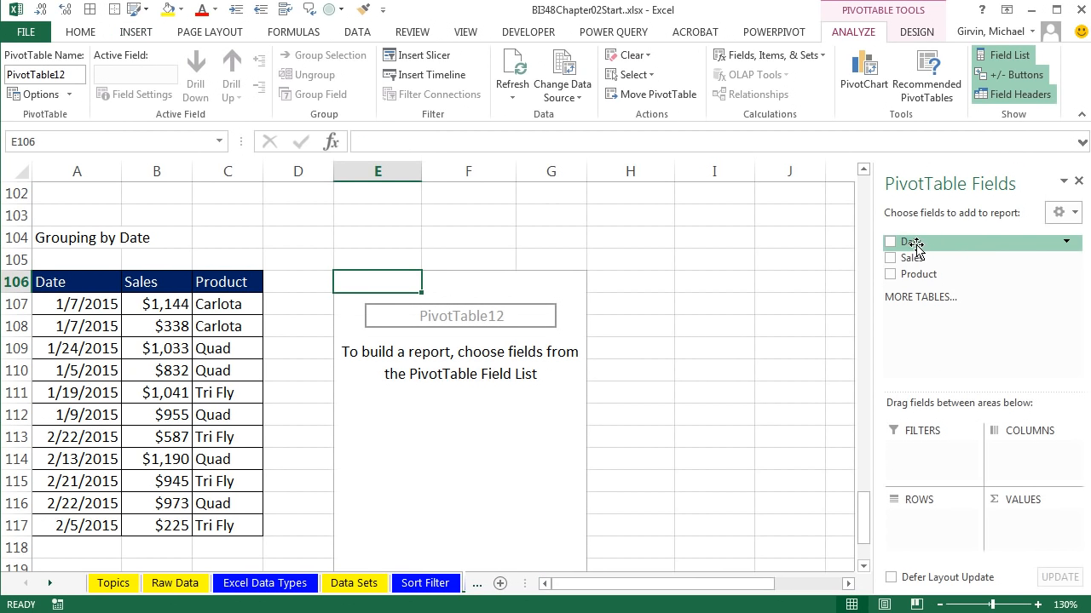
{"action": "left_click_drag", "start_coordinate": [904, 245], "coordinate": [916, 516]}
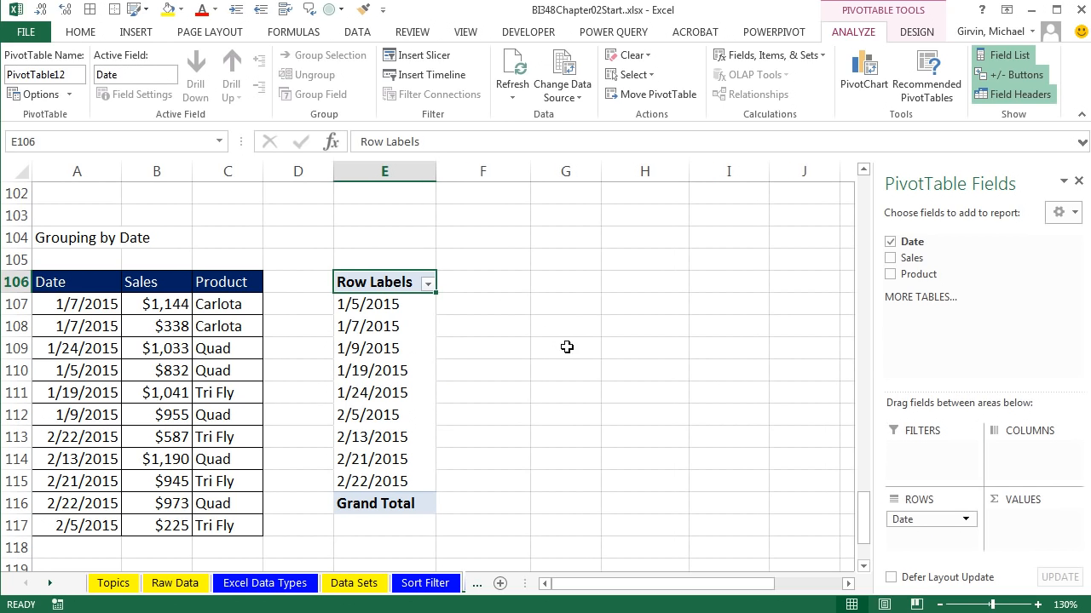
Group the Date row field of the PivotTable at E106 by Months and add Sales to the values area
{"action": "right_click", "coordinate": [362, 330]}
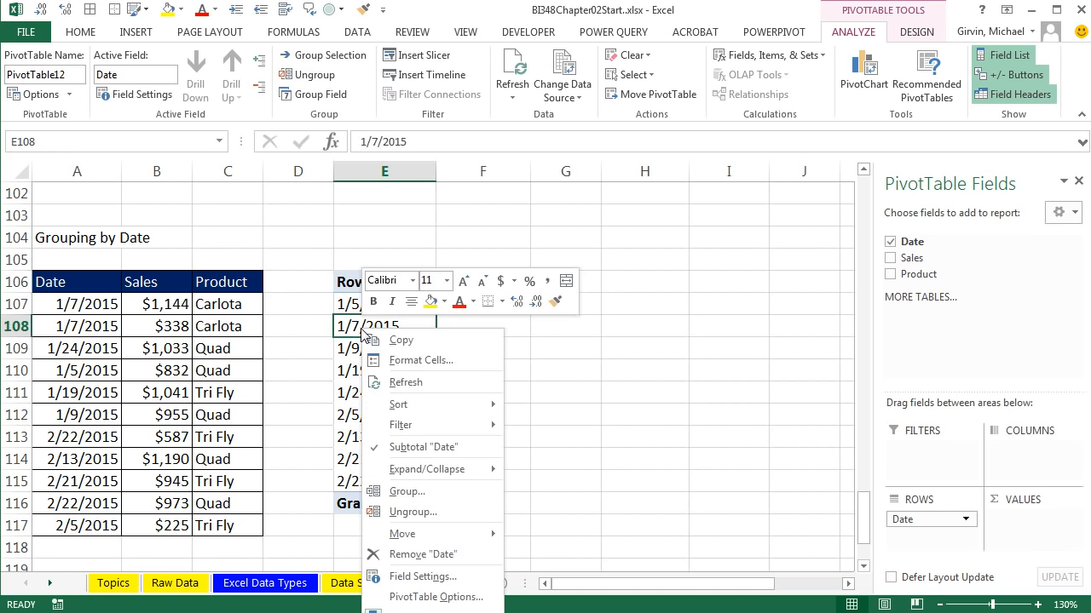
{"action": "left_click", "coordinate": [408, 491]}
{"action": "left_click_drag", "start_coordinate": [401, 376], "coordinate": [558, 242]}
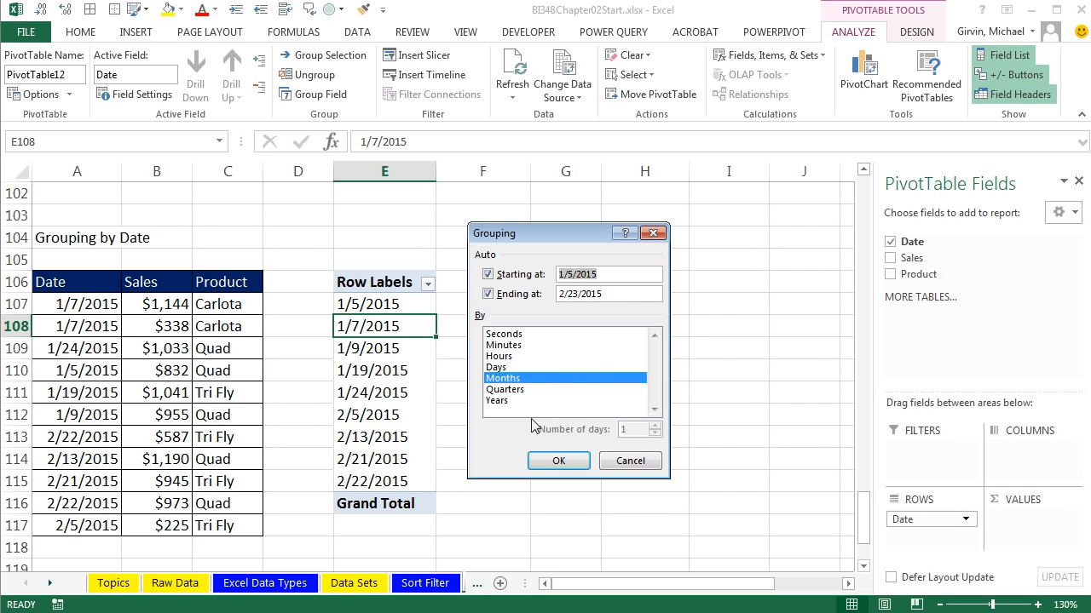
{"action": "left_click", "coordinate": [557, 461]}
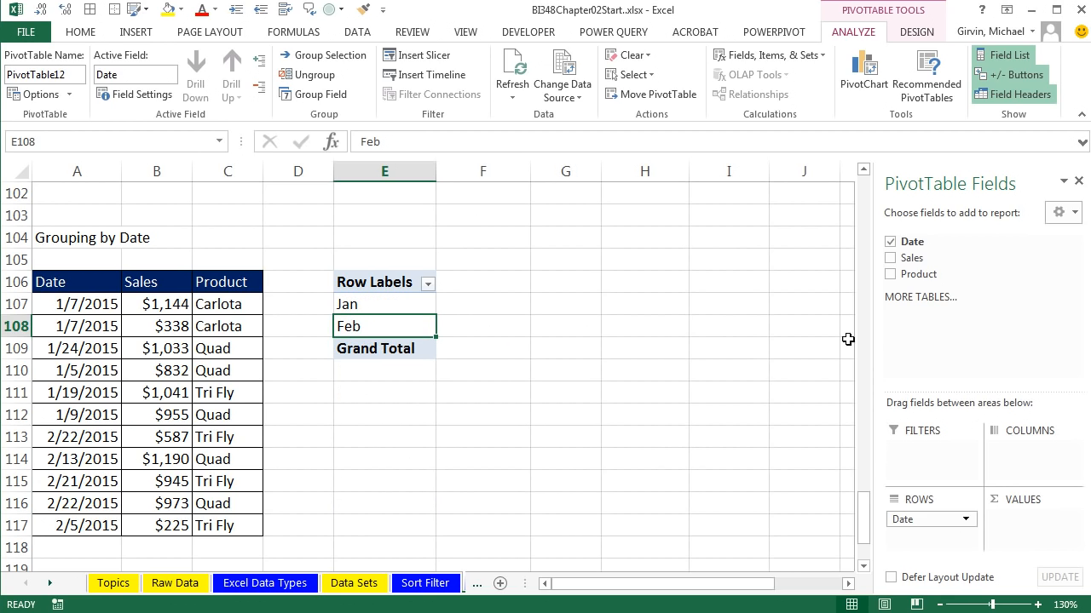
{"action": "left_click_drag", "start_coordinate": [909, 263], "coordinate": [1013, 523]}
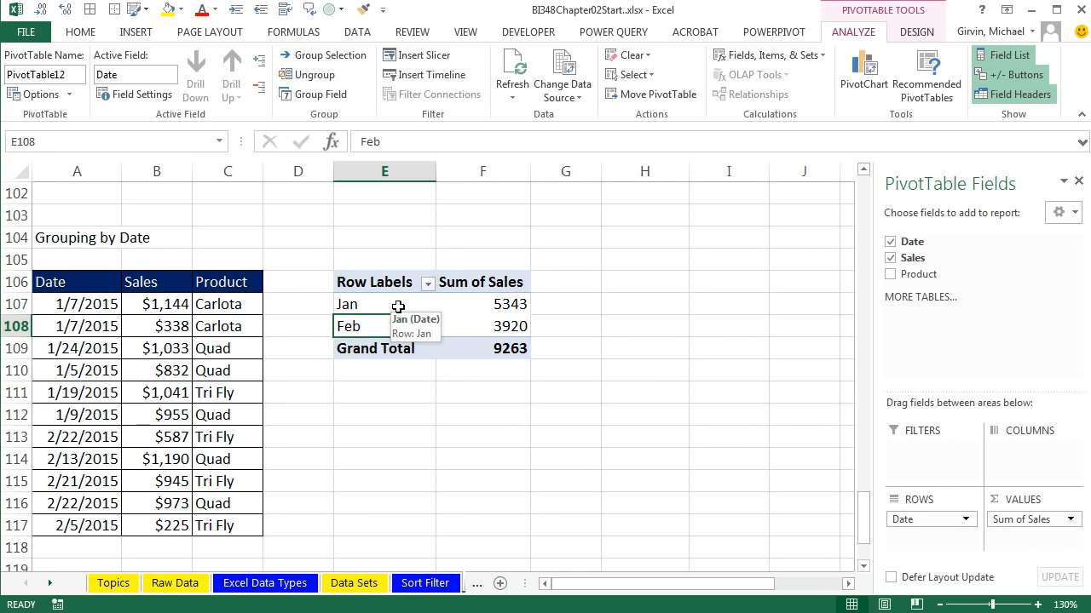
Change the PivotTable at E106 to Tabular Form and format its Sum of Sales values as Currency with 2 decimal places
{"action": "left_click", "coordinate": [915, 32]}
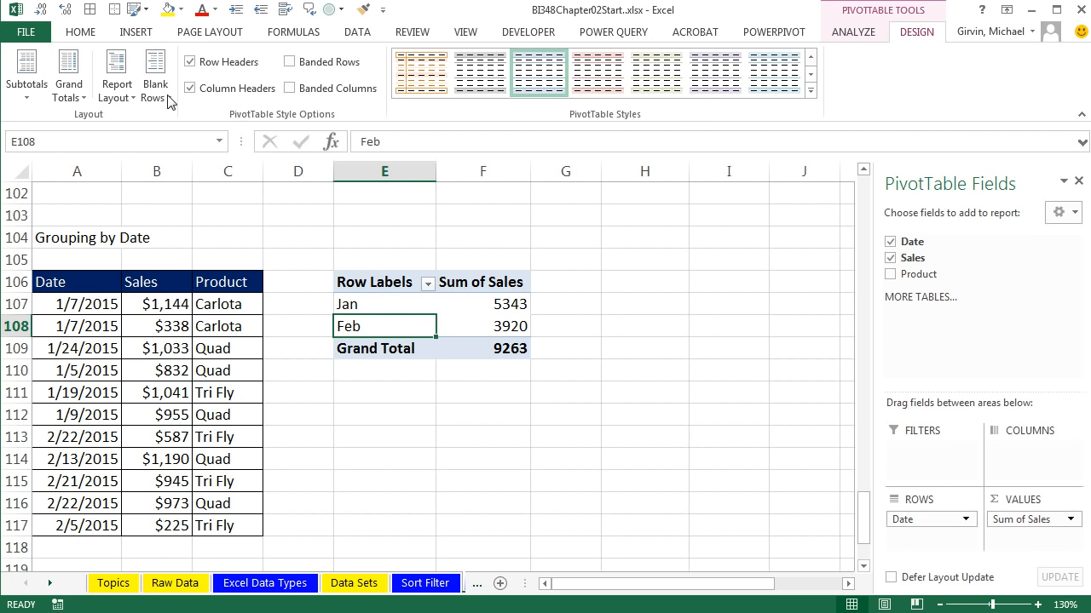
{"action": "left_click", "coordinate": [110, 100]}
{"action": "left_click", "coordinate": [163, 201]}
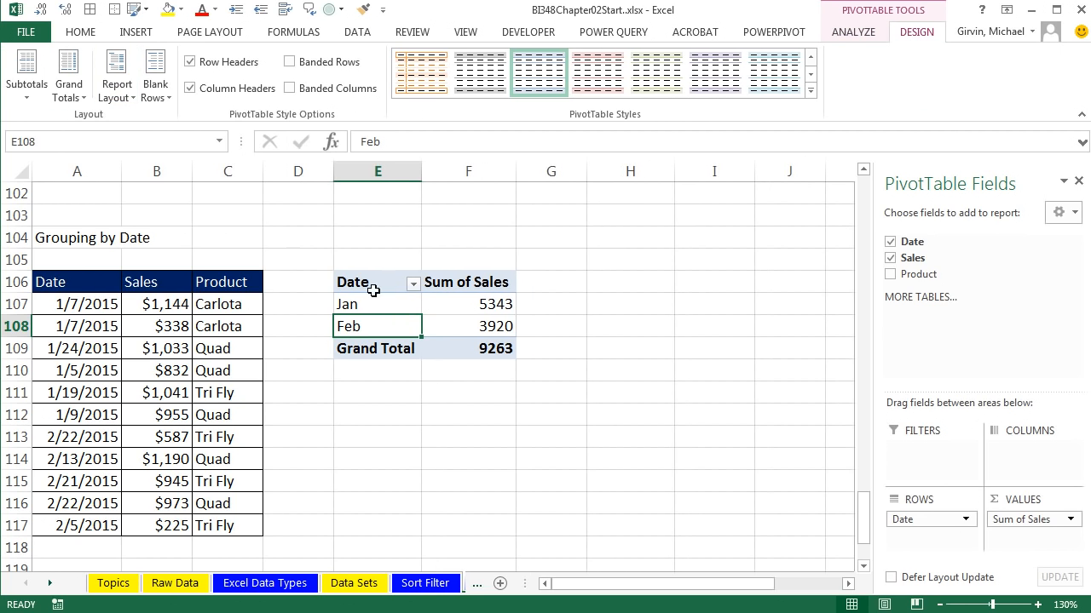
{"action": "right_click", "coordinate": [469, 300]}
{"action": "left_click", "coordinate": [546, 358]}
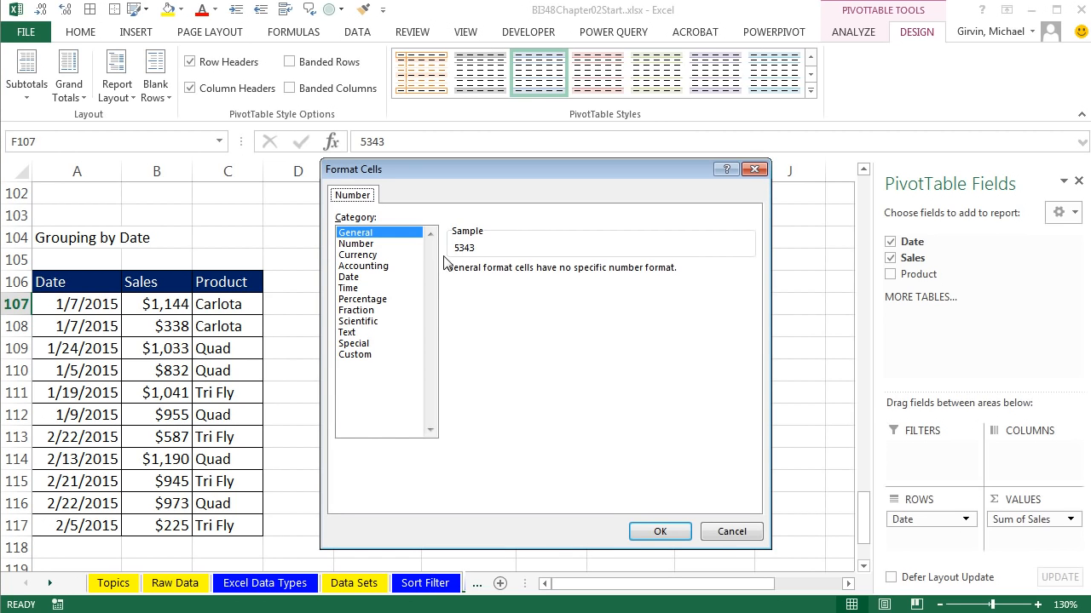
{"action": "left_click", "coordinate": [358, 255]}
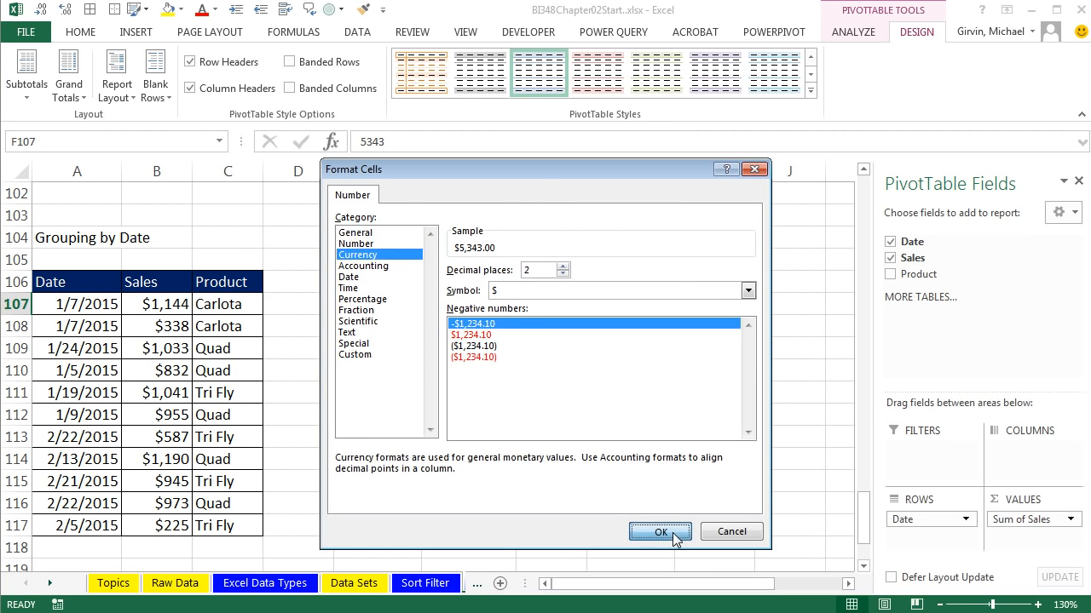
{"action": "left_click", "coordinate": [662, 531]}
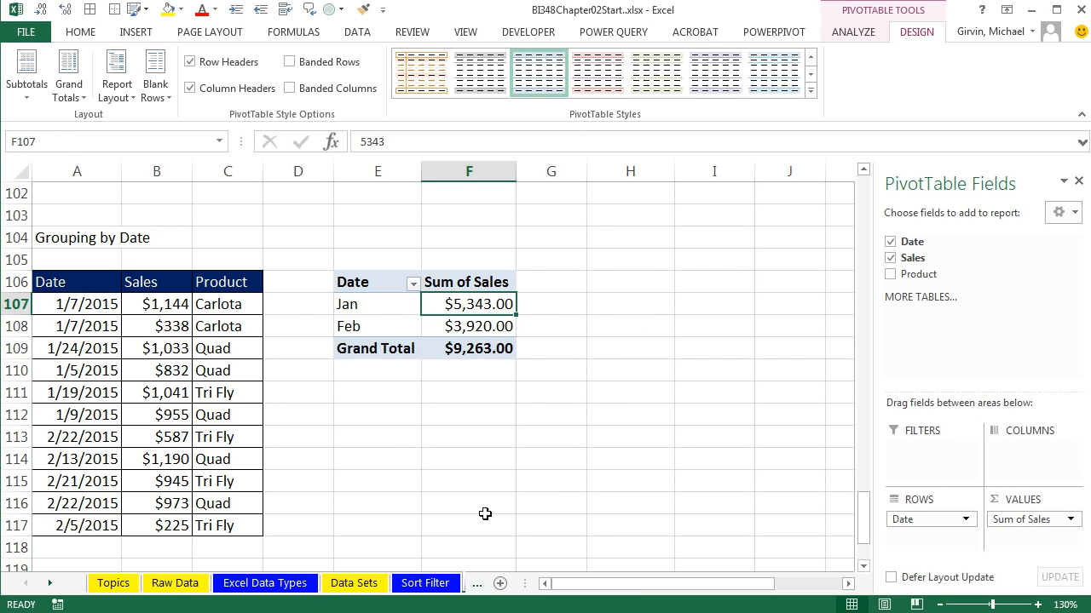
{"action": "left_click", "coordinate": [50, 582]}
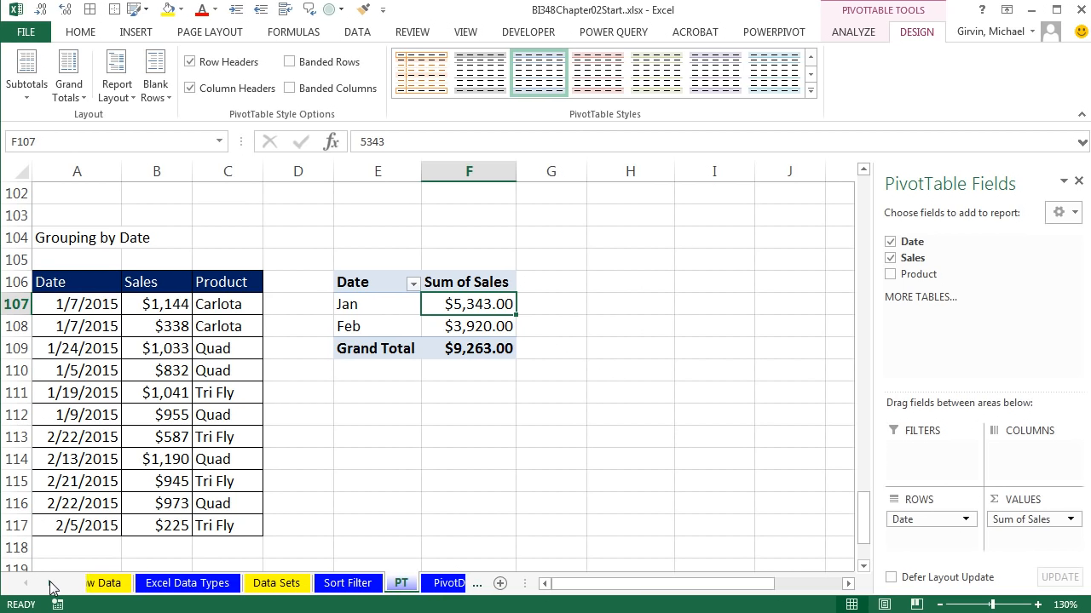
{"action": "left_click", "coordinate": [49, 583]}
{"action": "left_click", "coordinate": [49, 582]}
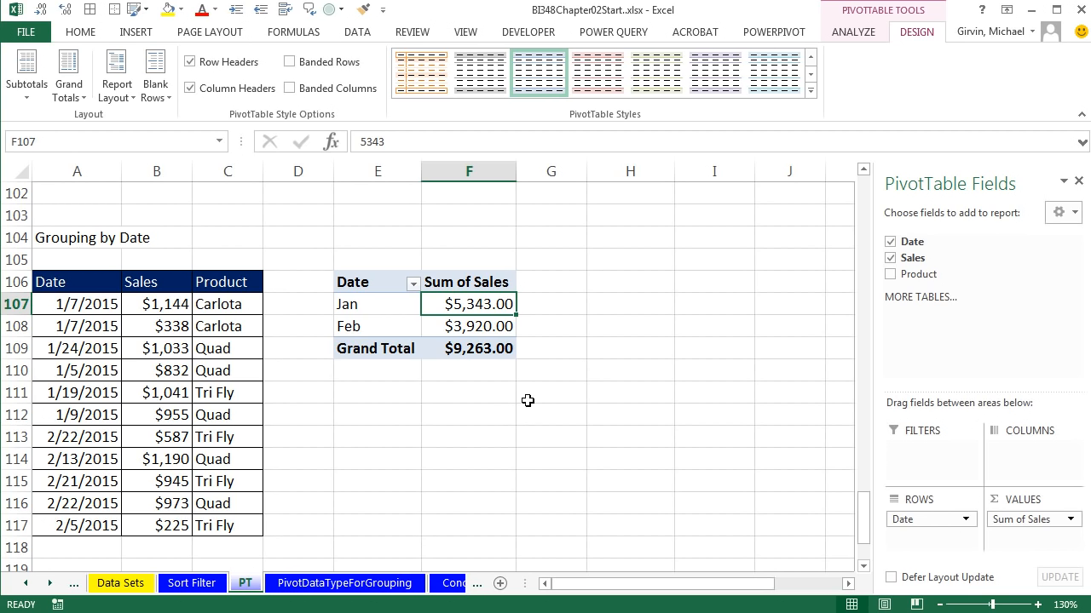
Try to create a PivotTable from the Inconsistent Data Type data A90:C101 at E90 on the existing sheet
{"action": "scroll", "coordinate": [357, 365], "scroll_direction": "up", "scroll_amount": 5}
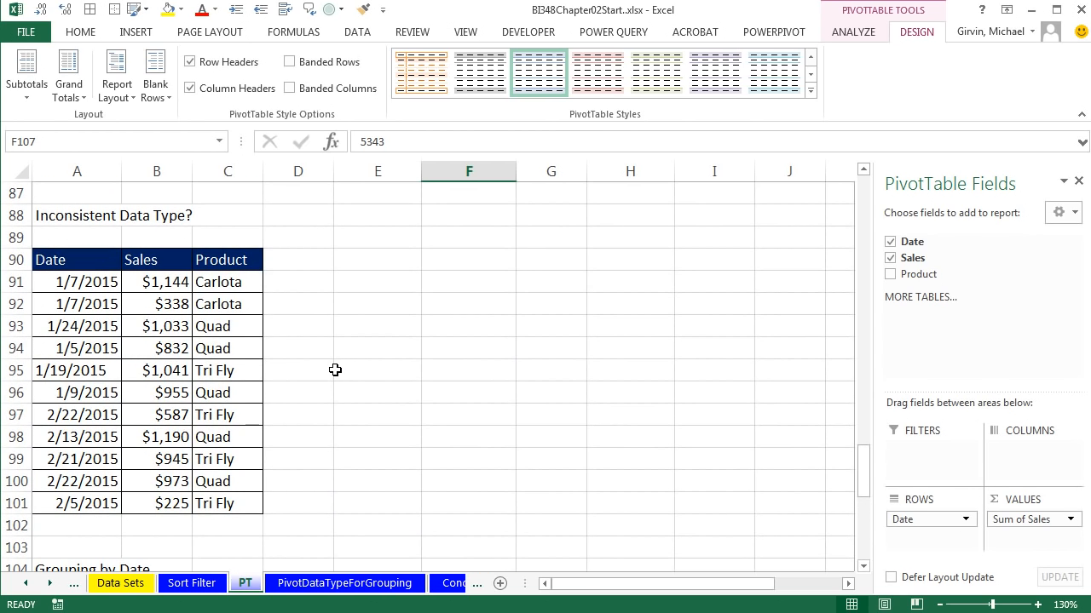
{"action": "left_click", "coordinate": [121, 312]}
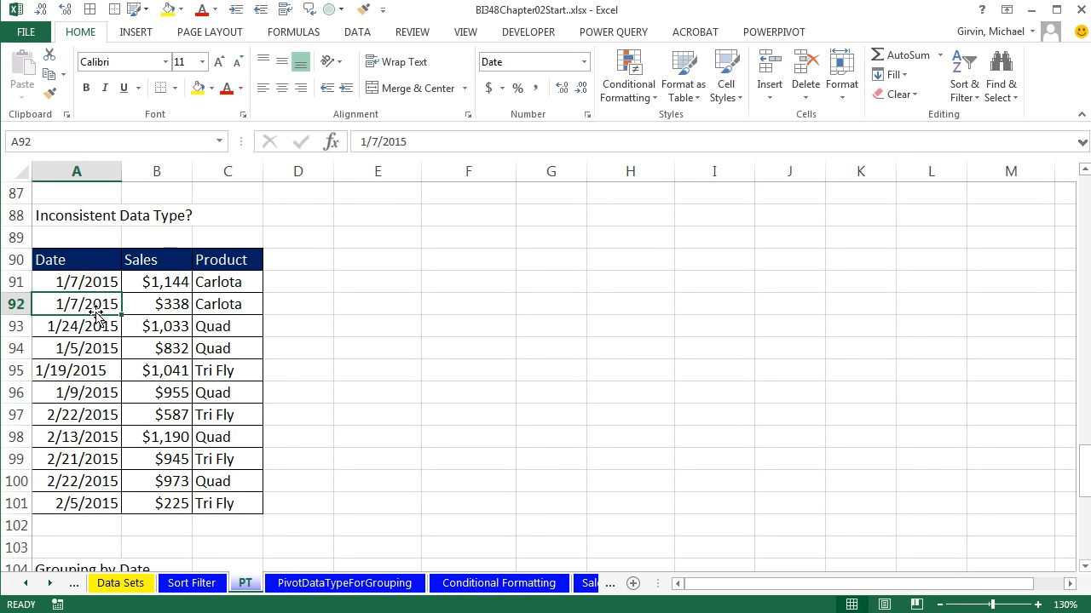
{"action": "key", "text": "alt"}
{"action": "key", "text": "n"}
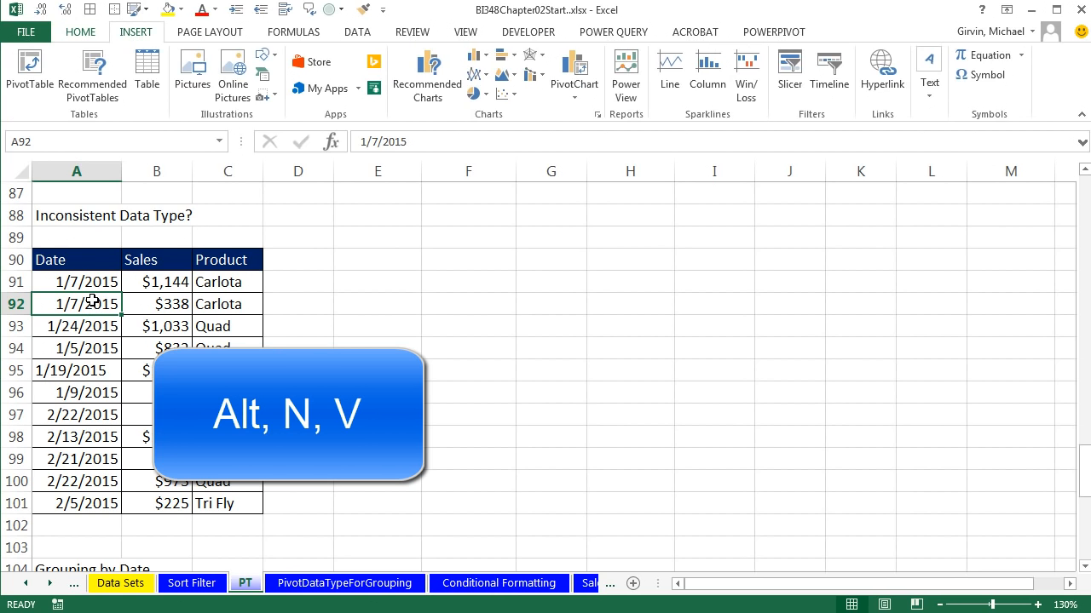
{"action": "key", "text": "v"}
{"action": "left_click", "coordinate": [679, 309]}
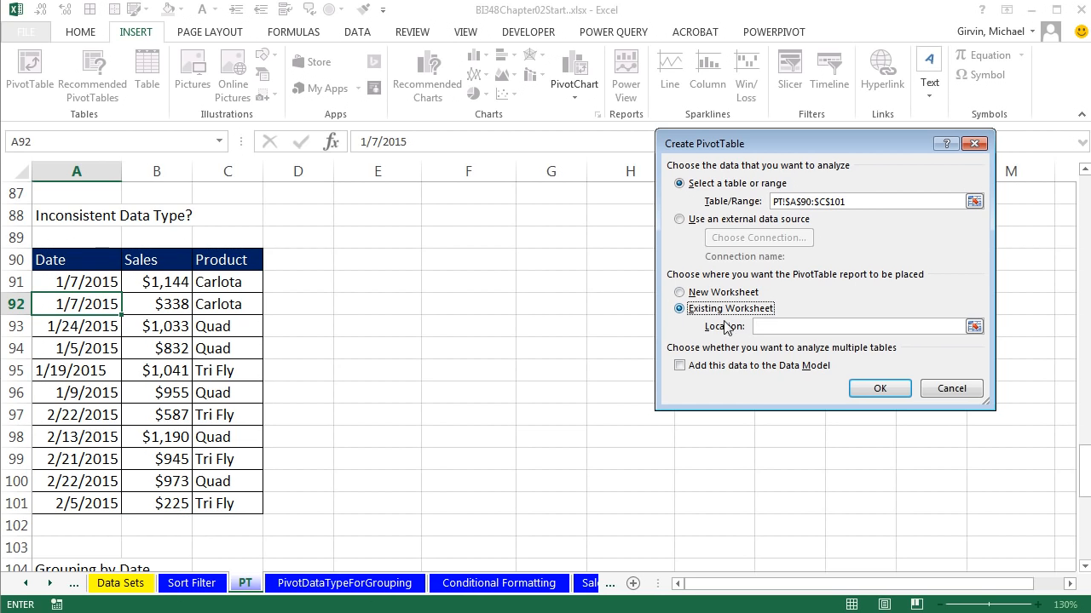
{"action": "left_click", "coordinate": [779, 326]}
{"action": "left_click", "coordinate": [358, 256]}
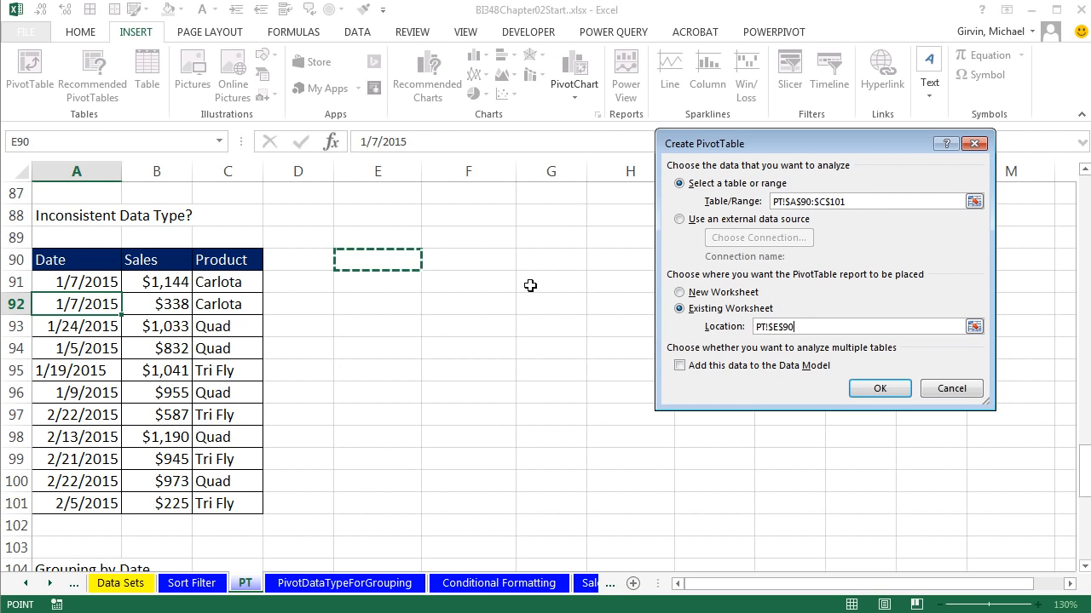
{"action": "left_click", "coordinate": [899, 388]}
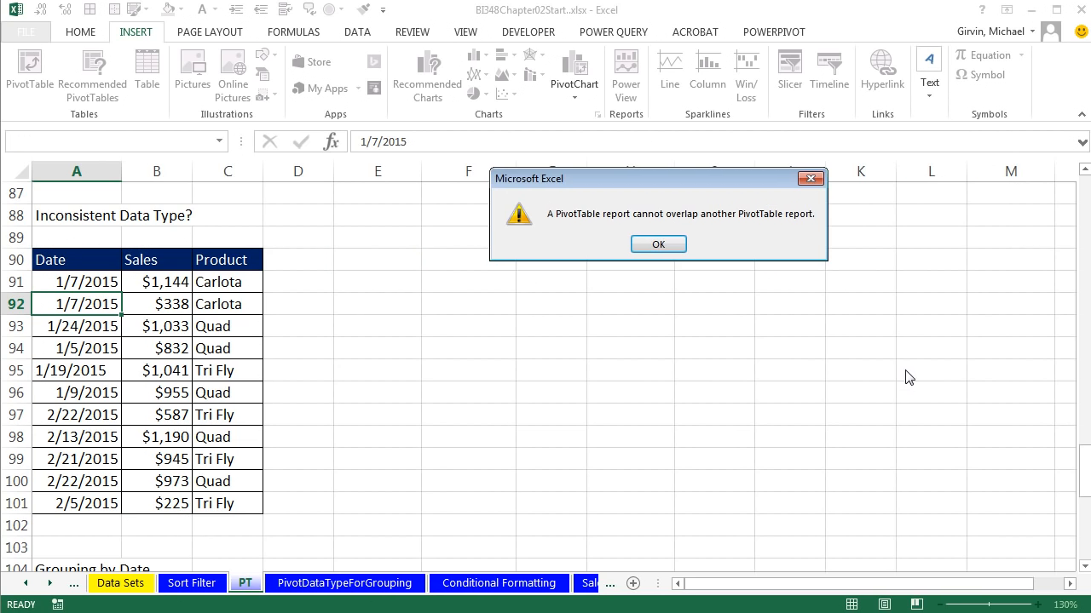
{"action": "left_click", "coordinate": [658, 246]}
Create a PivotTable from the Inconsistent Data Type data A90:C101 at H91 on the existing sheet, with Date as the row field
{"action": "scroll", "coordinate": [469, 389], "scroll_direction": "down", "scroll_amount": 4}
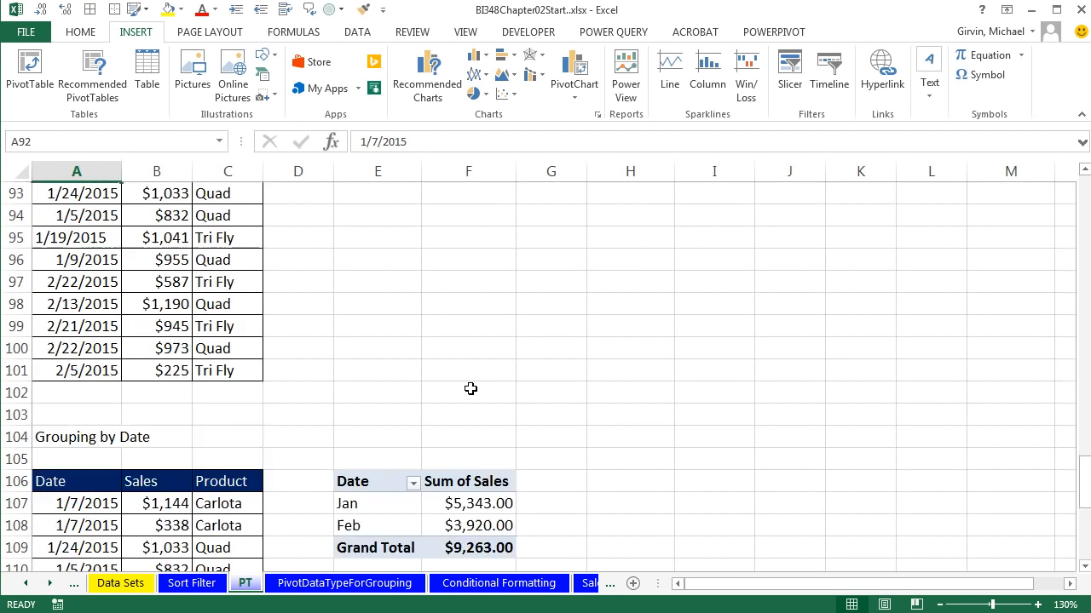
{"action": "scroll", "coordinate": [470, 389], "scroll_direction": "up", "scroll_amount": 1}
{"action": "scroll", "coordinate": [471, 389], "scroll_direction": "up", "scroll_amount": 2}
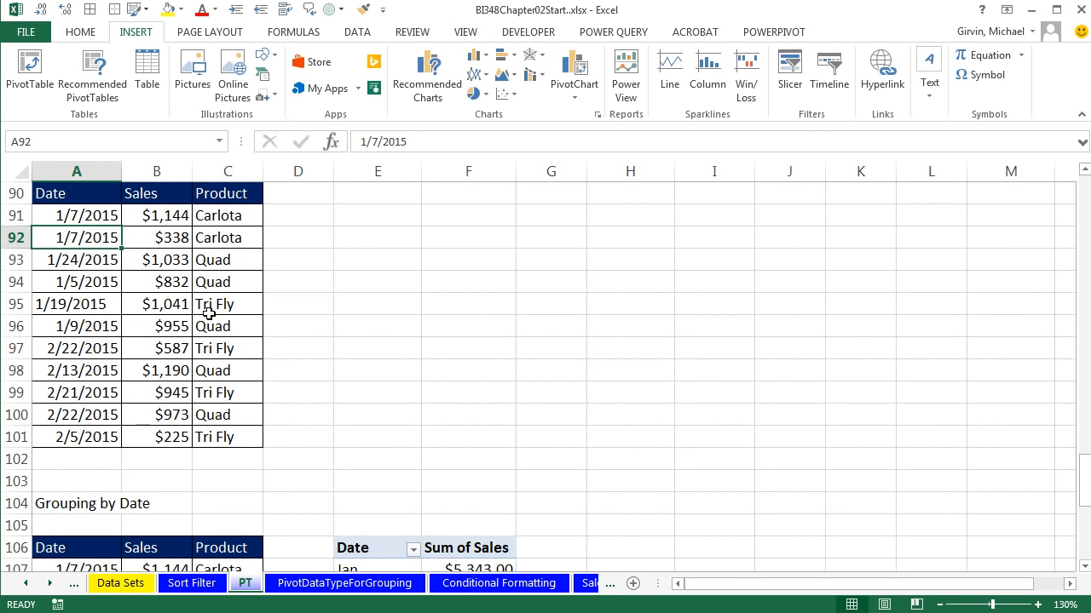
{"action": "key", "text": "alt"}
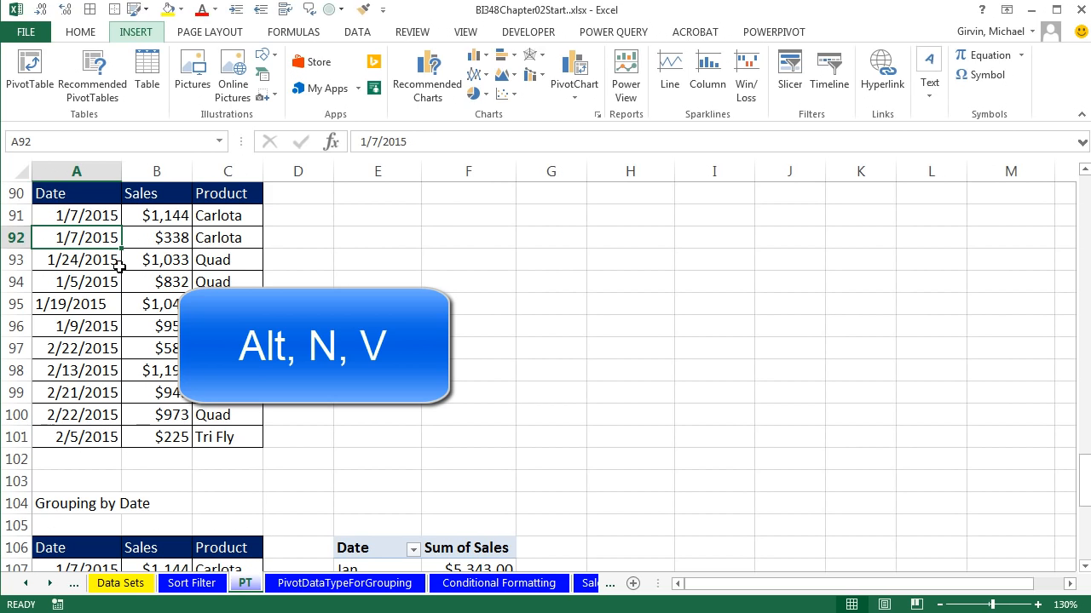
{"action": "key", "text": "n"}
{"action": "key", "text": "v"}
{"action": "left_click", "coordinate": [683, 311]}
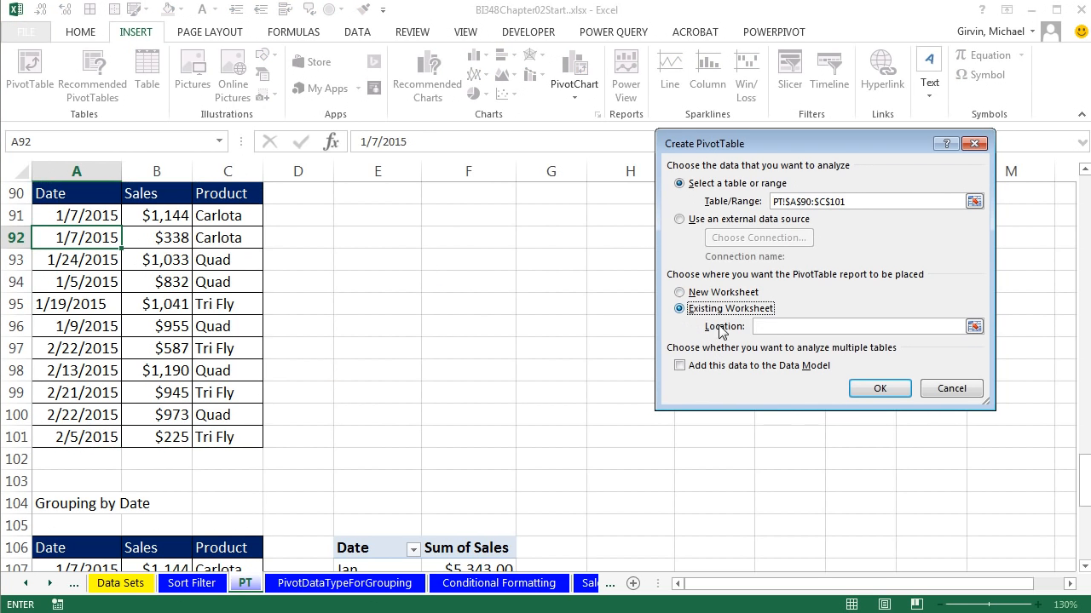
{"action": "scroll", "coordinate": [636, 406], "scroll_direction": "up", "scroll_amount": 1}
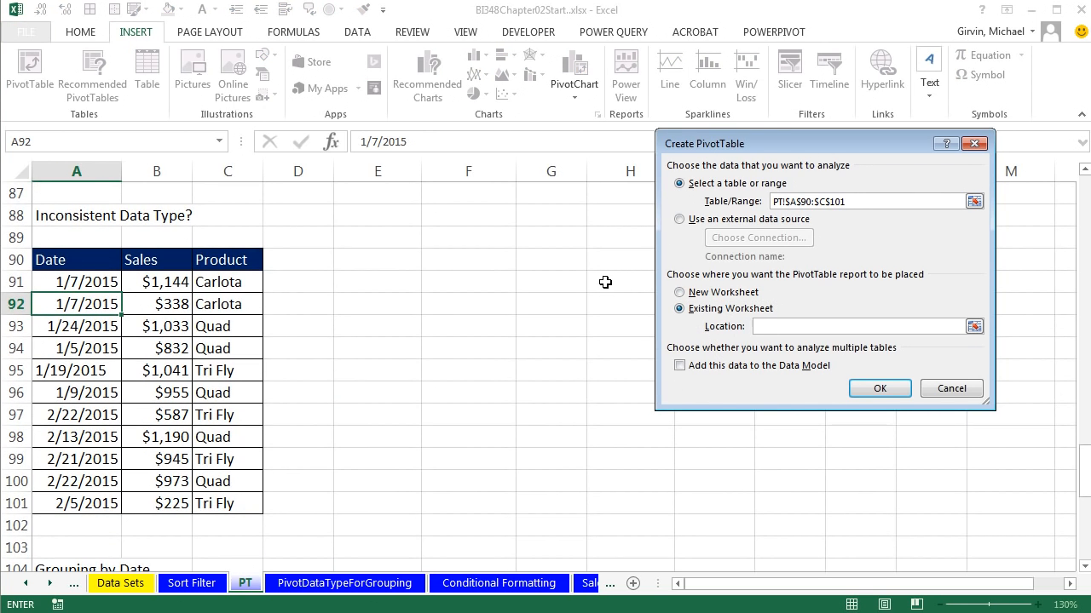
{"action": "left_click", "coordinate": [607, 282]}
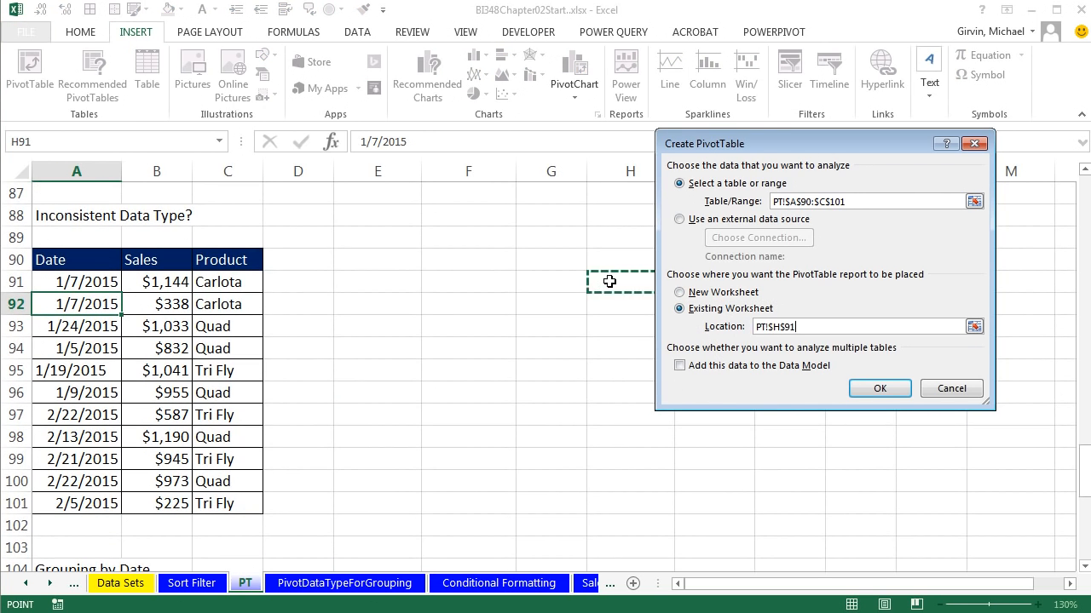
{"action": "left_click", "coordinate": [879, 389]}
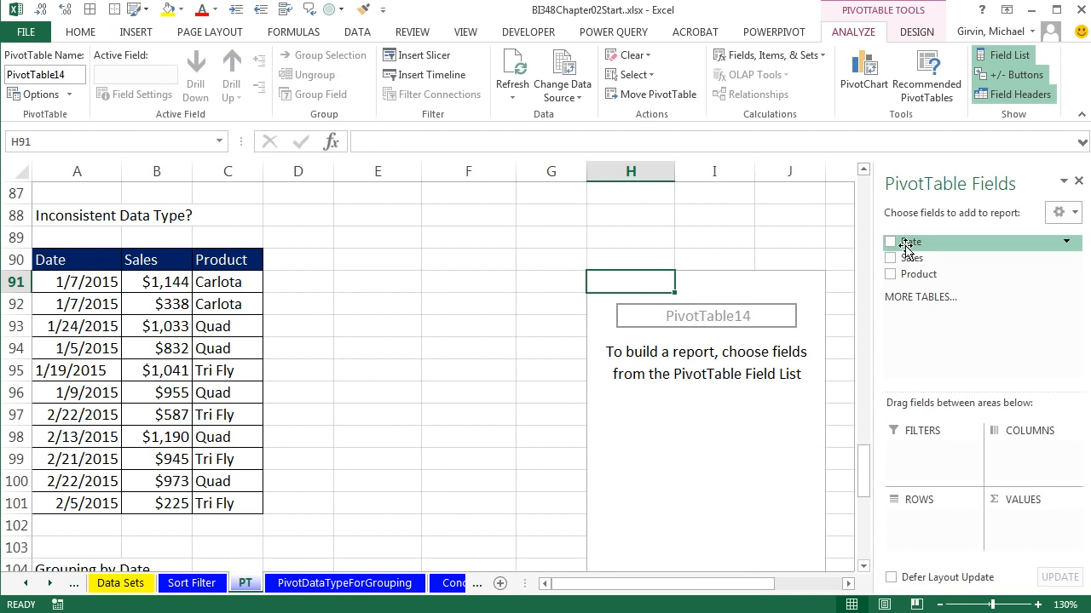
{"action": "left_click_drag", "start_coordinate": [906, 248], "coordinate": [937, 533]}
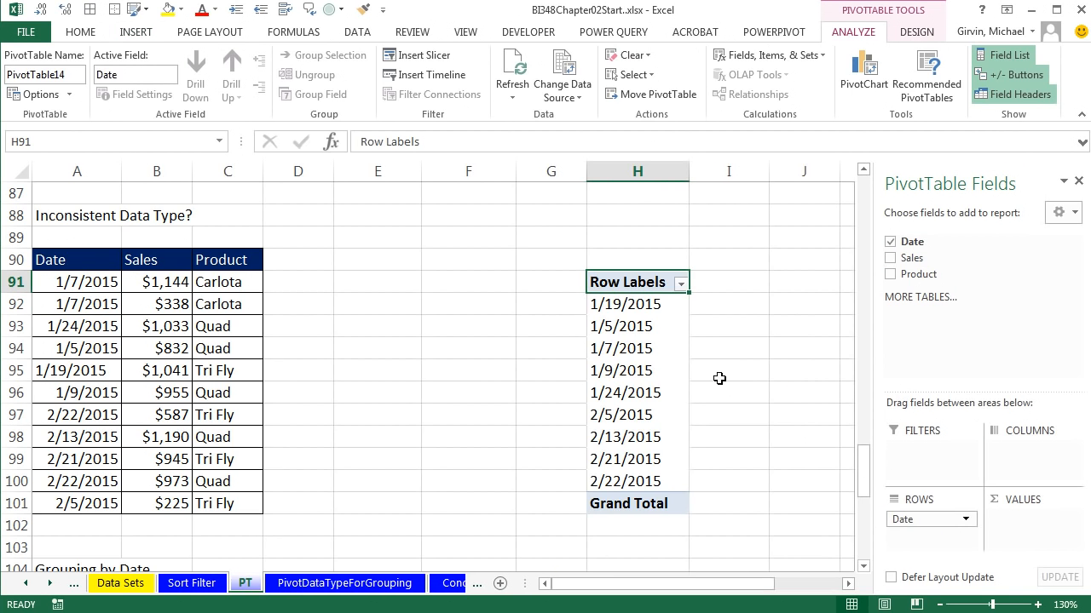
Try to group the Date row field of the PivotTable at H91
{"action": "right_click", "coordinate": [624, 326]}
{"action": "key", "text": "Escape"}
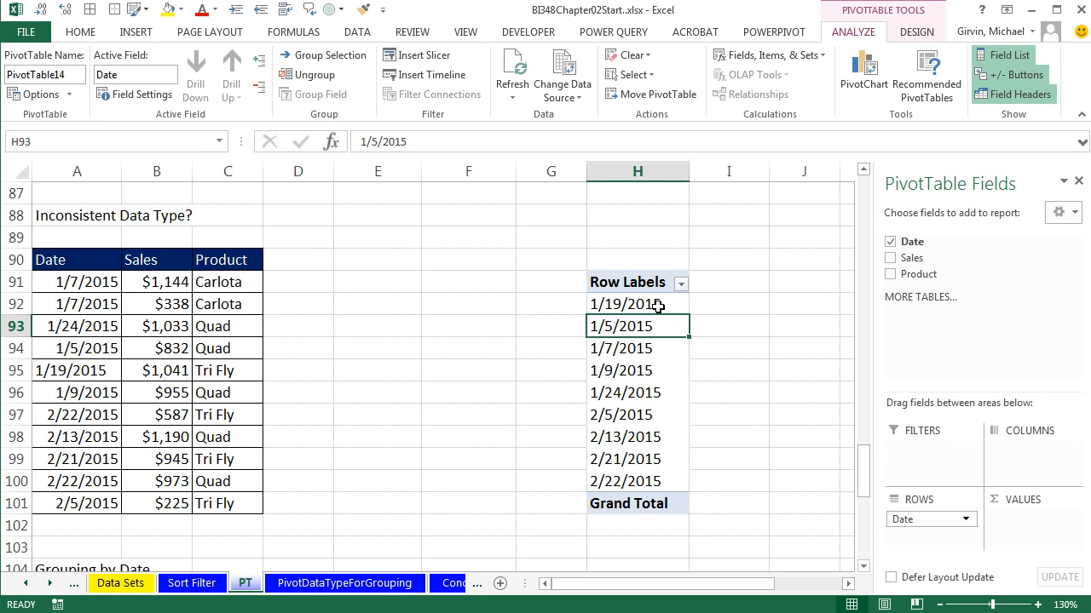
{"action": "right_click", "coordinate": [604, 326]}
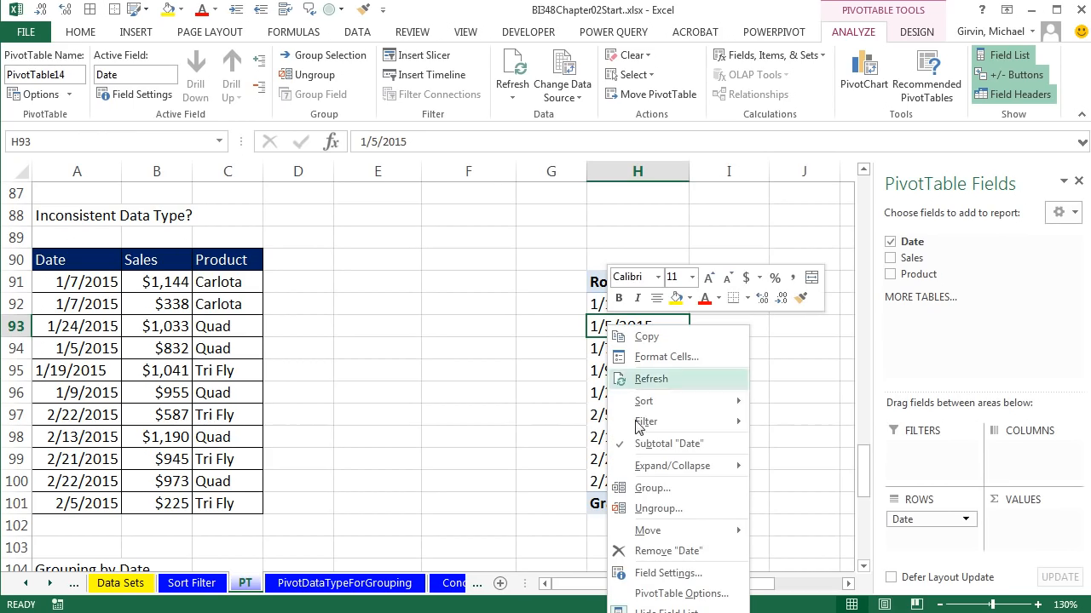
{"action": "left_click", "coordinate": [652, 487]}
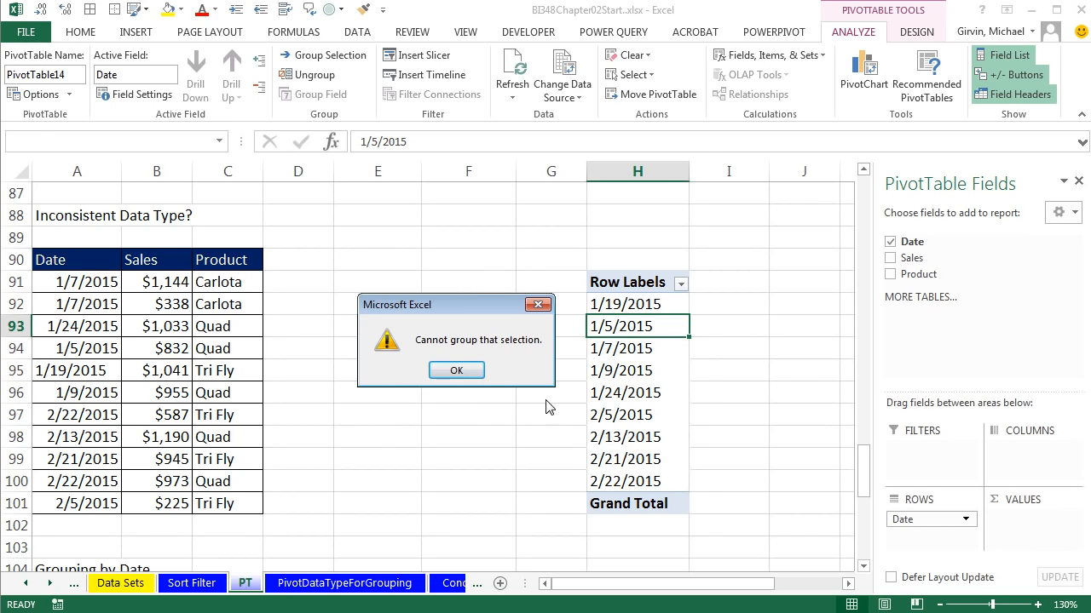
{"action": "left_click", "coordinate": [483, 377]}
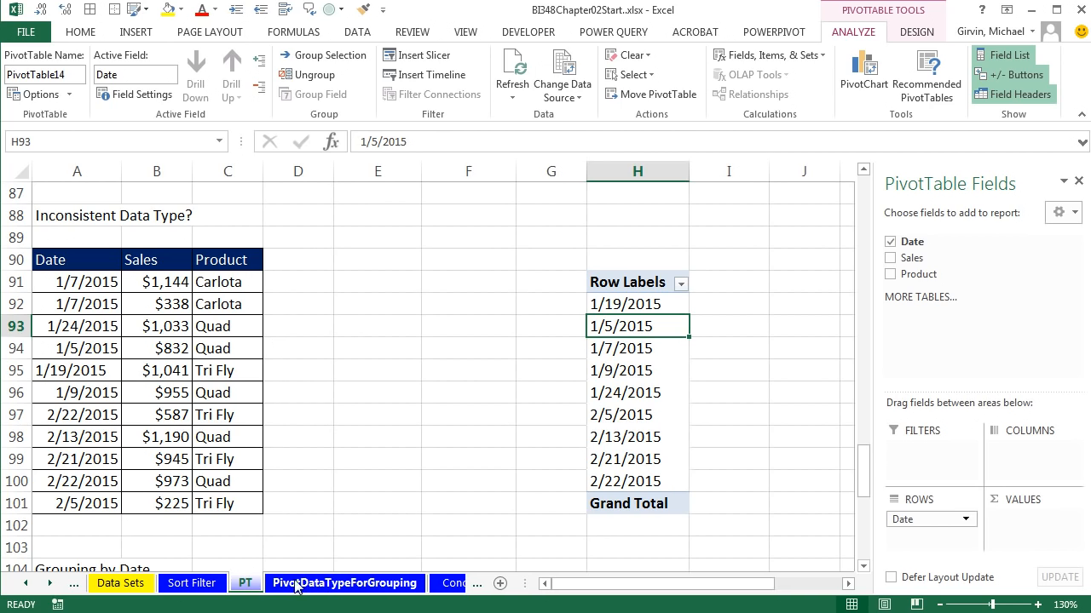
Go to the PivotDataTypeForGrouping sheet and examine the Age whole numbers and the Sale Amount decimal values
{"action": "left_click", "coordinate": [350, 588]}
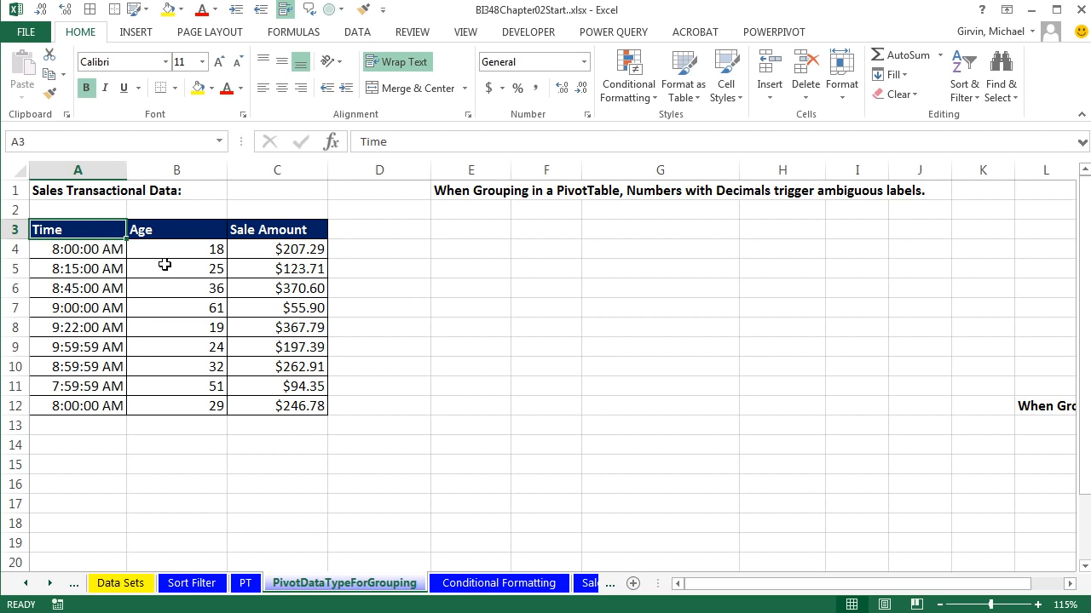
{"action": "left_click", "coordinate": [172, 229]}
{"action": "left_click", "coordinate": [256, 229]}
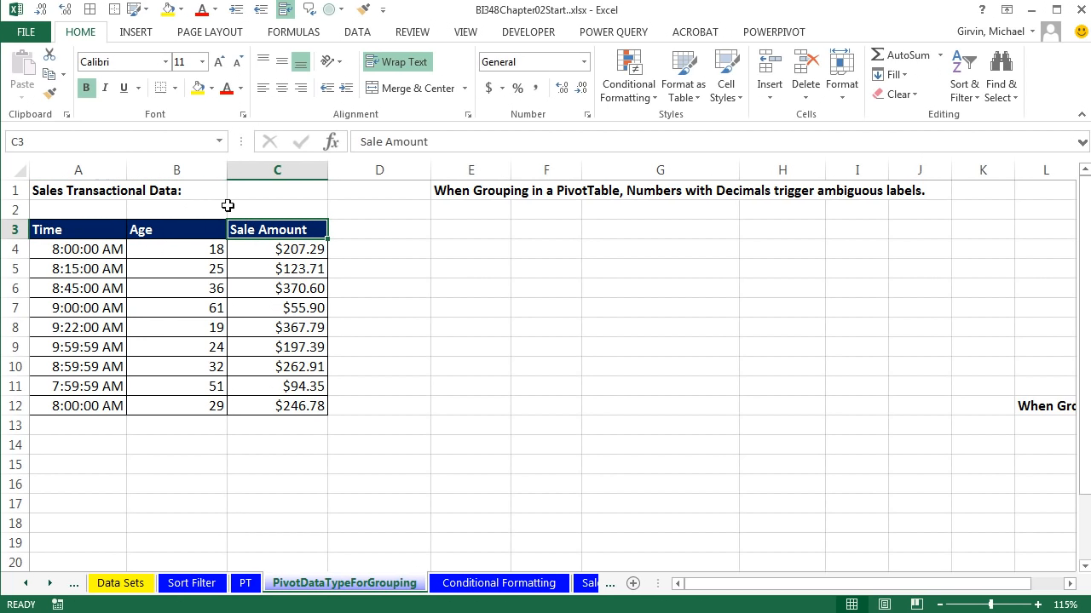
{"action": "left_click_drag", "start_coordinate": [202, 247], "coordinate": [203, 407]}
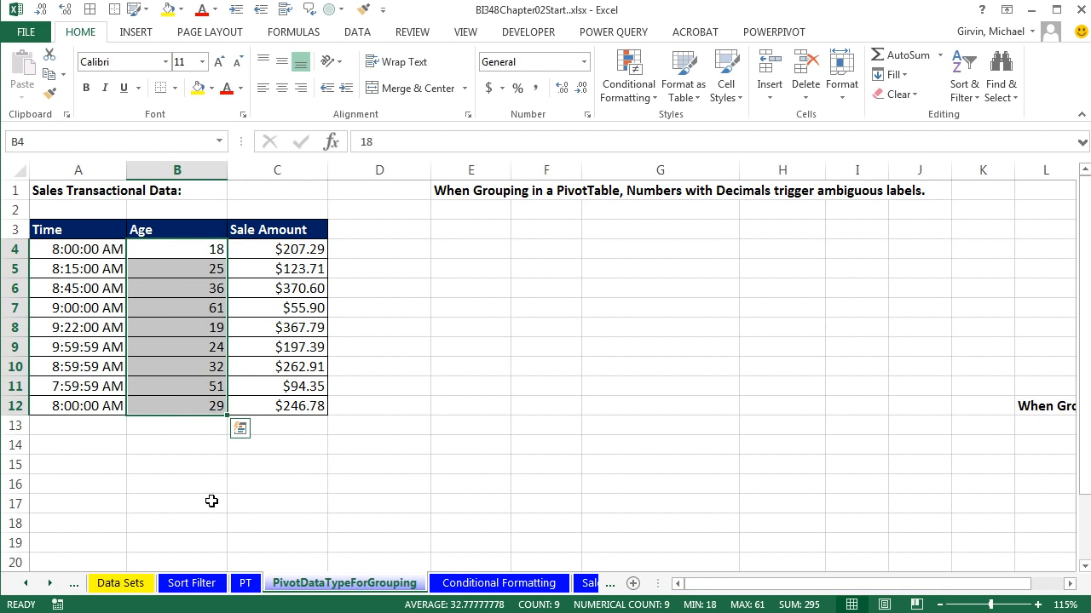
{"action": "left_click", "coordinate": [202, 250]}
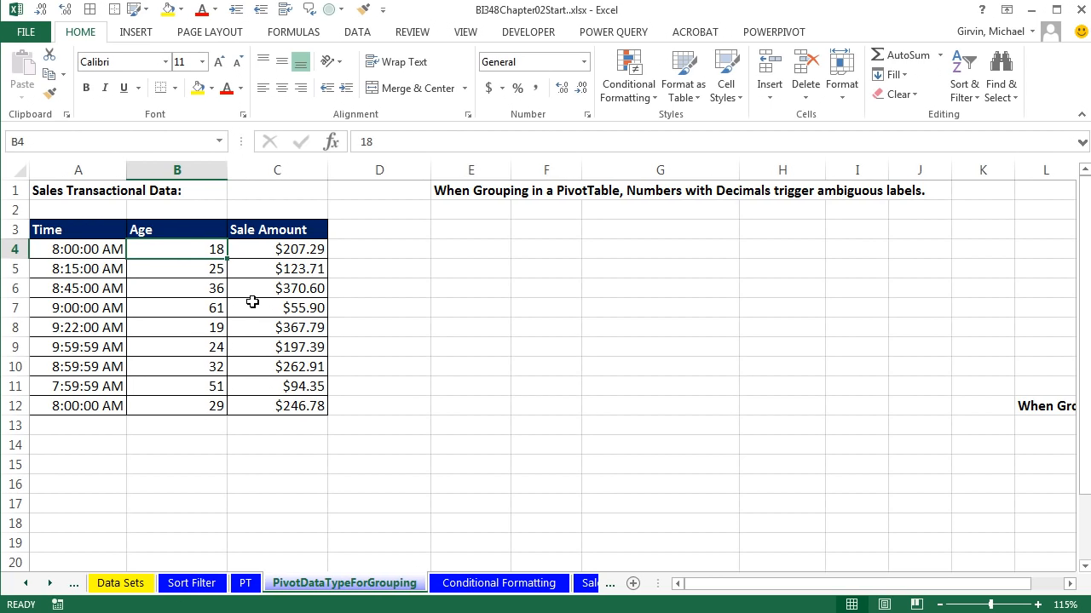
{"action": "left_click", "coordinate": [281, 248]}
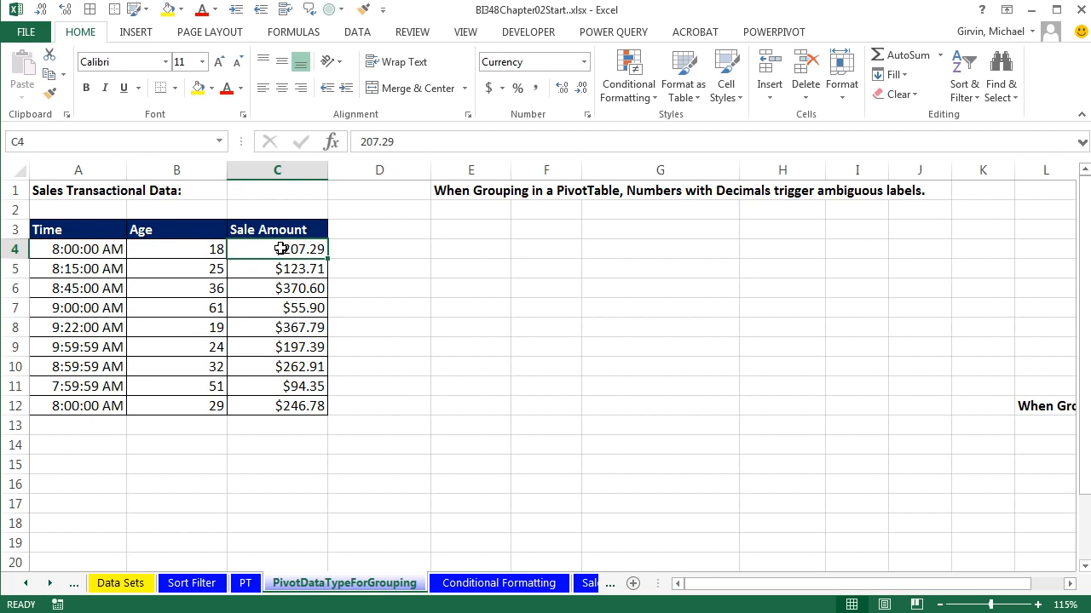
{"action": "left_click", "coordinate": [186, 250]}
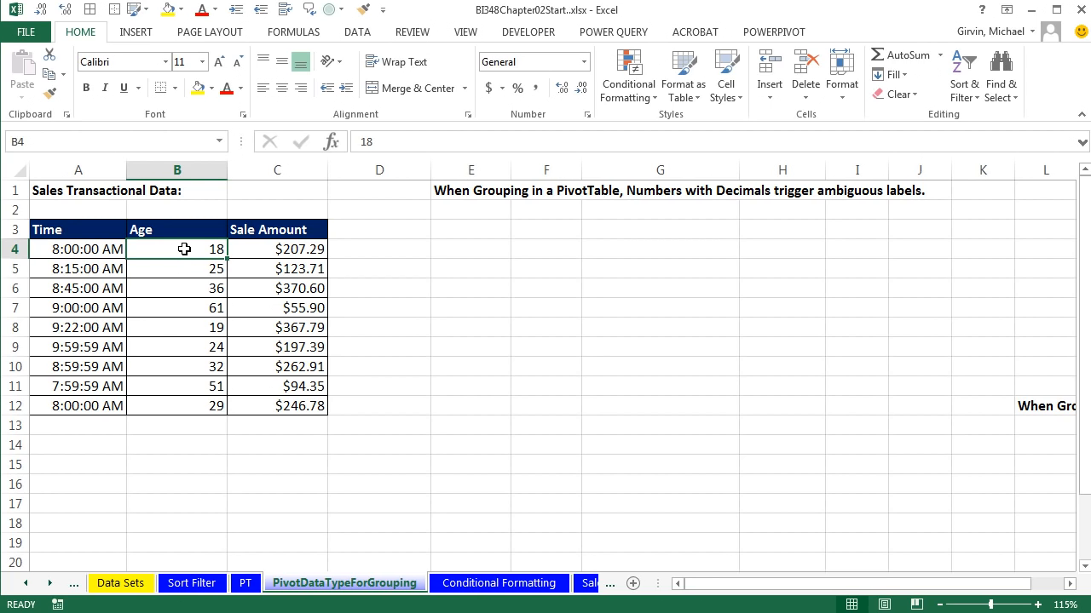
Create a PivotTable from the sales data A3:C12 at E3 on the existing sheet, with Sale Amount as the row field
{"action": "left_click", "coordinate": [269, 256]}
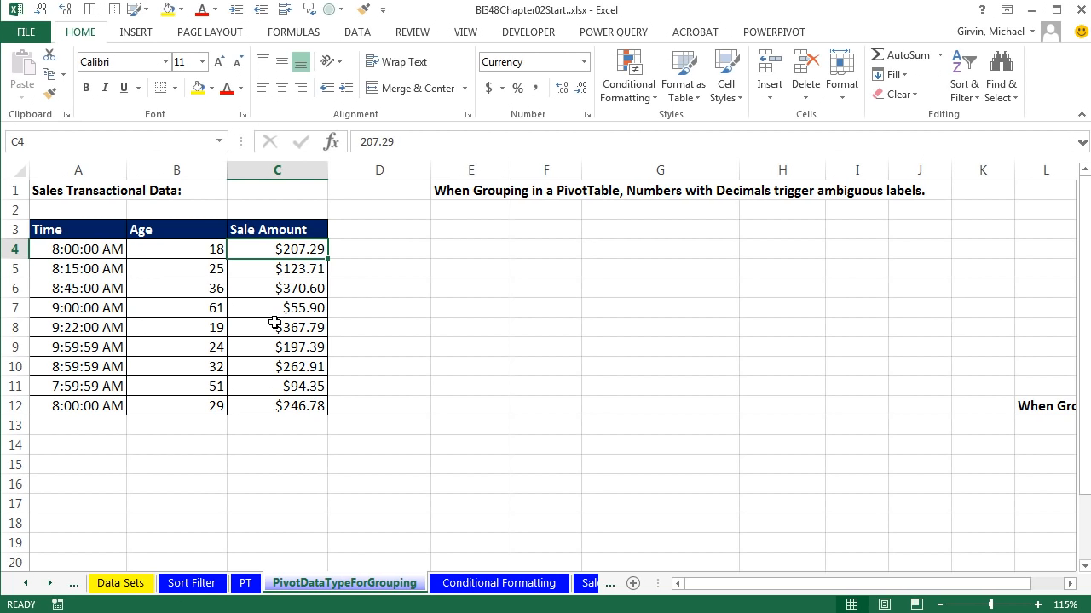
{"action": "key", "text": "alt"}
{"action": "key", "text": "n"}
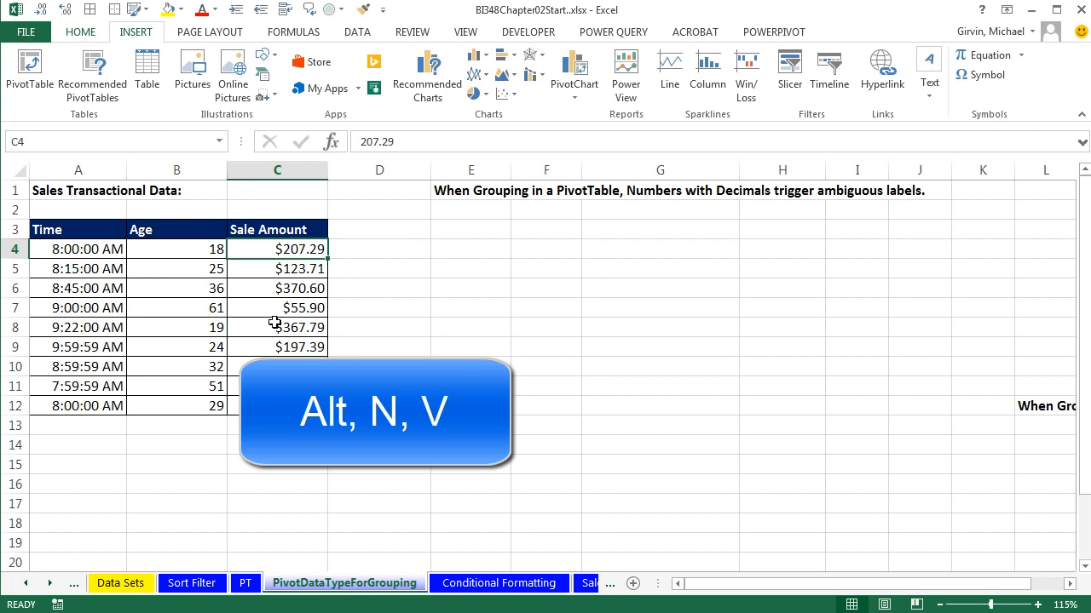
{"action": "key", "text": "v"}
{"action": "left_click", "coordinate": [679, 308]}
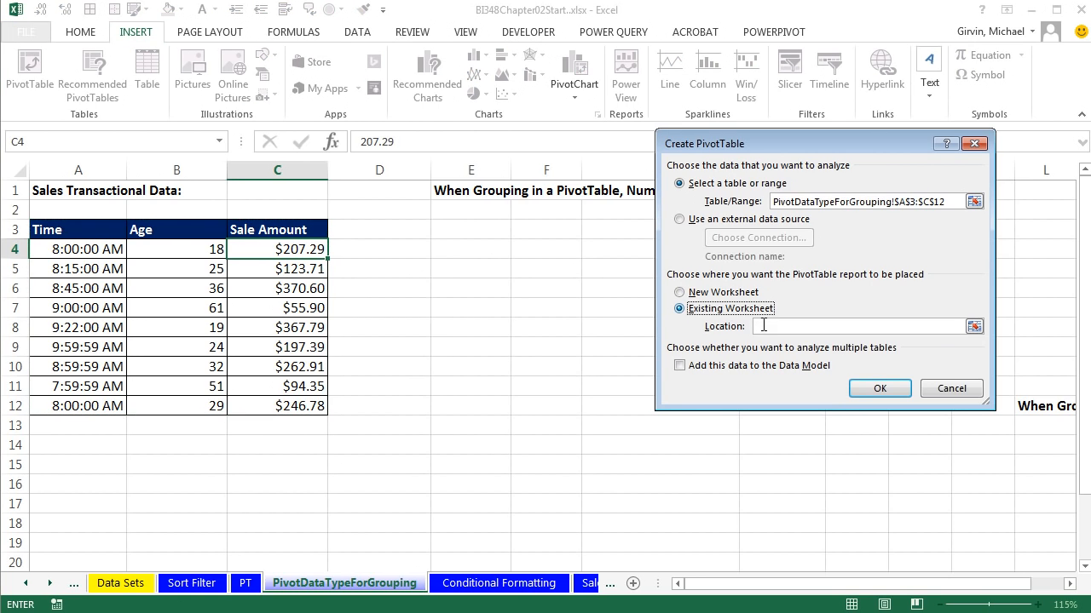
{"action": "left_click", "coordinate": [452, 232]}
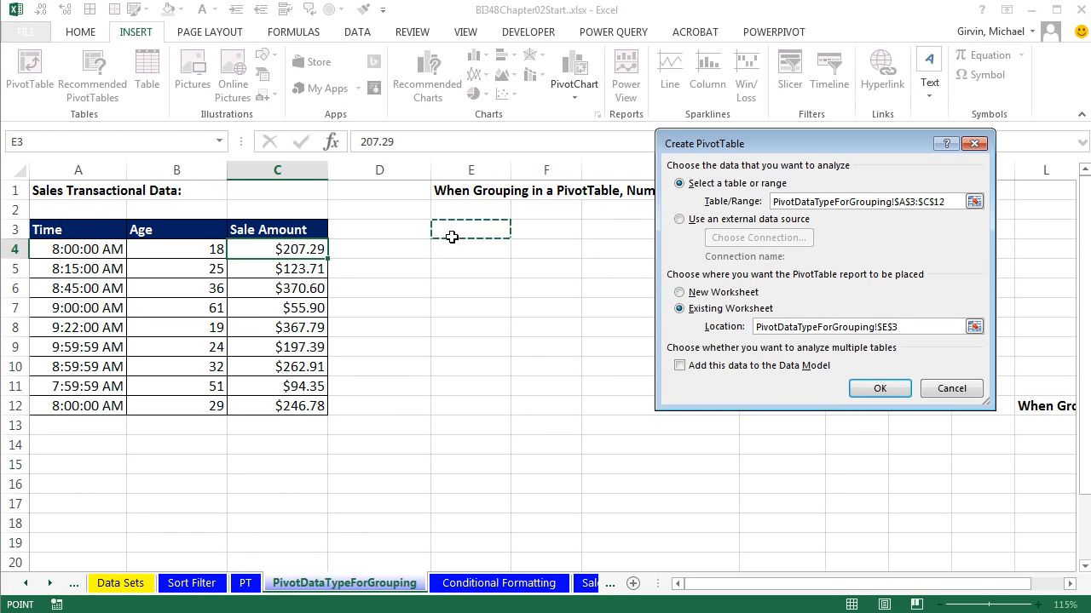
{"action": "left_click", "coordinate": [885, 384]}
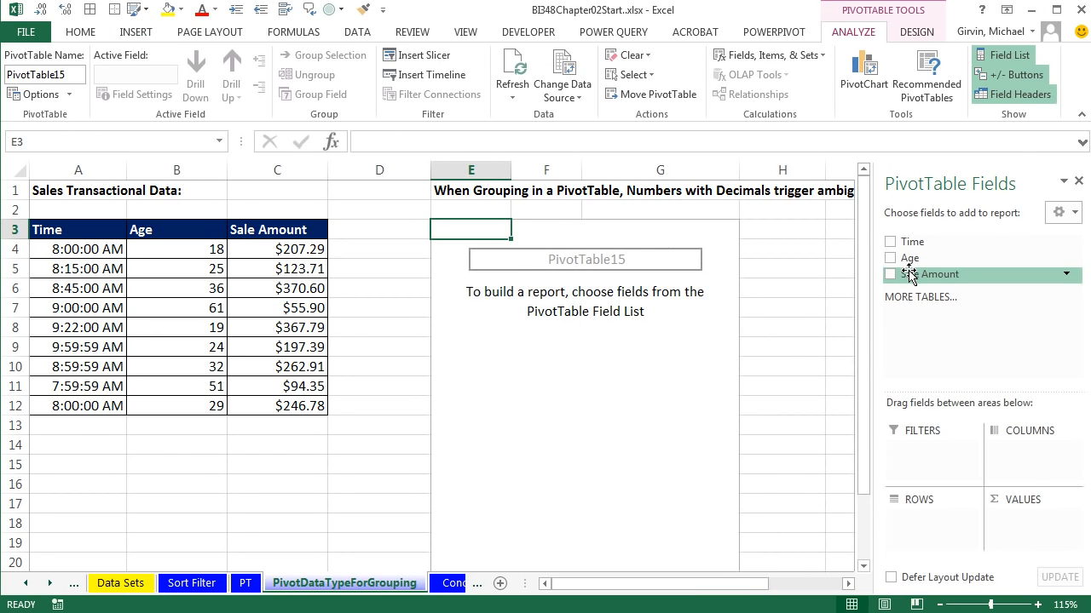
{"action": "left_click_drag", "start_coordinate": [907, 273], "coordinate": [912, 518]}
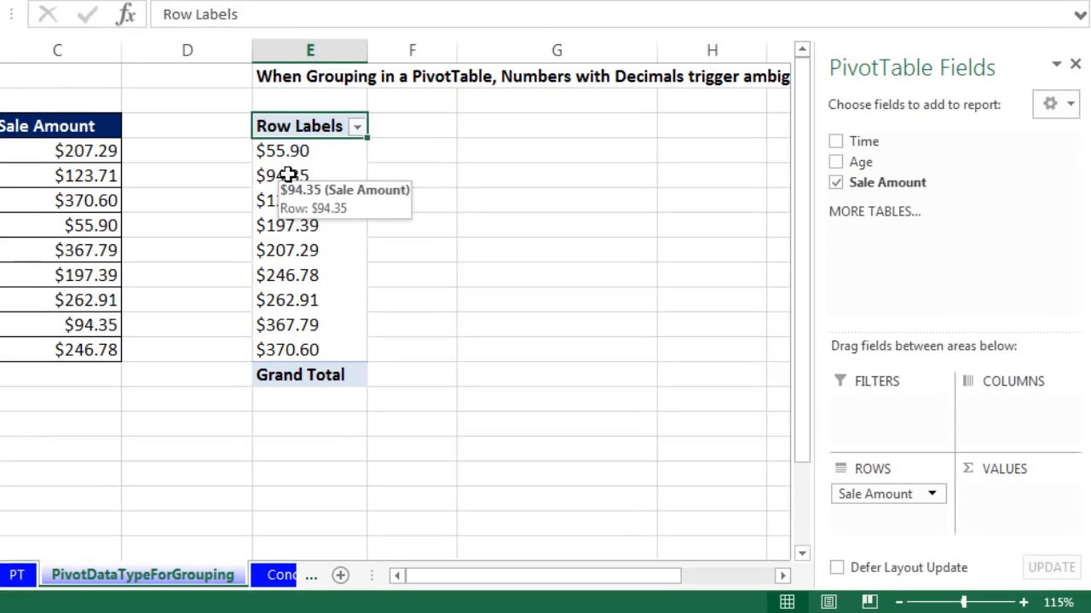
Group the Sale Amount row field of the PivotTable at E3 starting at 50, ending at 400, by 50
{"action": "right_click", "coordinate": [461, 271]}
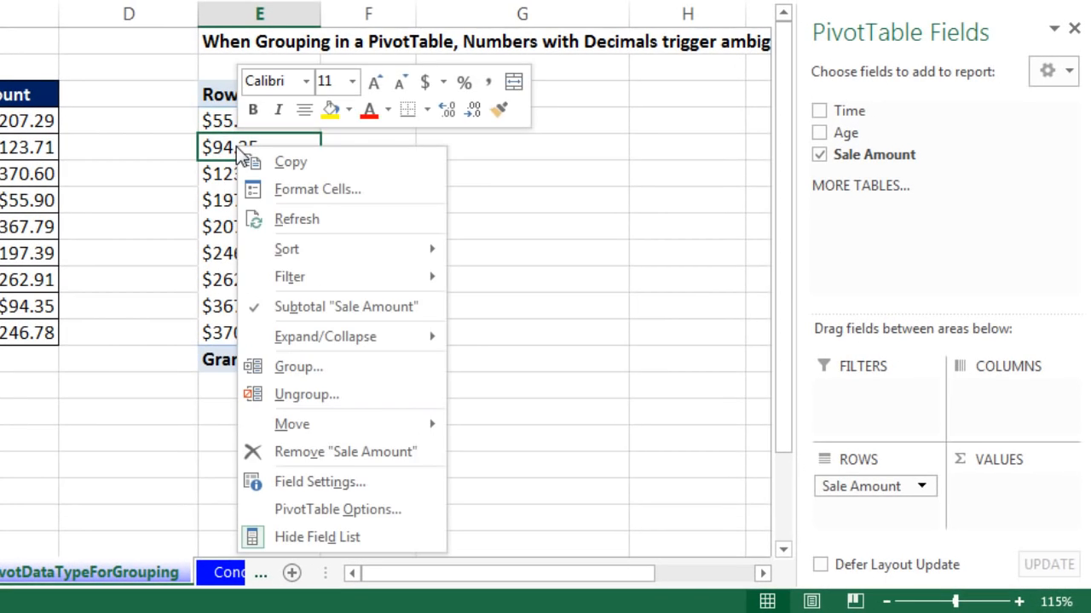
{"action": "left_click", "coordinate": [296, 375]}
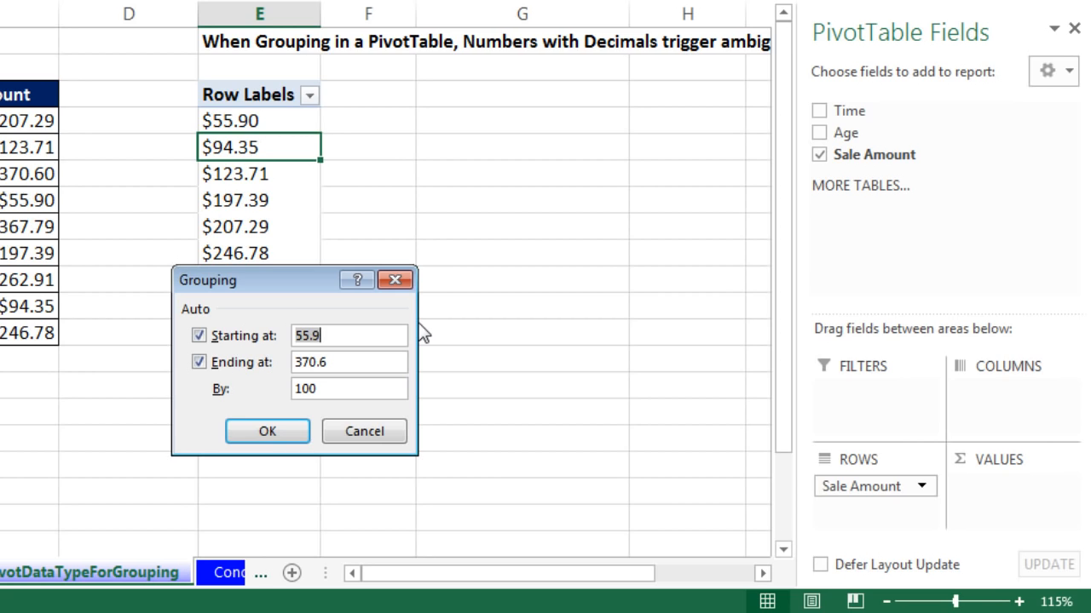
{"action": "type", "text": "50"}
{"action": "key", "text": "Tab"}
{"action": "key", "text": "Tab"}
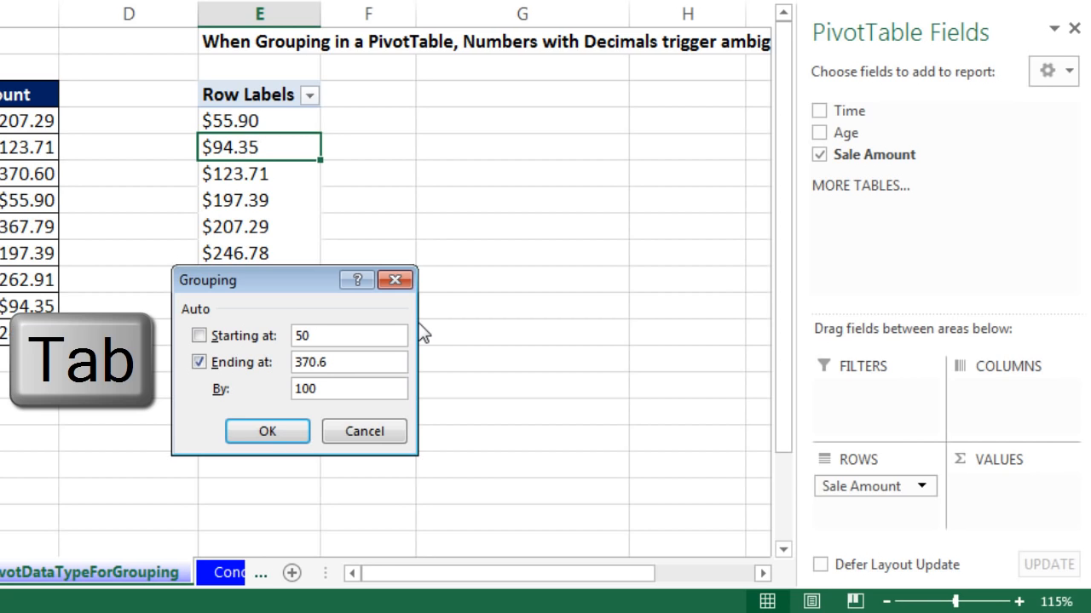
{"action": "type", "text": "4"}
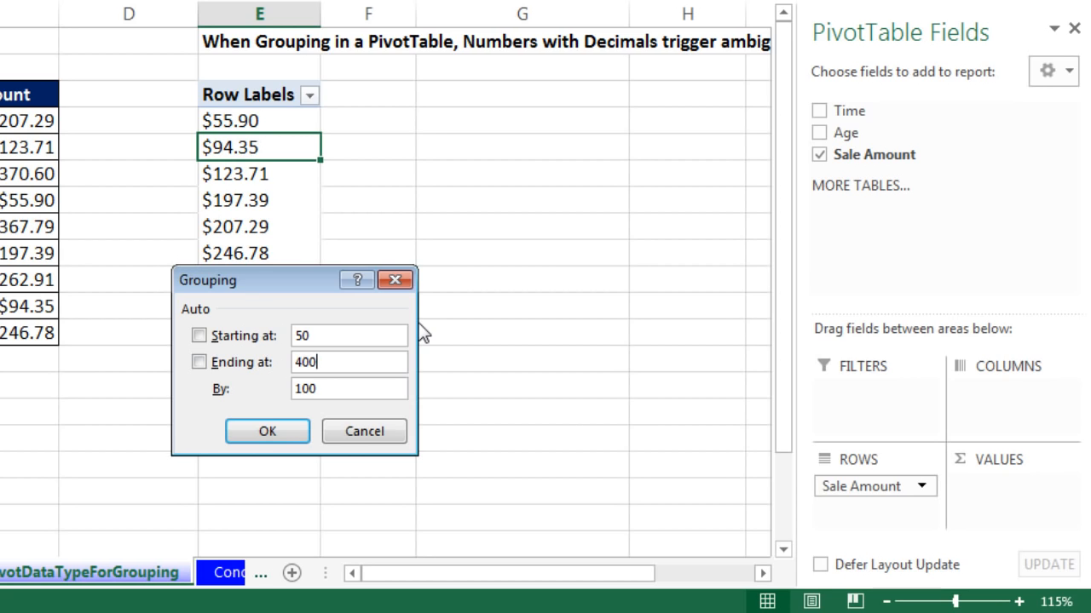
{"action": "type", "text": "00"}
{"action": "key", "text": "Tab"}
{"action": "type", "text": "50"}
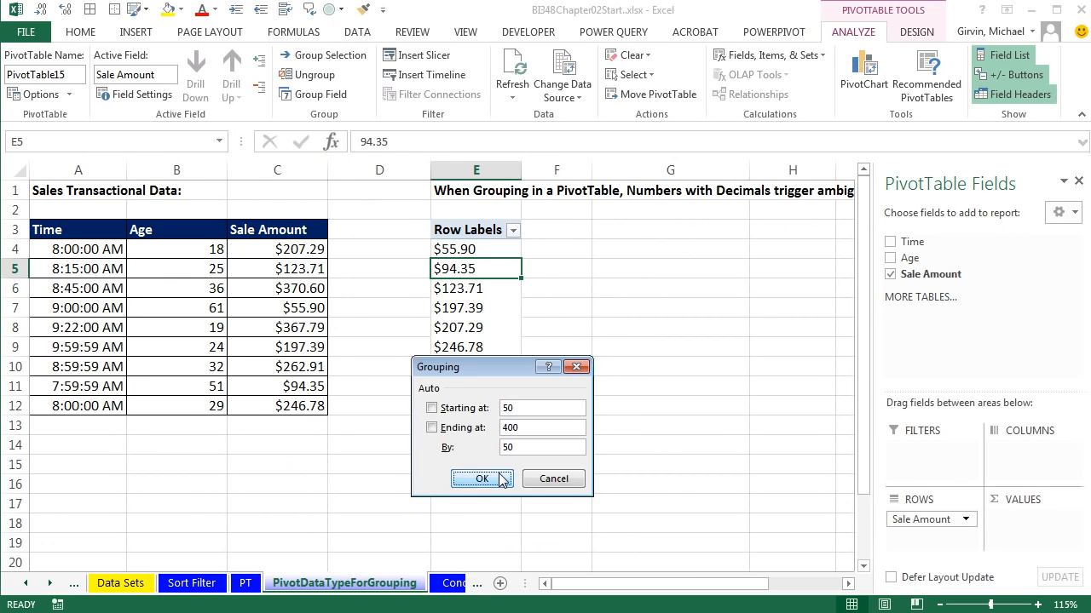
{"action": "left_click", "coordinate": [290, 431]}
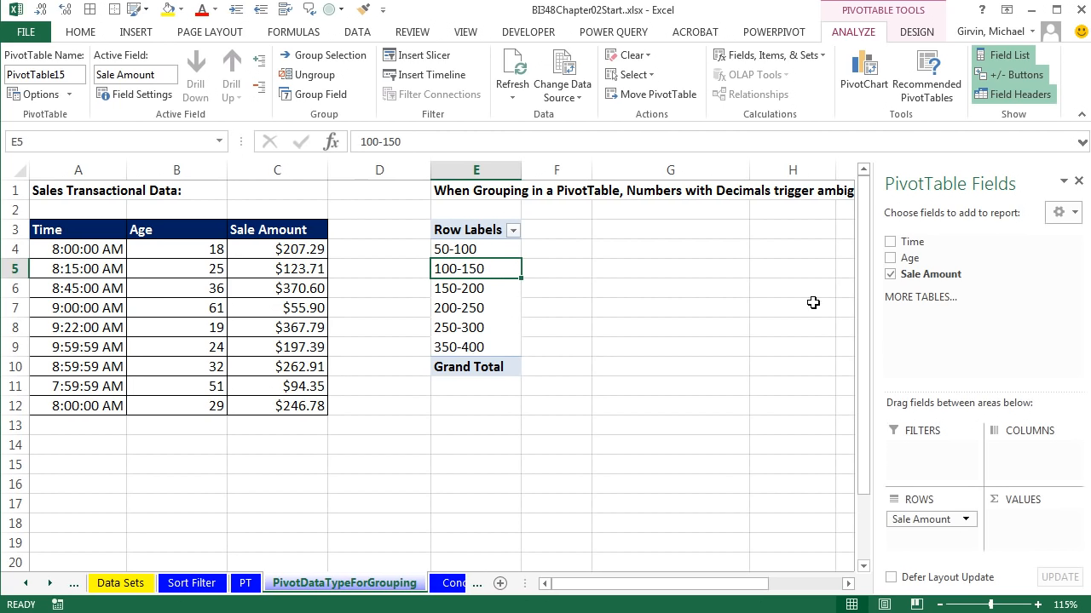
Add Sale Amount to the PivotTable's values as a count and rename its heading in F3 to Frequency
{"action": "left_click_drag", "start_coordinate": [906, 277], "coordinate": [1032, 530]}
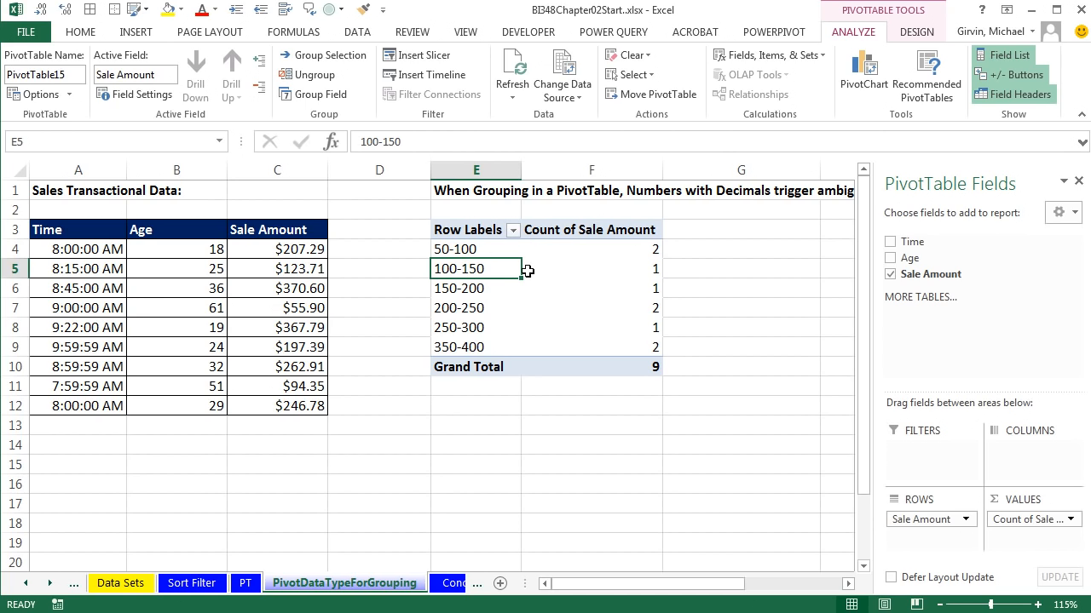
{"action": "left_click", "coordinate": [571, 234]}
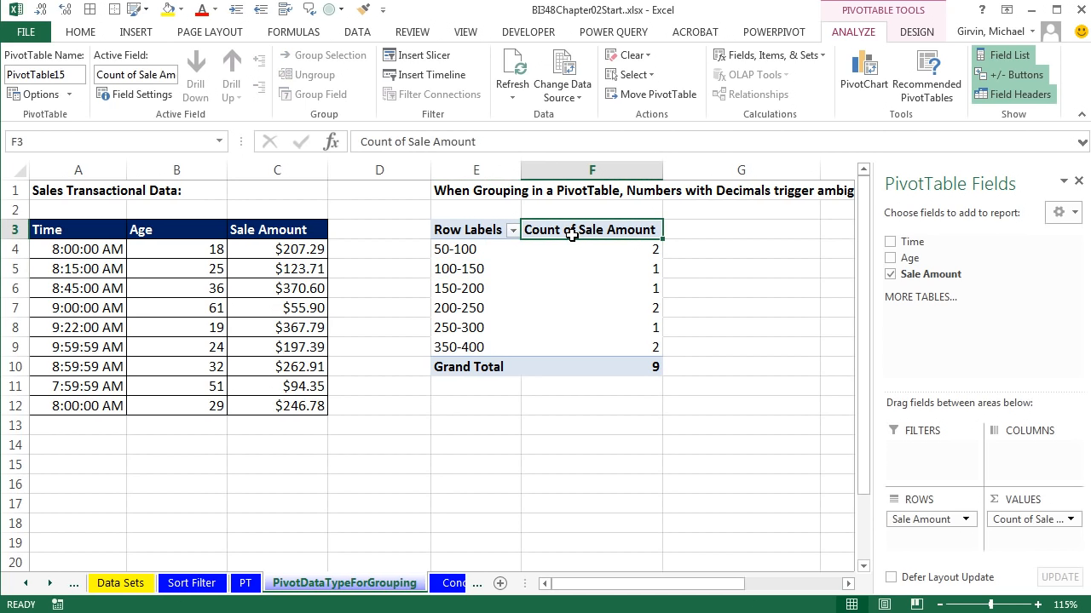
{"action": "type", "text": "Frequency"}
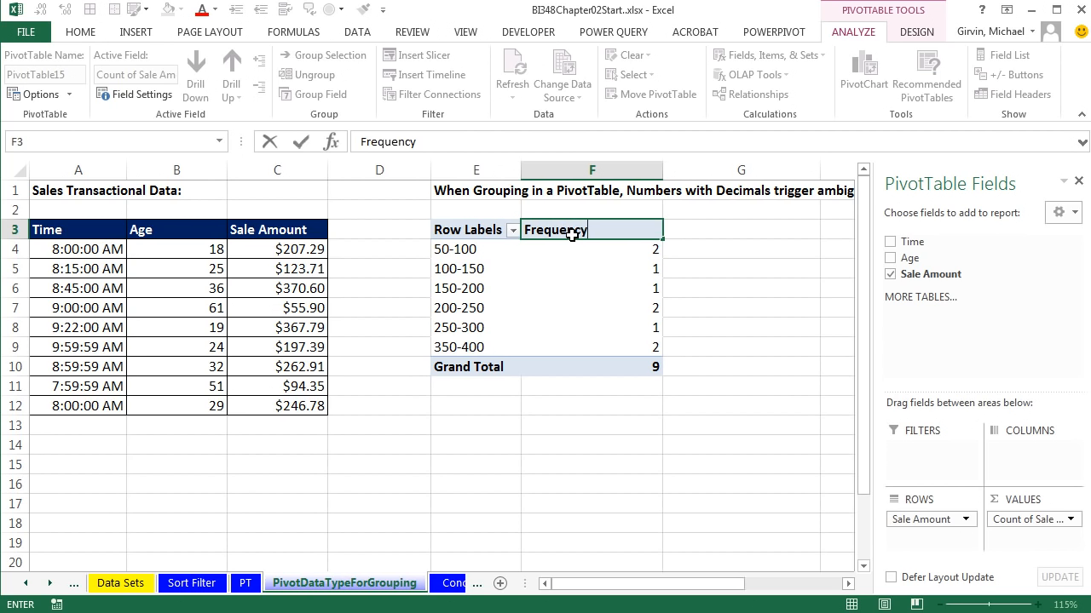
{"action": "key", "text": "Return"}
Show the Sale Amount PivotTable's report layout in tabular form
{"action": "left_click", "coordinate": [917, 32]}
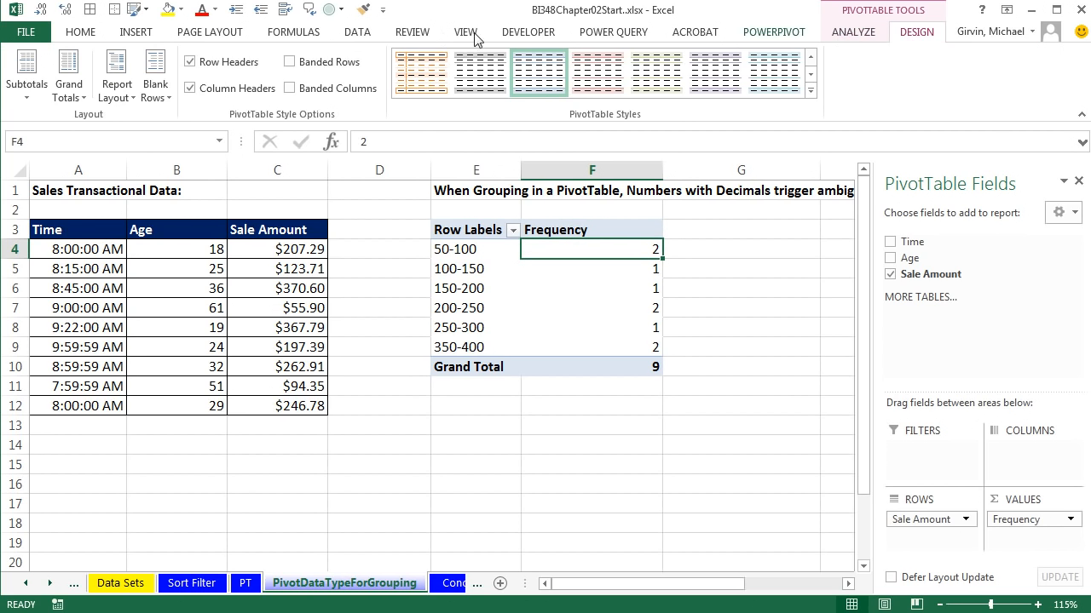
{"action": "left_click", "coordinate": [129, 95]}
{"action": "left_click", "coordinate": [199, 192]}
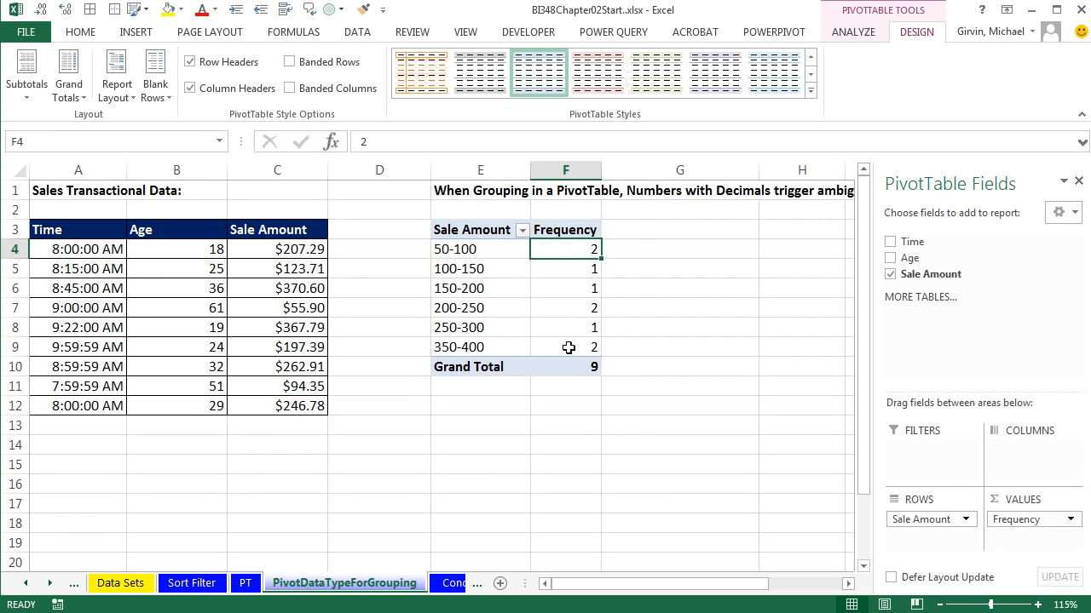
Compare the 50-100 and 100-150 group labels to see which one a sale of exactly 100 would fall into
{"action": "left_click", "coordinate": [488, 253]}
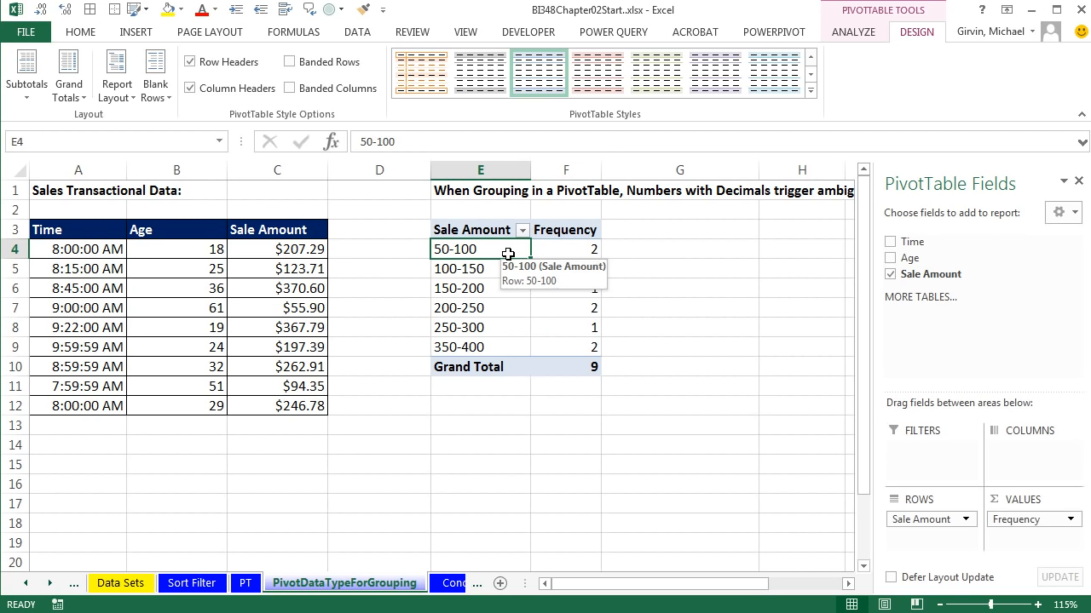
{"action": "left_click", "coordinate": [499, 269]}
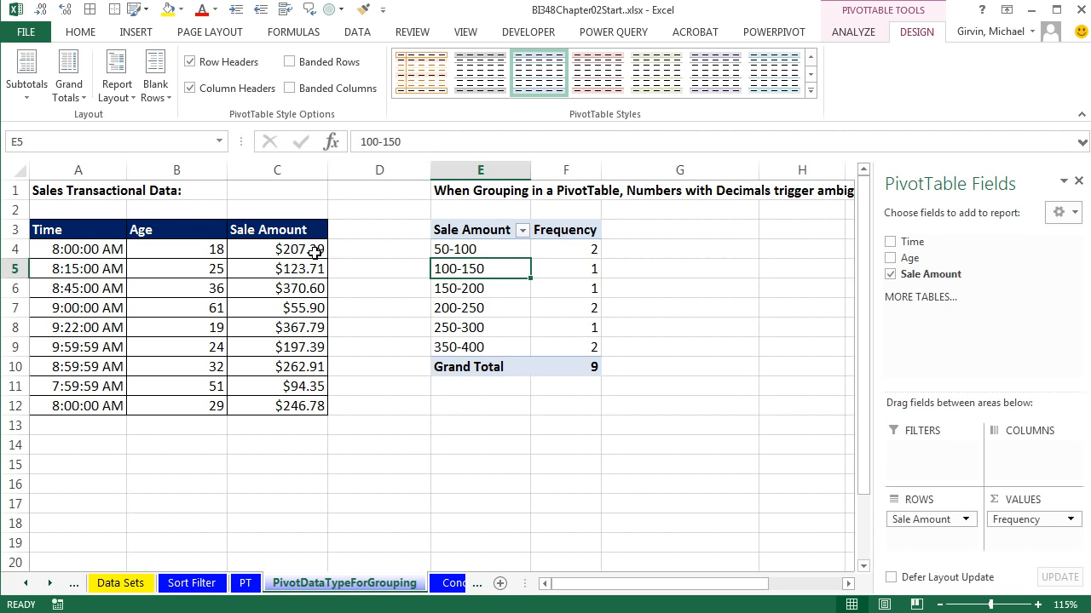
{"action": "left_click", "coordinate": [485, 249]}
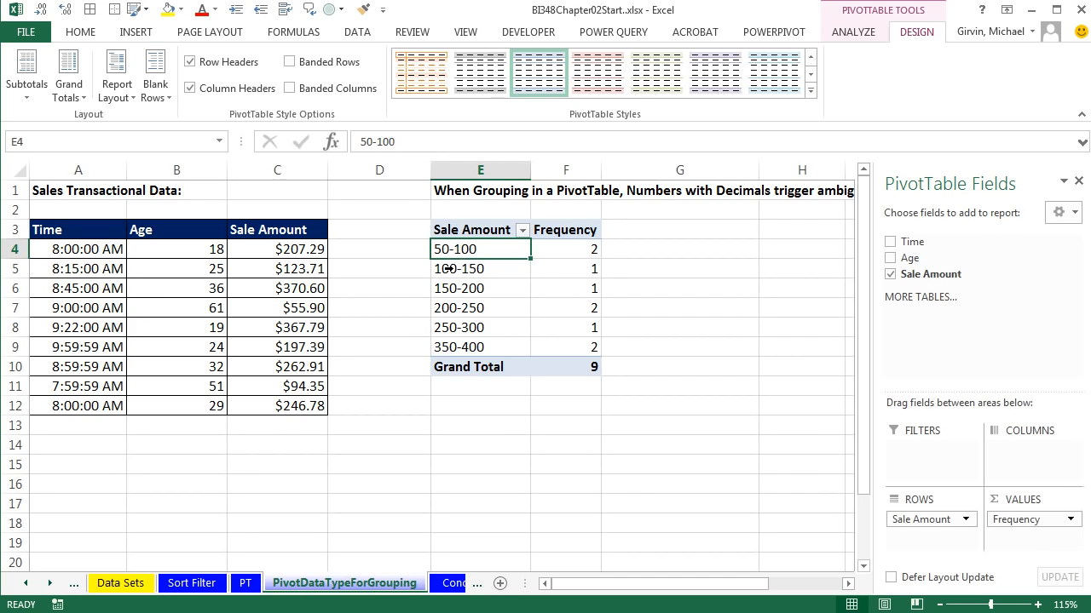
{"action": "left_click", "coordinate": [480, 271]}
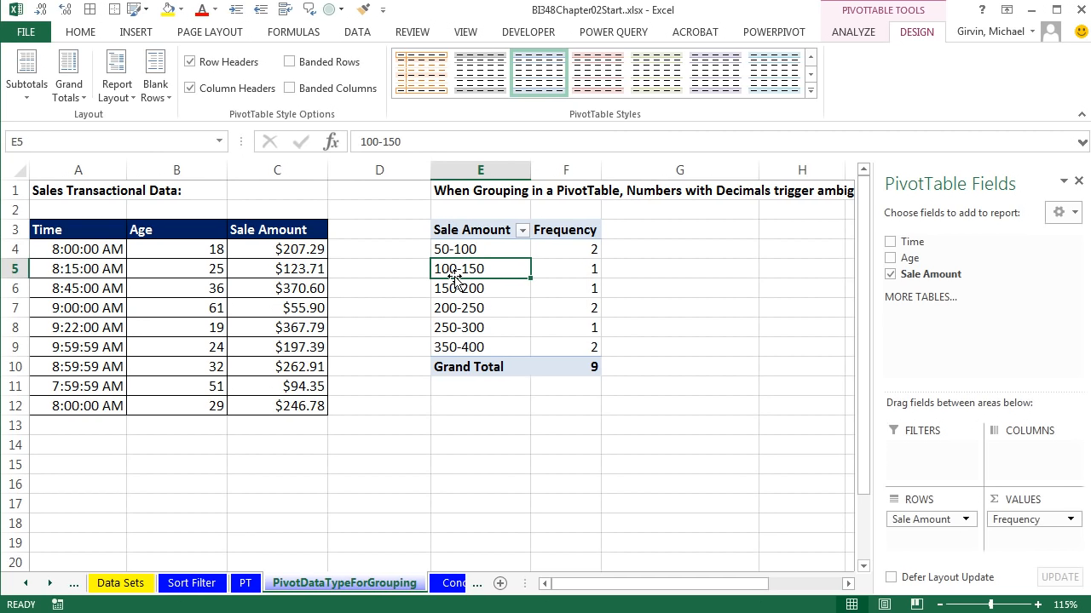
{"action": "left_click", "coordinate": [483, 249]}
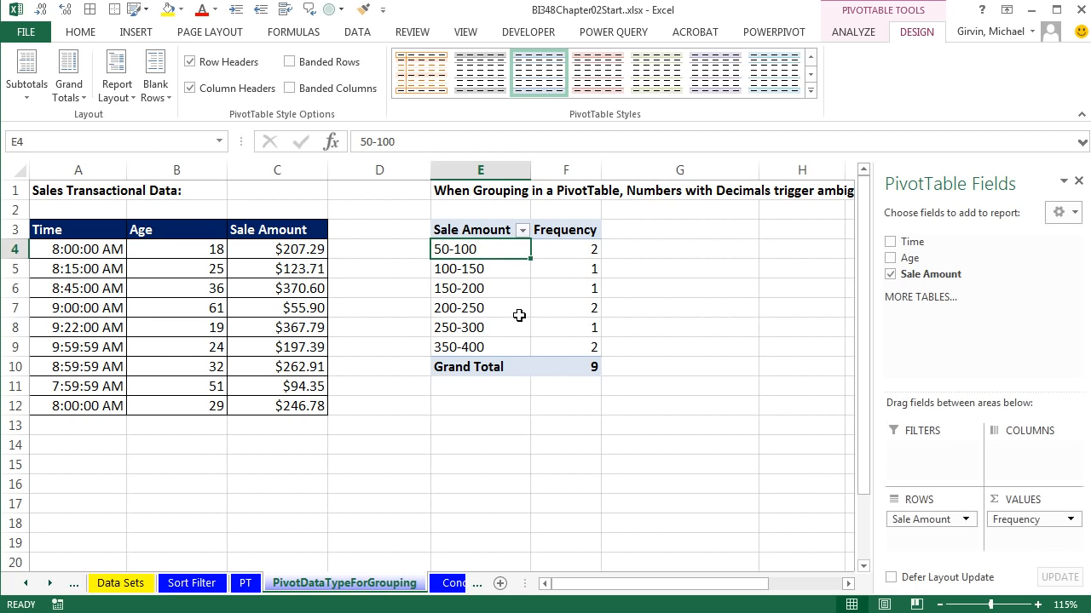
Try replacing all hyphens in the group labels E4:E9 with "up to", and undo the replacement
{"action": "left_click_drag", "start_coordinate": [469, 249], "coordinate": [463, 345]}
{"action": "left_click", "coordinate": [80, 32]}
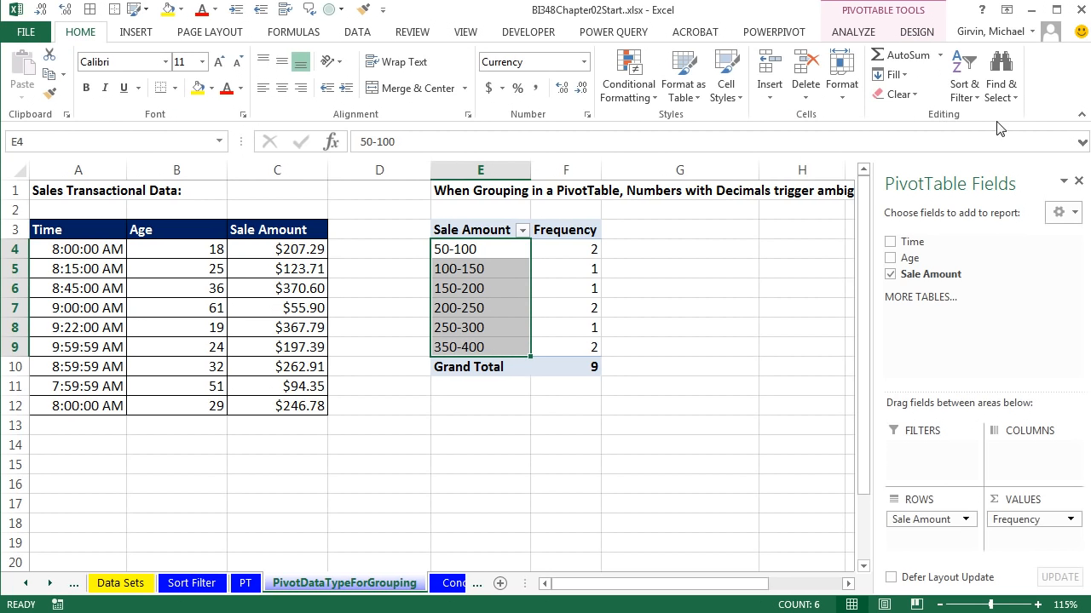
{"action": "left_click", "coordinate": [1014, 101]}
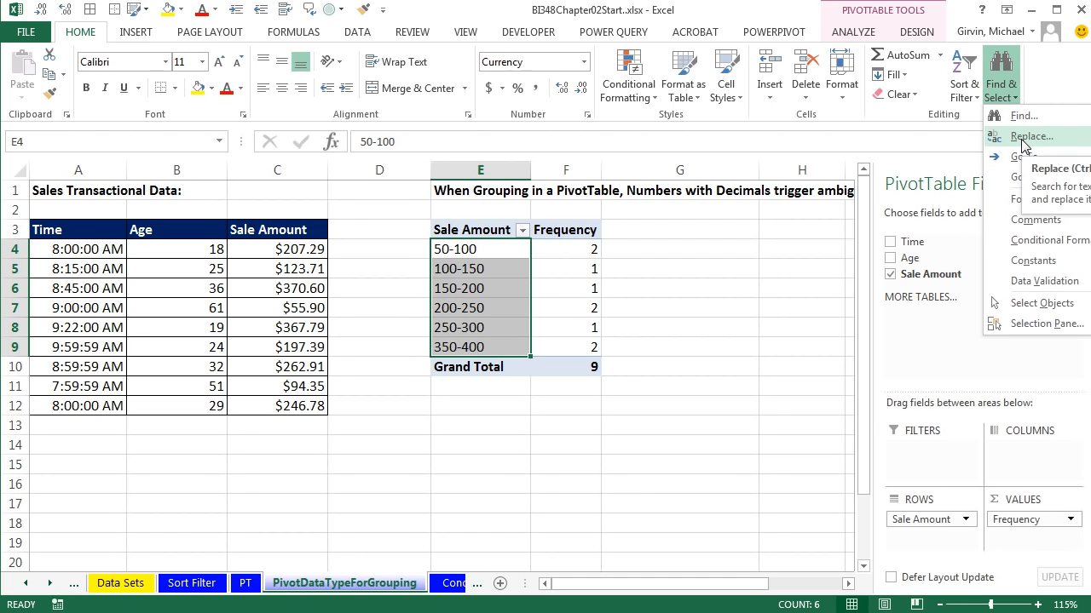
{"action": "key", "text": "Escape"}
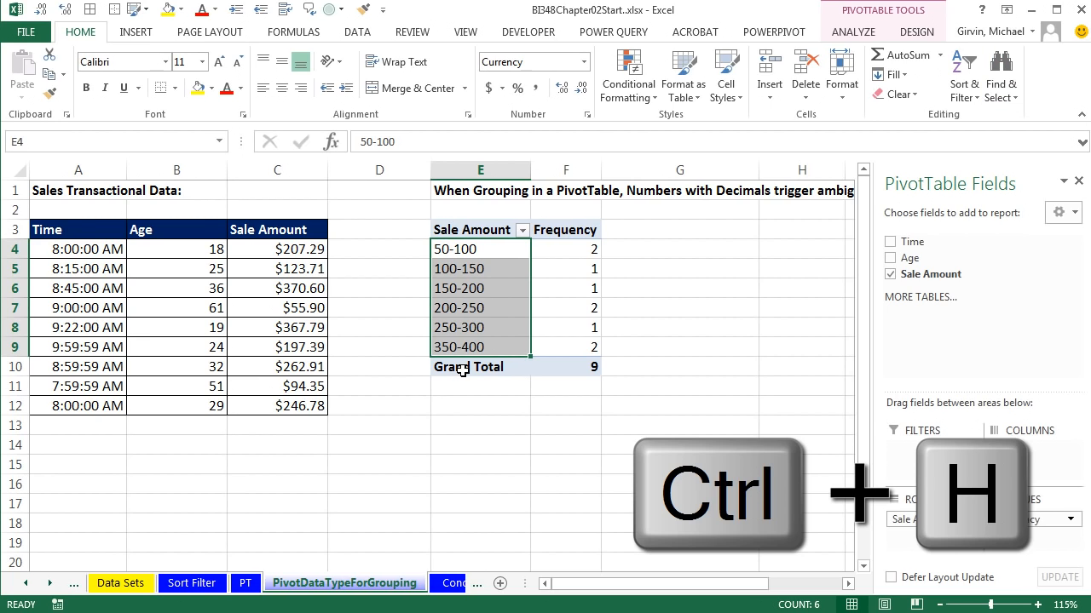
{"action": "key", "text": "ctrl+h"}
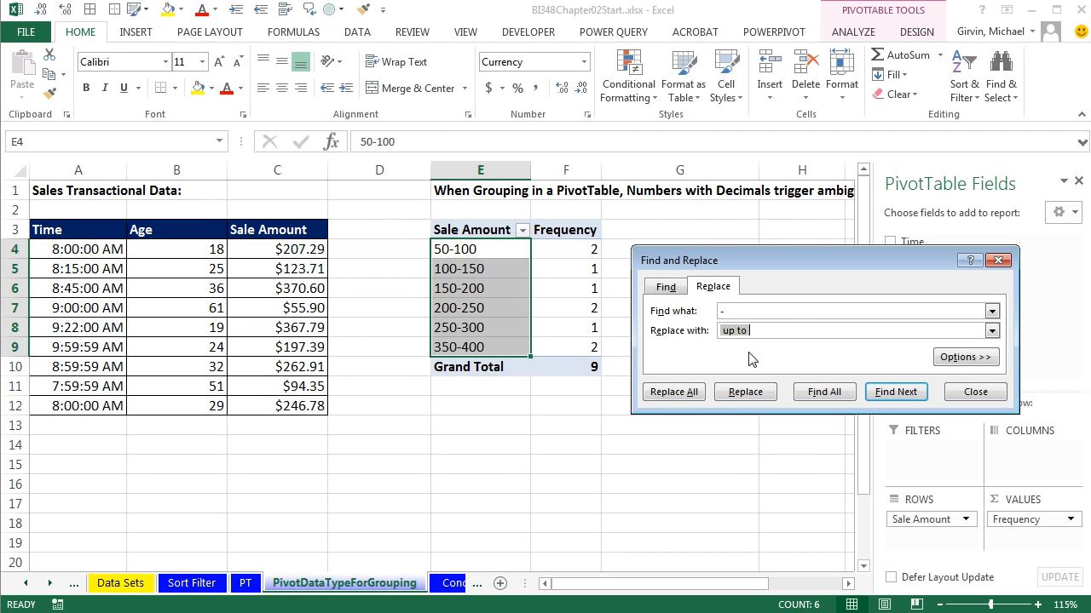
{"action": "key", "text": "BackSpace"}
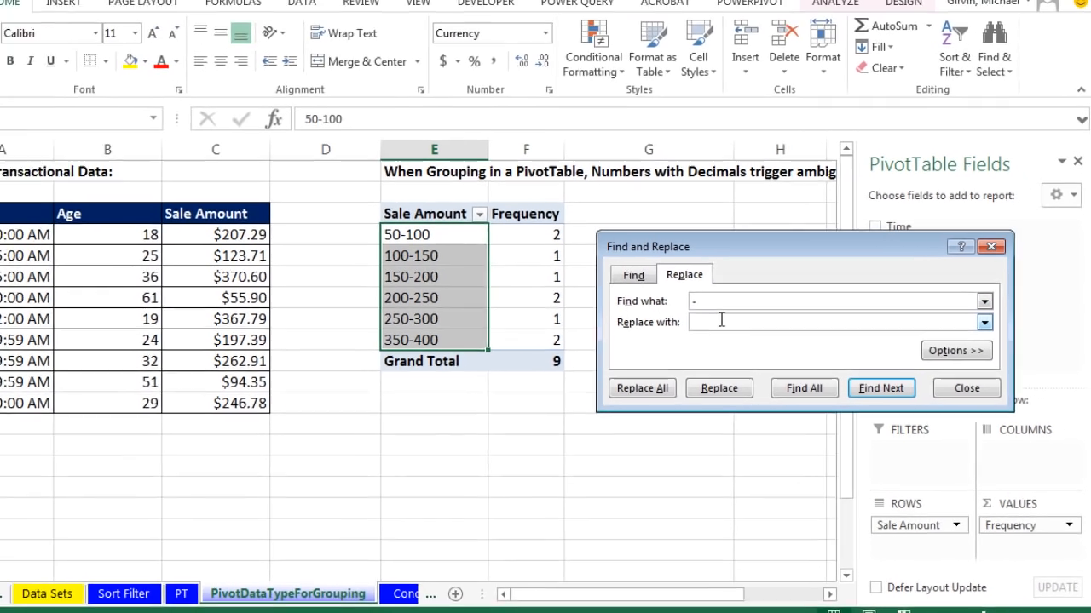
{"action": "key", "text": "BackSpace"}
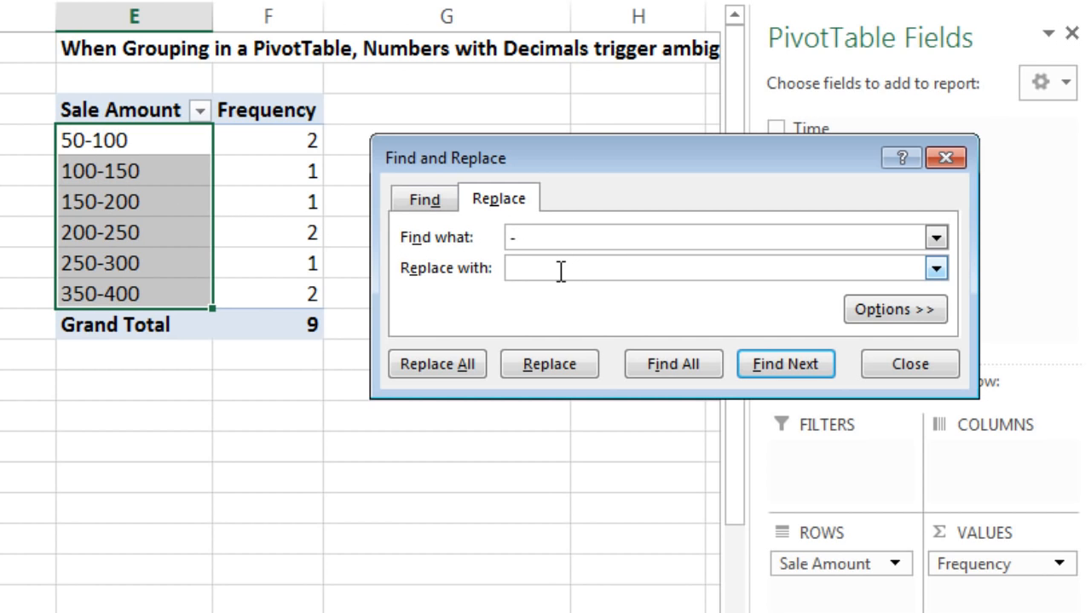
{"action": "type", "text": "up to"}
{"action": "left_click", "coordinate": [465, 365]}
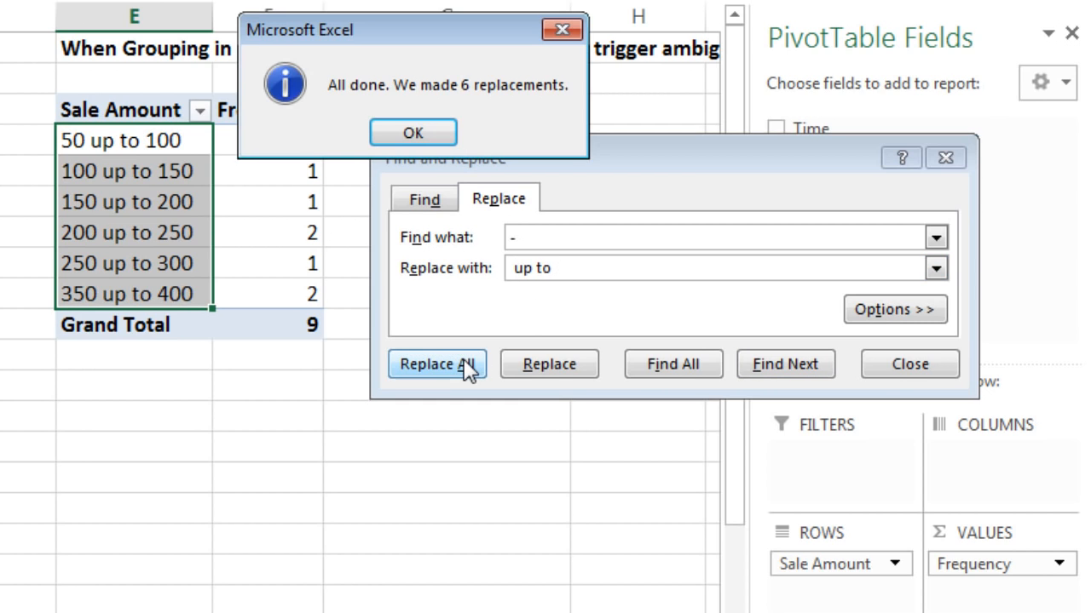
{"action": "left_click", "coordinate": [413, 134]}
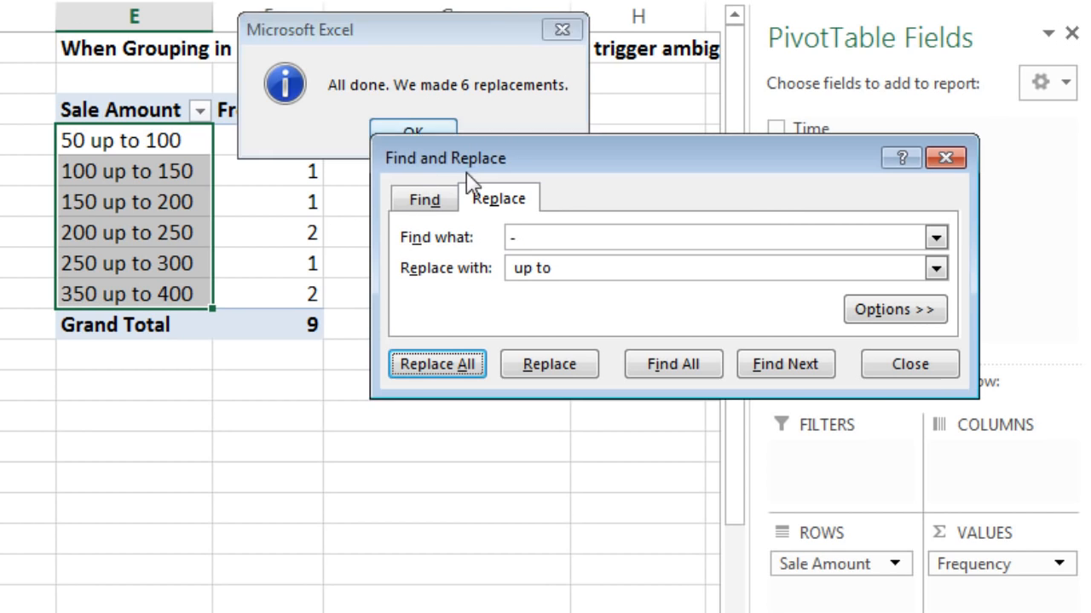
{"action": "left_click", "coordinate": [911, 365]}
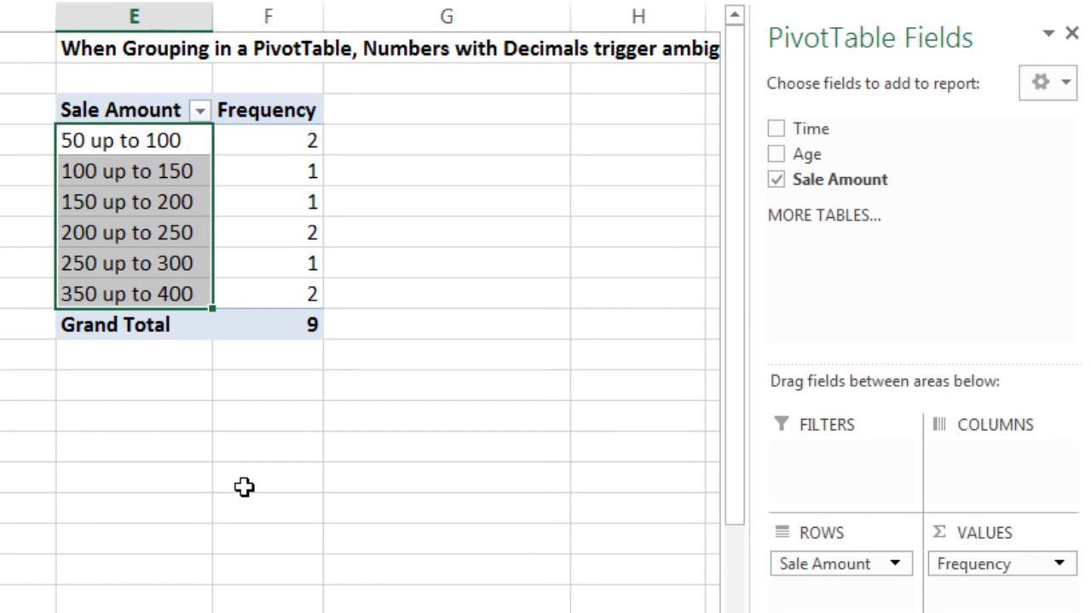
{"action": "key", "text": "ctrl+z"}
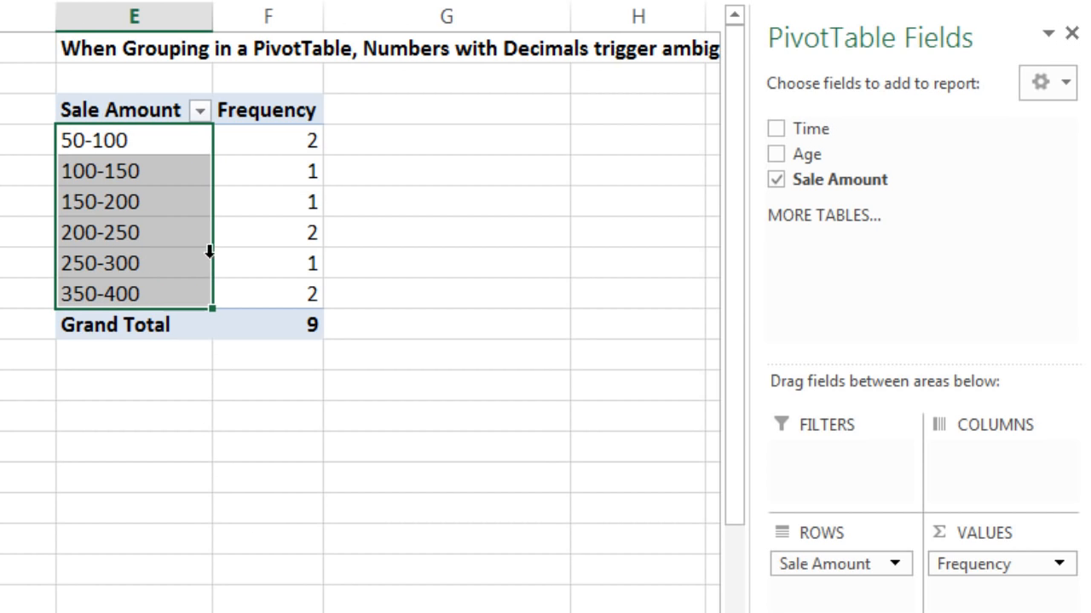
Extend the row field heading in E3 to read "Sale Amount (Upper Limit is NOT Included)"
{"action": "left_click", "coordinate": [185, 111]}
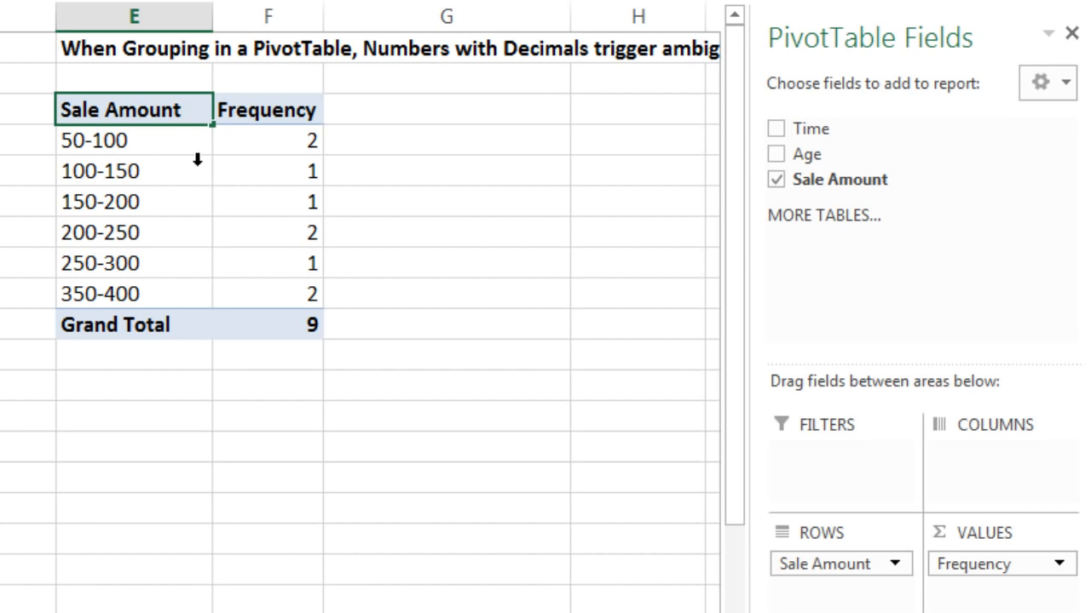
{"action": "type", "text": "(Upper Limit is NOT Included"}
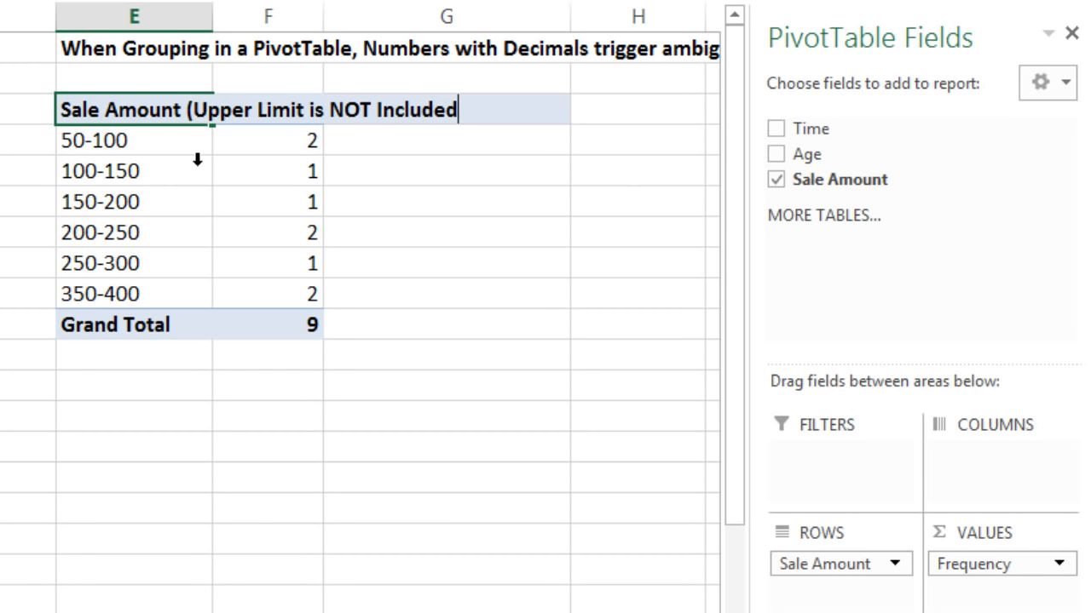
{"action": "type", "text": ")"}
{"action": "key", "text": "ctrl+Return"}
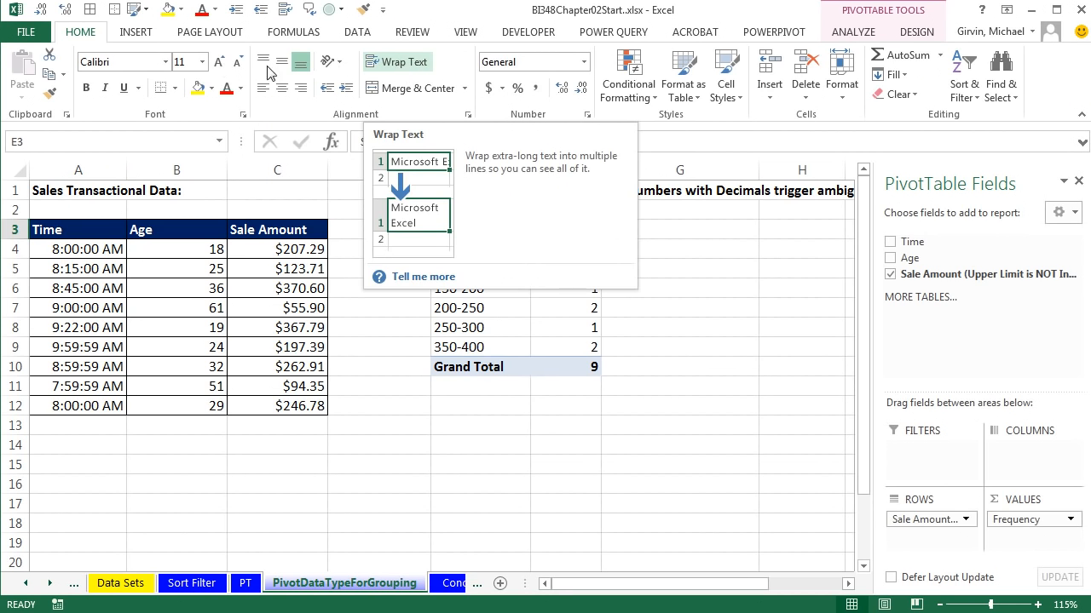
Wrap the heading text in E3, widen column E to fit it on two lines, and autofit the height of row 3
{"action": "left_click", "coordinate": [413, 68]}
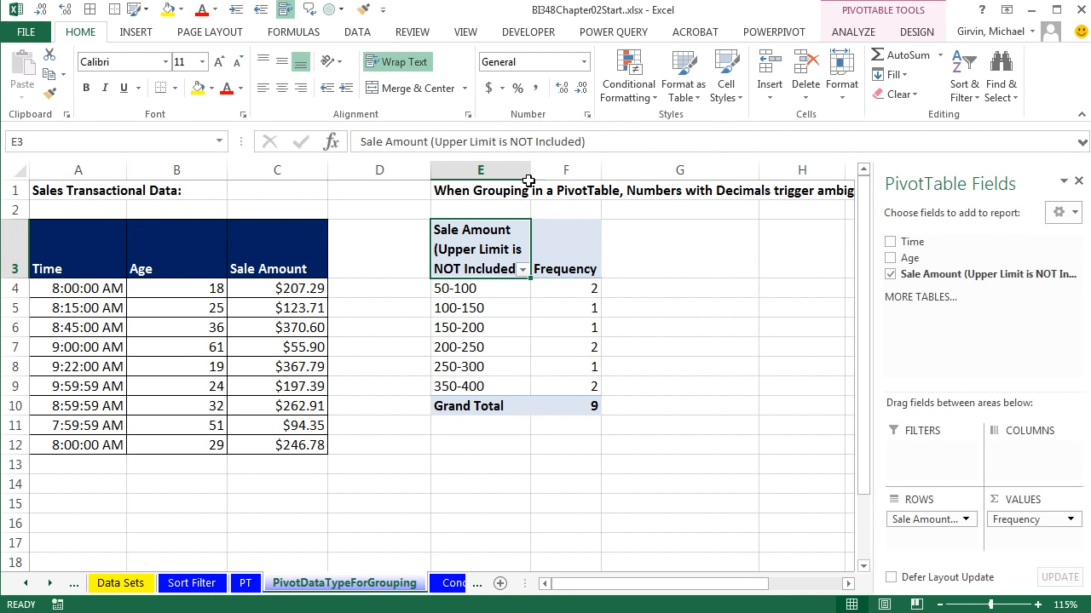
{"action": "left_click_drag", "start_coordinate": [530, 170], "coordinate": [594, 176]}
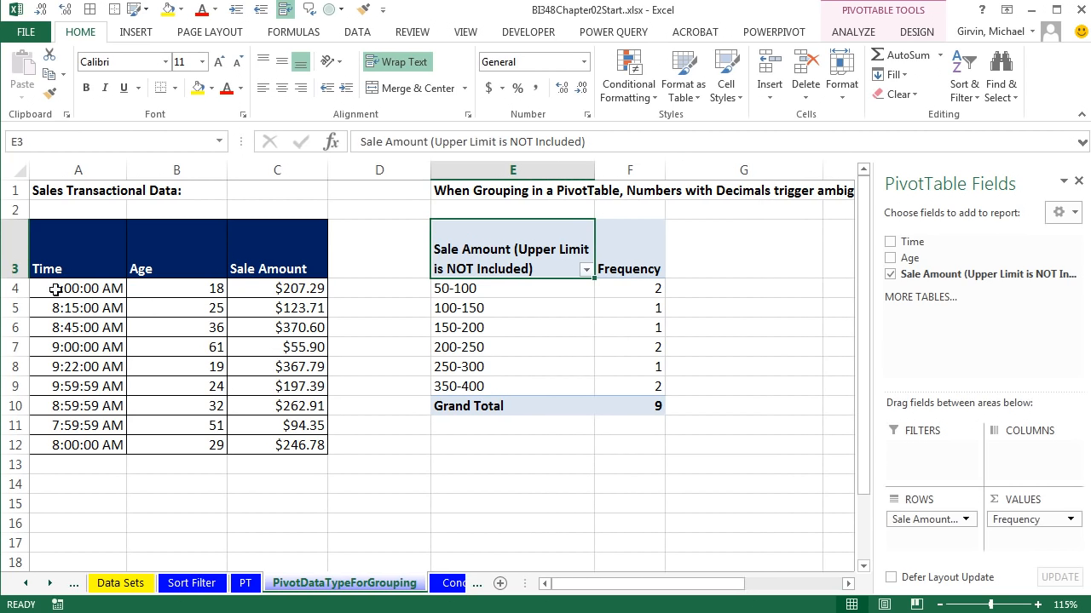
{"action": "double_click", "coordinate": [21, 279]}
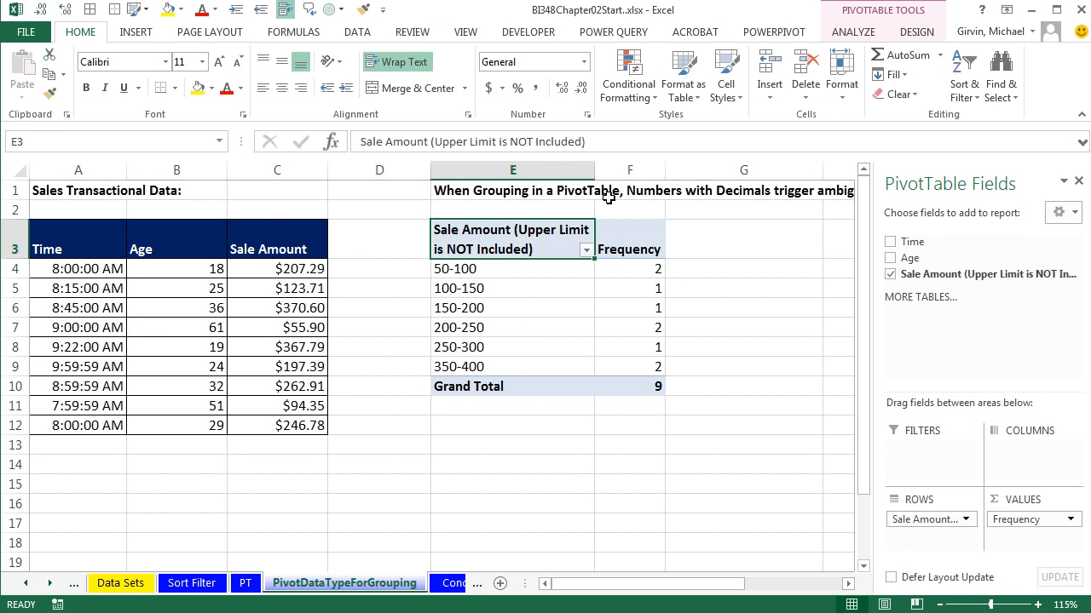
Check the group labels in E4:E7 against the heading's upper limit note for shared boundary values
{"action": "left_click", "coordinate": [490, 269]}
{"action": "left_click", "coordinate": [485, 288]}
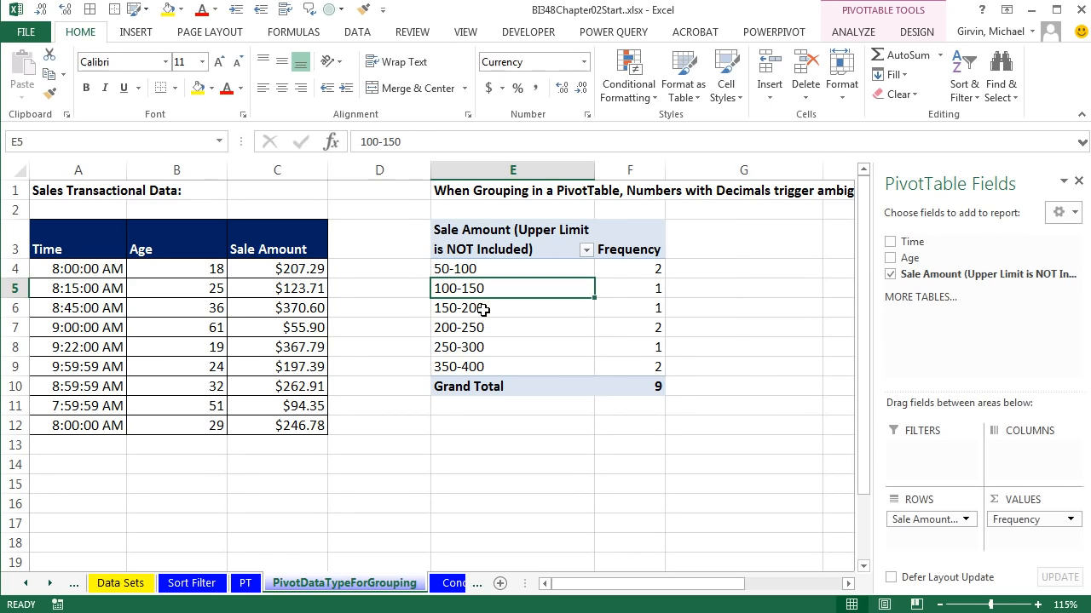
{"action": "left_click", "coordinate": [483, 309]}
{"action": "left_click", "coordinate": [484, 327]}
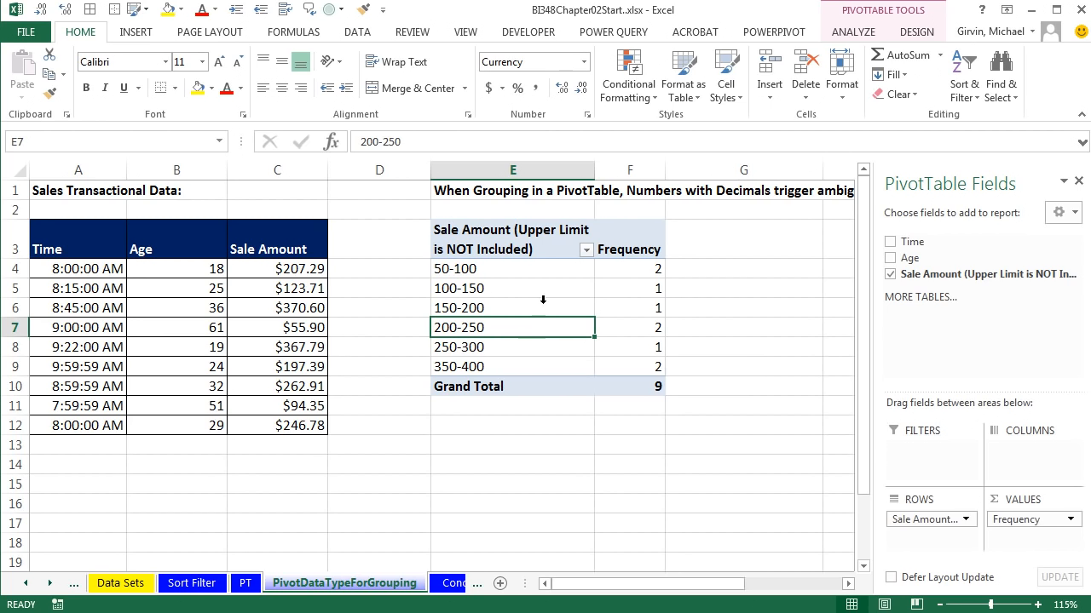
{"action": "left_click", "coordinate": [499, 271]}
{"action": "left_click", "coordinate": [501, 293]}
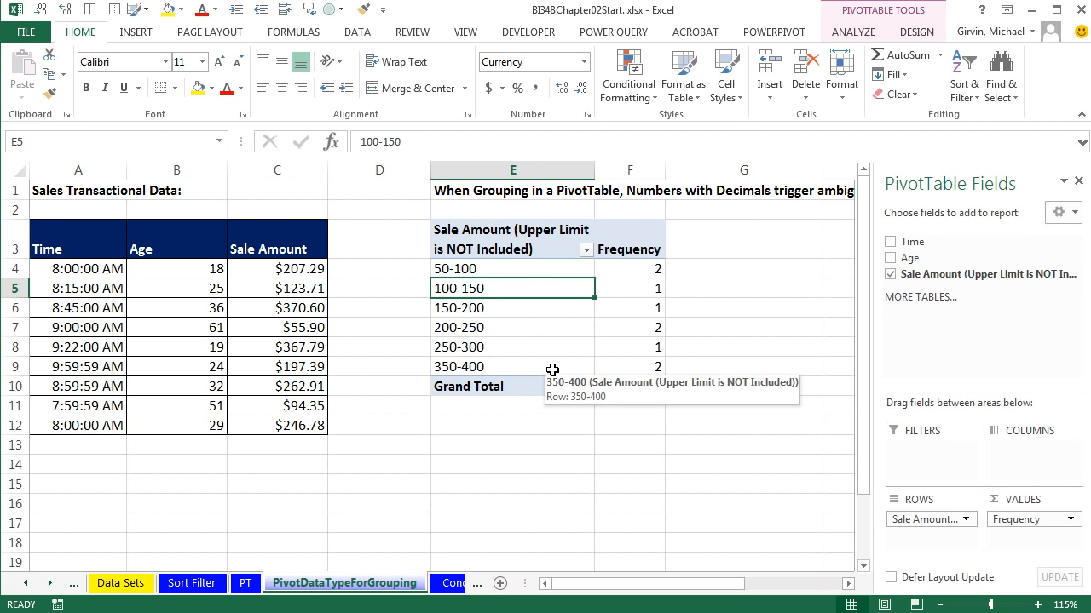
Create a PivotTable from the sales data A3:C12 at E15 on the existing worksheet, with Age as the row field
{"action": "left_click", "coordinate": [182, 242]}
{"action": "key", "text": "alt"}
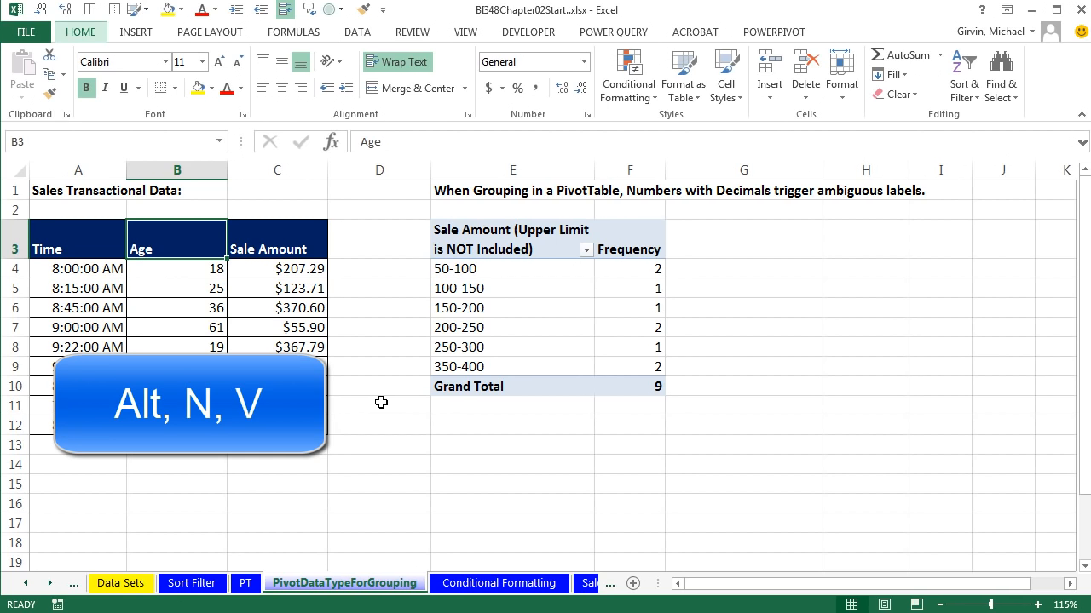
{"action": "key", "text": "n"}
{"action": "key", "text": "v"}
{"action": "left_click", "coordinate": [680, 310]}
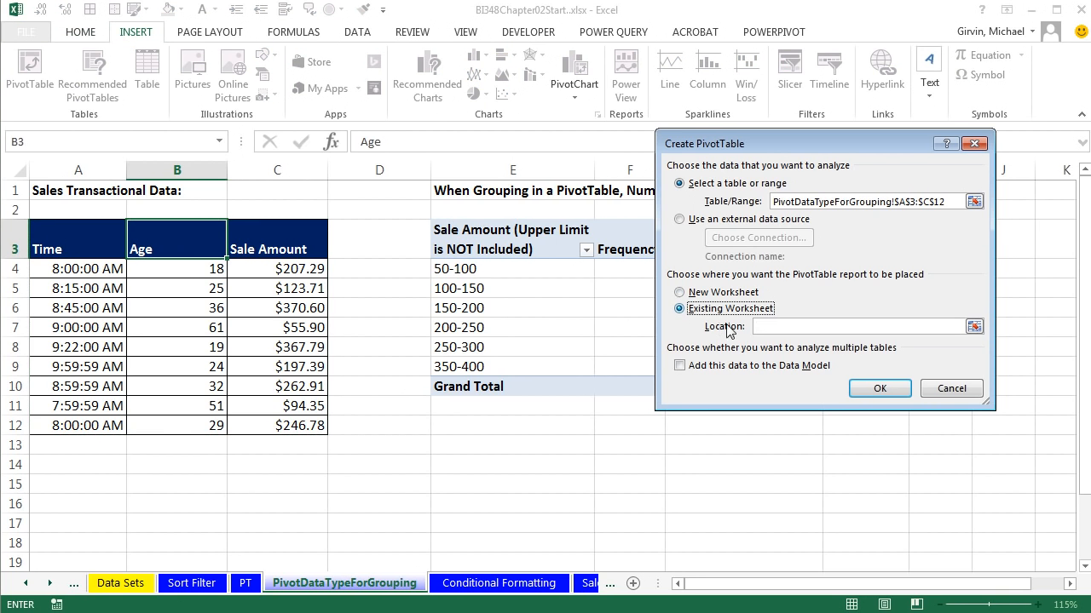
{"action": "left_click", "coordinate": [455, 484]}
{"action": "left_click", "coordinate": [880, 389]}
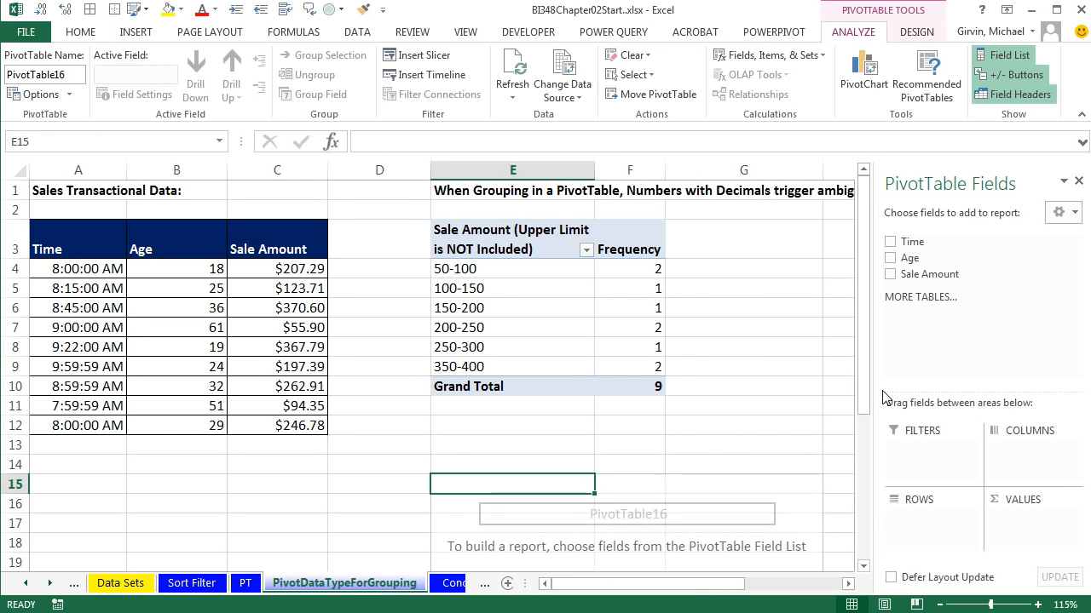
{"action": "left_click_drag", "start_coordinate": [910, 257], "coordinate": [933, 530]}
{"action": "scroll", "coordinate": [816, 486], "scroll_direction": "down", "scroll_amount": 3}
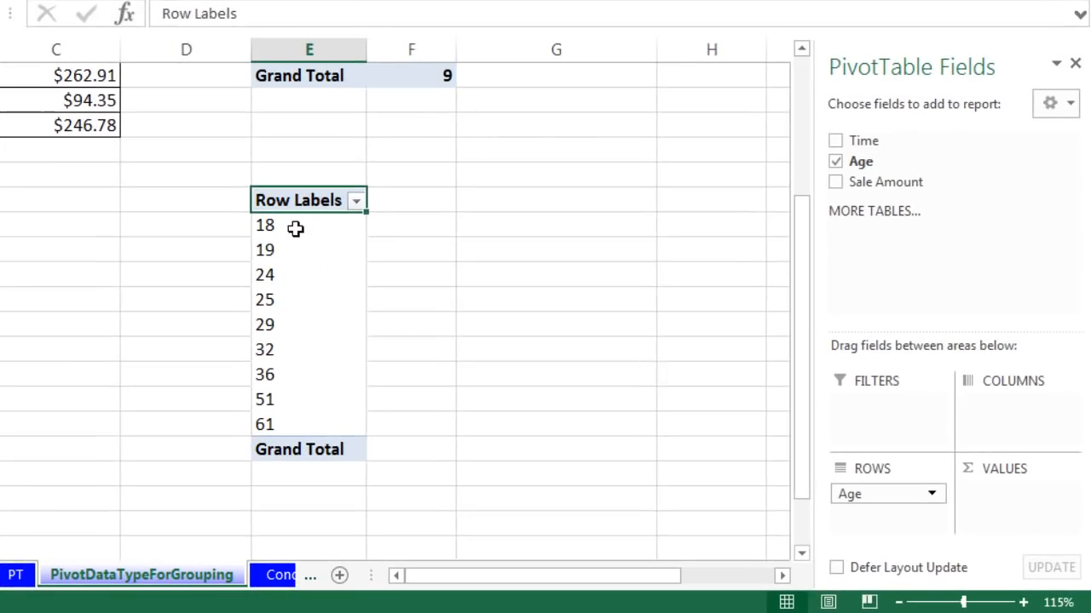
Group the Age row labels starting at 15, ending at 75, in intervals of 15
{"action": "right_click", "coordinate": [262, 249]}
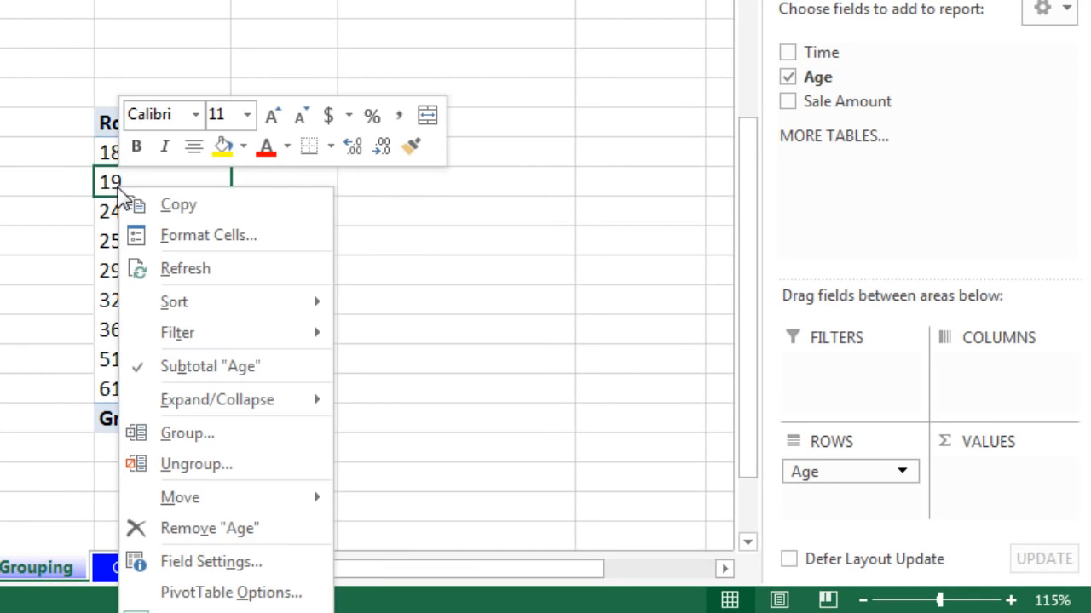
{"action": "left_click", "coordinate": [187, 434]}
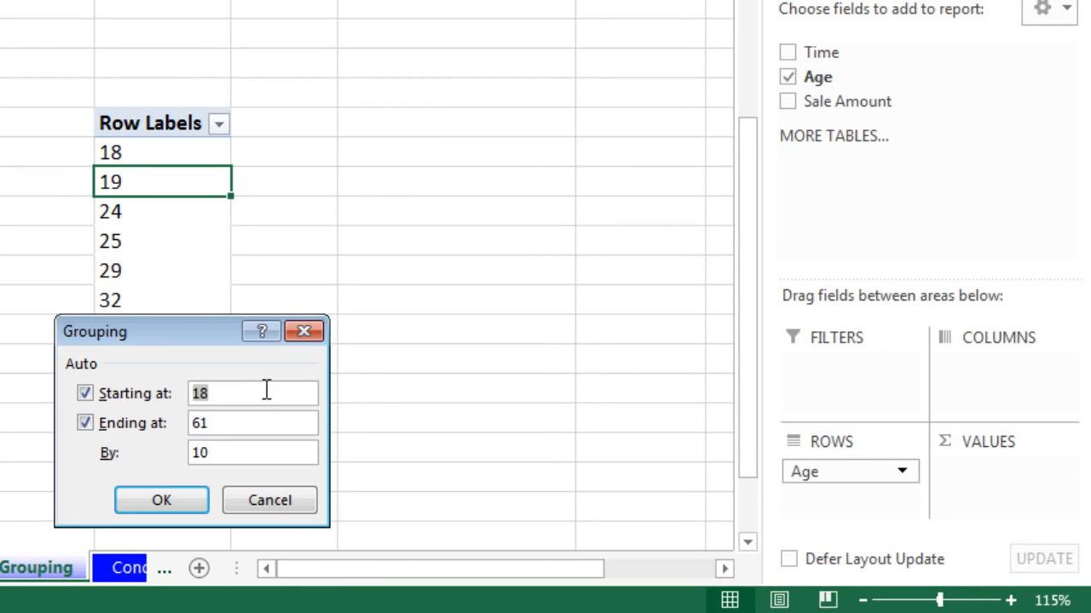
{"action": "type", "text": "15"}
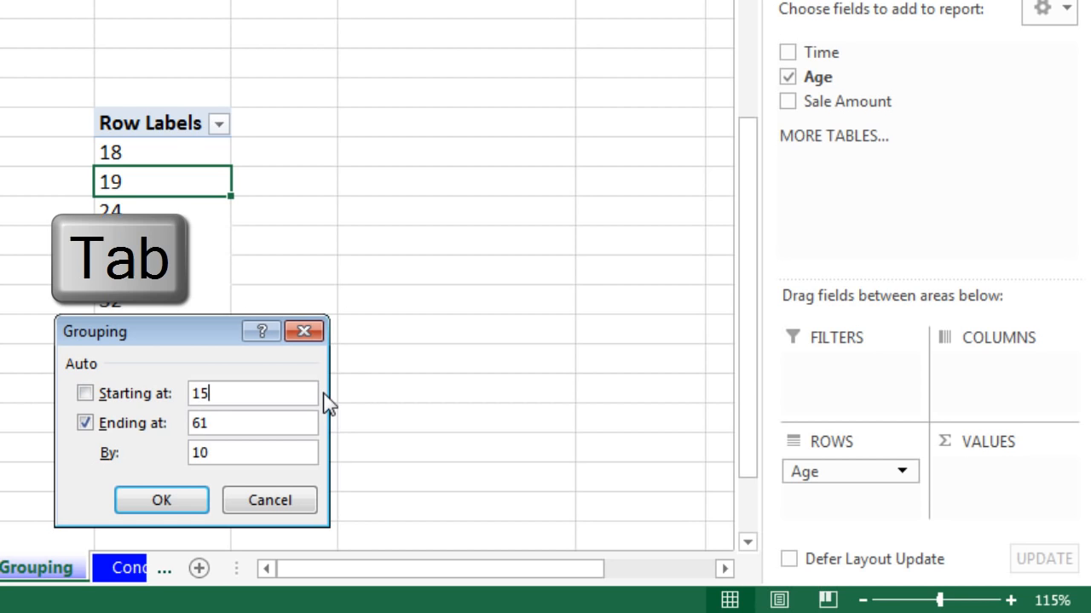
{"action": "key", "text": "Tab"}
{"action": "type", "text": "75"}
{"action": "key", "text": "Tab"}
{"action": "type", "text": "1"}
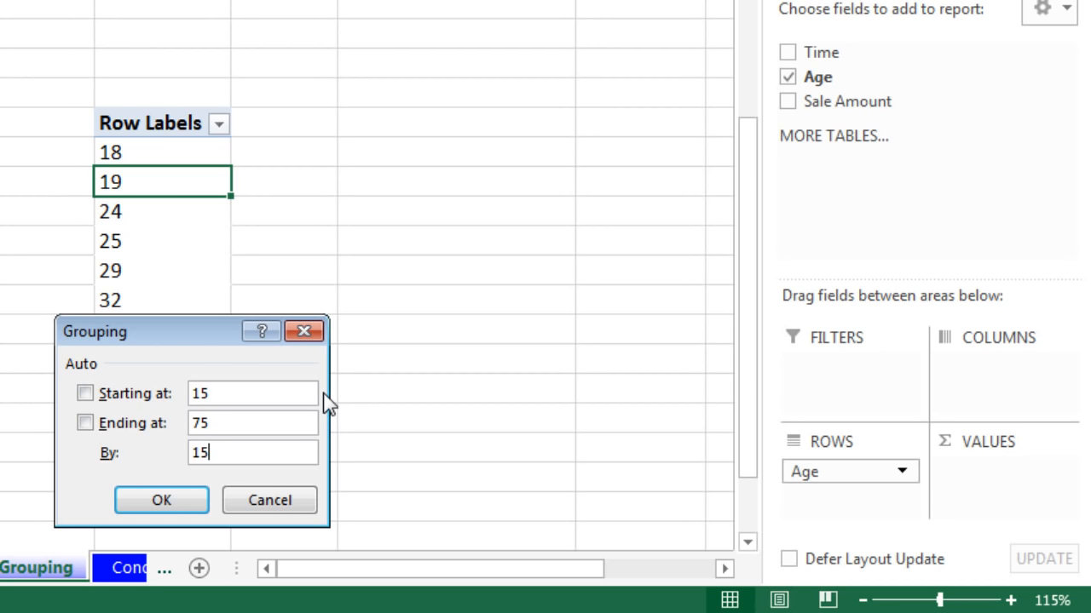
{"action": "key", "text": "Return"}
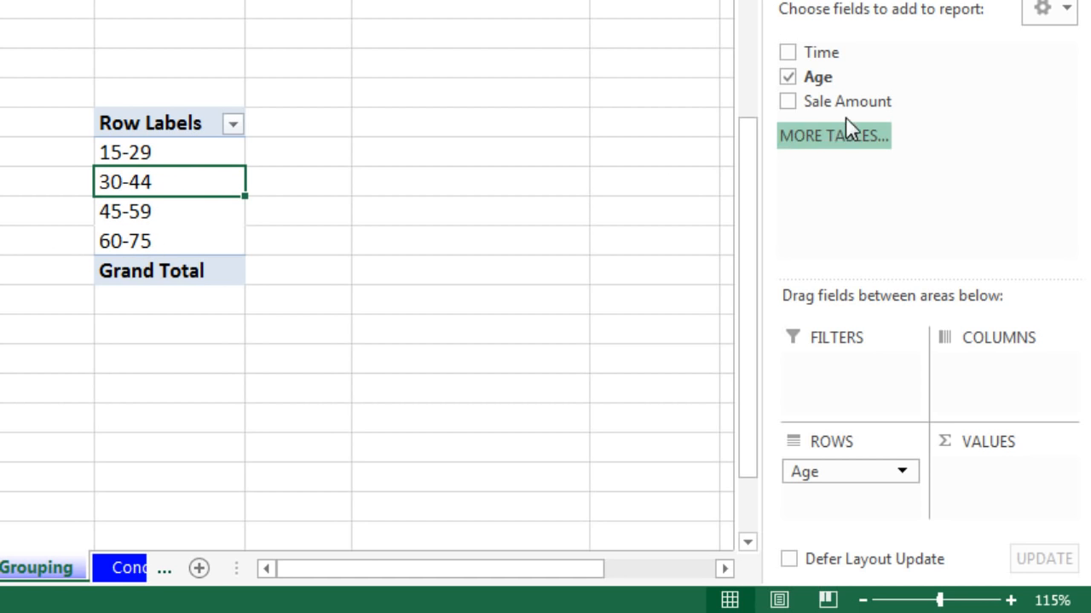
Add Age to the values area as a count and show the age PivotTable in tabular form
{"action": "left_click_drag", "start_coordinate": [815, 80], "coordinate": [978, 473]}
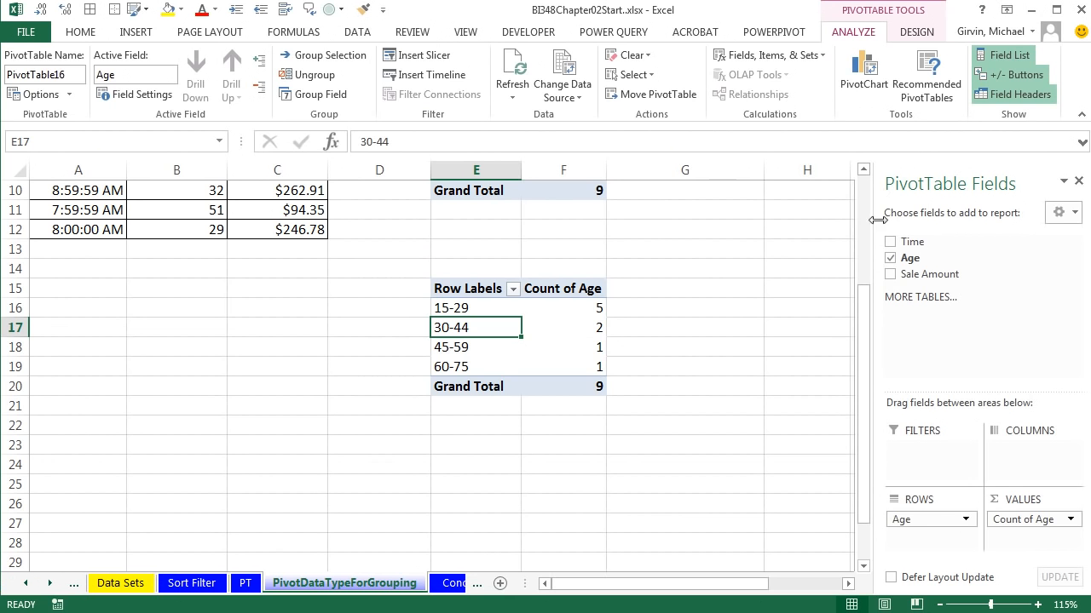
{"action": "left_click", "coordinate": [913, 35]}
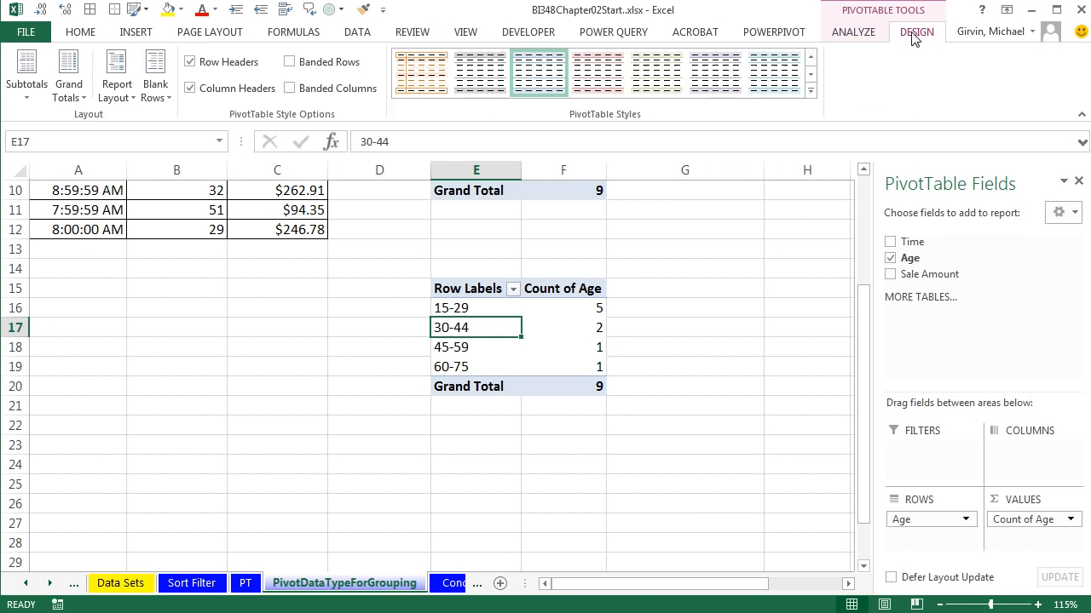
{"action": "left_click", "coordinate": [121, 101]}
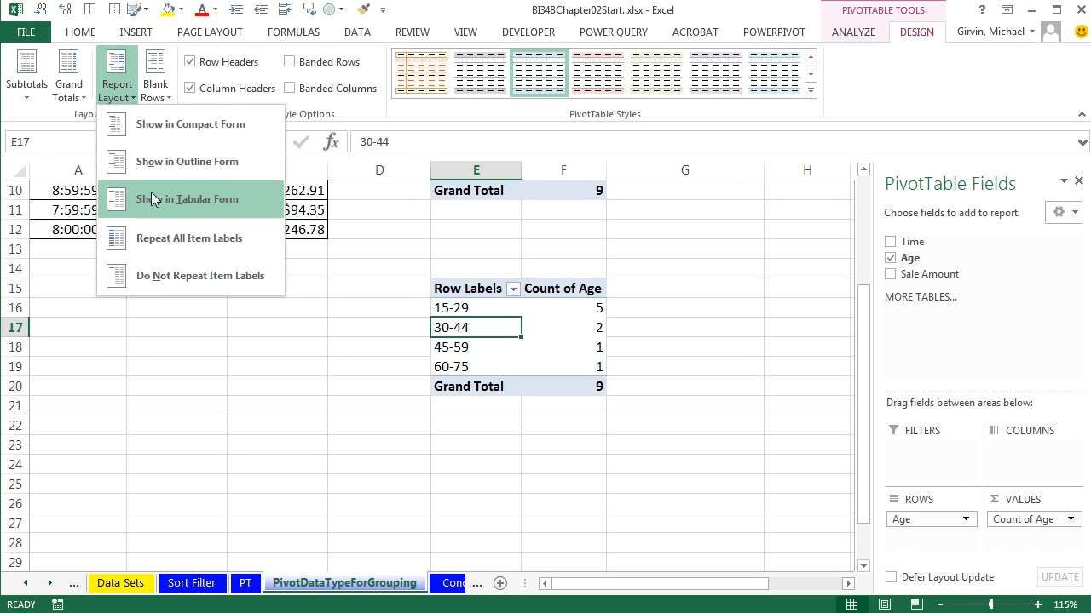
{"action": "left_click", "coordinate": [143, 201]}
Move the note about numbers with NO decimals creating unambiguous labels from L12 to E12, above the age PivotTable
{"action": "scroll", "coordinate": [759, 490], "scroll_direction": "up", "scroll_amount": 1}
{"action": "scroll", "coordinate": [759, 490], "scroll_direction": "up", "scroll_amount": 2}
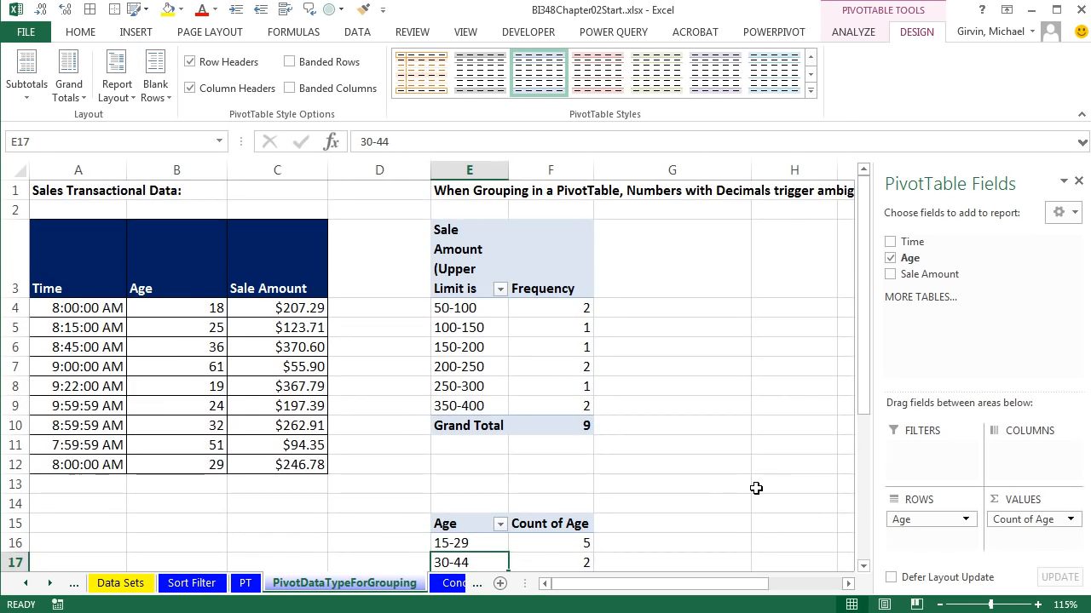
{"action": "scroll", "coordinate": [759, 490], "scroll_direction": "down", "scroll_amount": 1}
{"action": "left_click_drag", "start_coordinate": [708, 587], "coordinate": [761, 587]}
{"action": "left_click", "coordinate": [726, 426]}
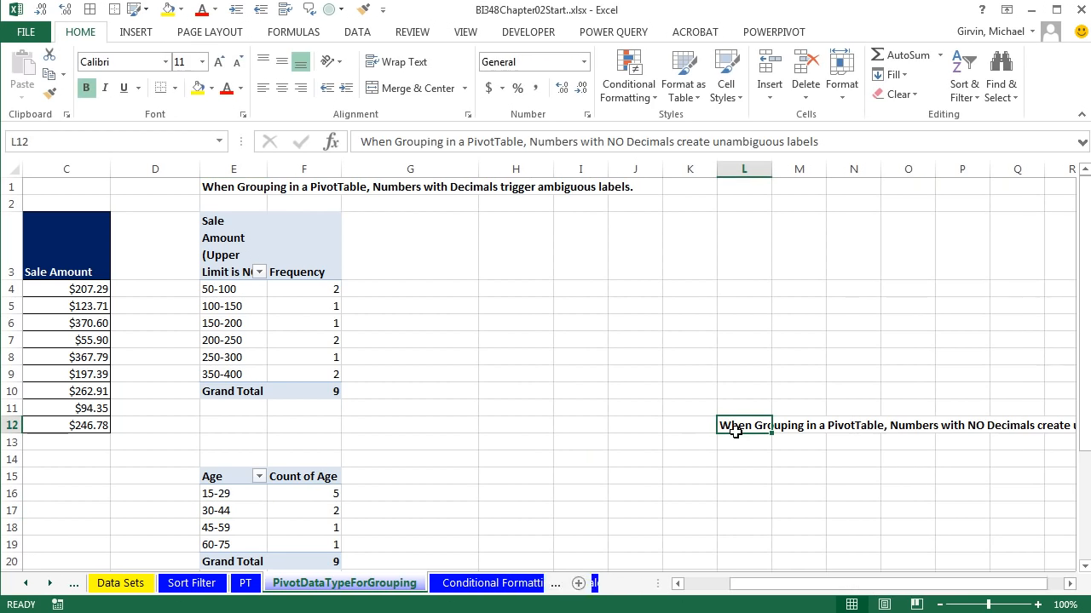
{"action": "left_click_drag", "start_coordinate": [721, 426], "coordinate": [259, 428]}
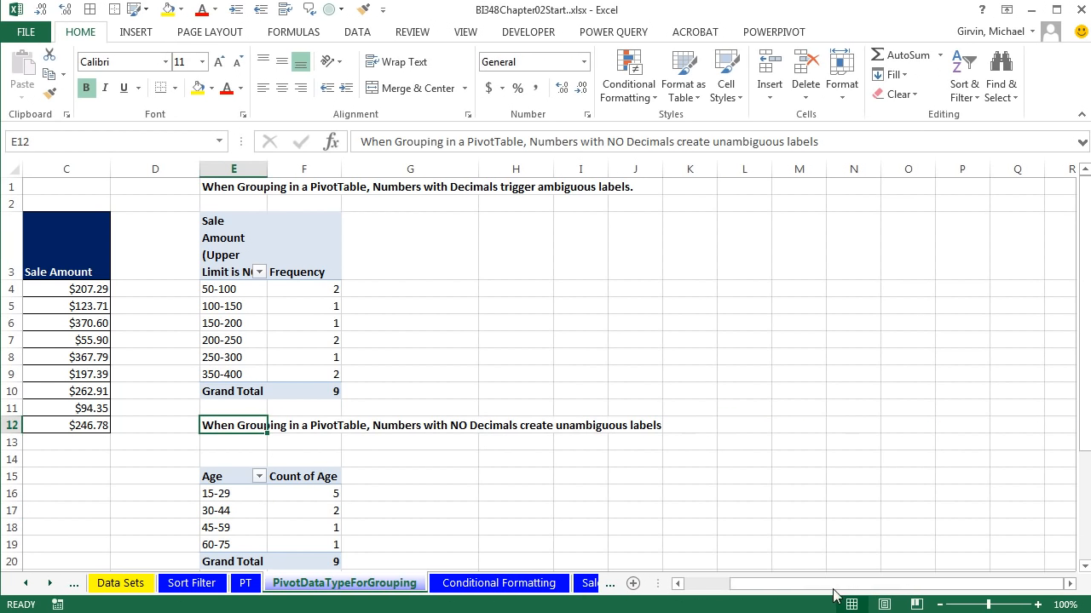
{"action": "scroll", "coordinate": [449, 537], "scroll_direction": "left", "scroll_amount": 2}
{"action": "left_click", "coordinate": [448, 217]}
{"action": "left_click", "coordinate": [402, 203]}
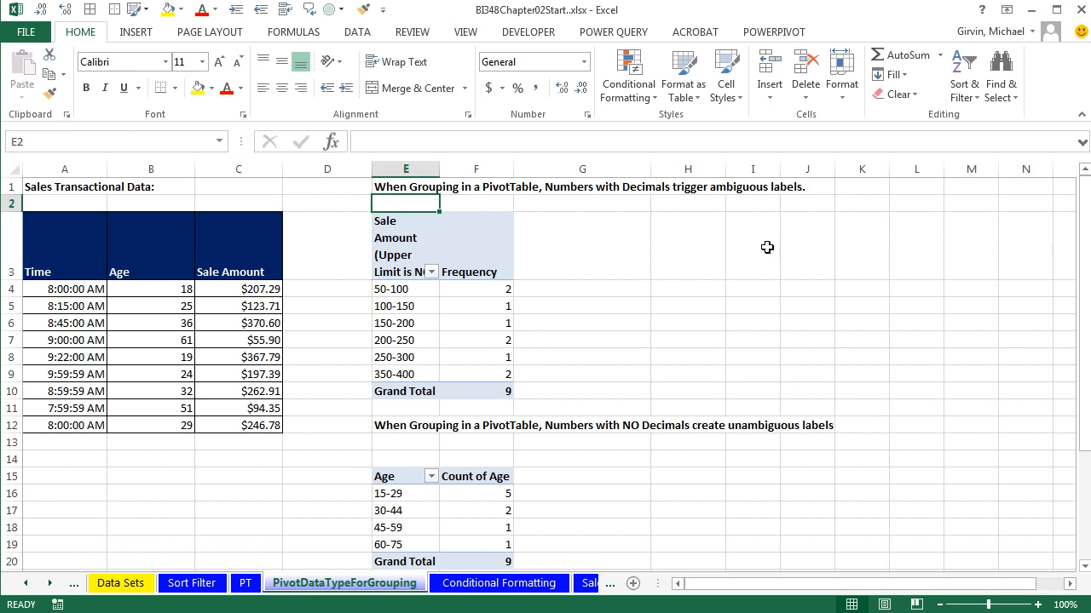
Review the PivotTable examples on the PT sheet and the sort and filter sections on the Sort Filter sheet
{"action": "left_click", "coordinate": [245, 583]}
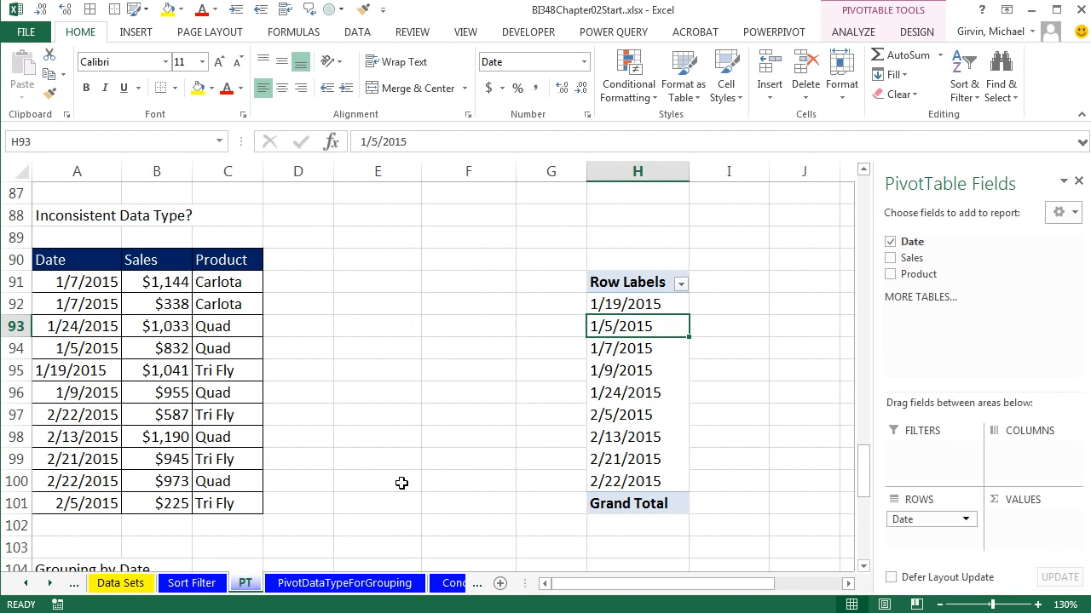
{"action": "scroll", "coordinate": [360, 443], "scroll_direction": "up", "scroll_amount": 6}
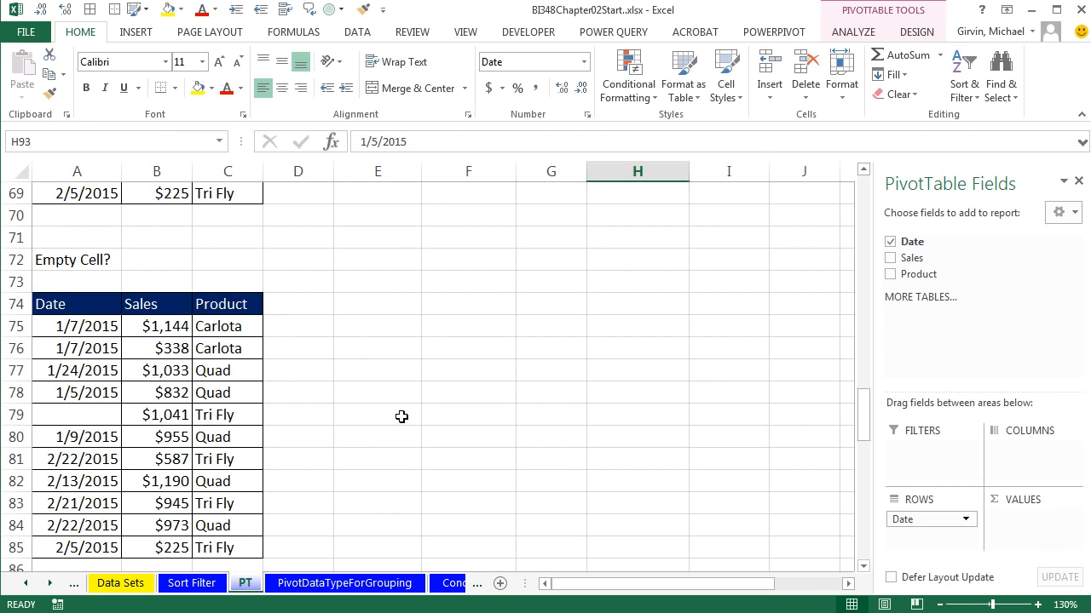
{"action": "scroll", "coordinate": [401, 417], "scroll_direction": "up", "scroll_amount": 13}
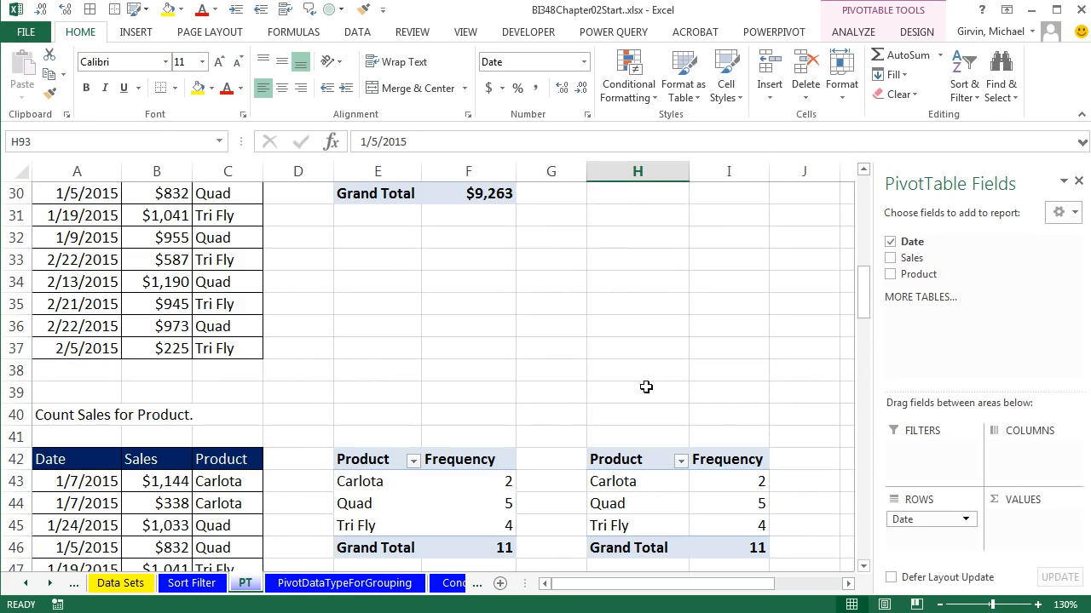
{"action": "scroll", "coordinate": [562, 436], "scroll_direction": "up", "scroll_amount": 4}
{"action": "left_click", "coordinate": [191, 583]}
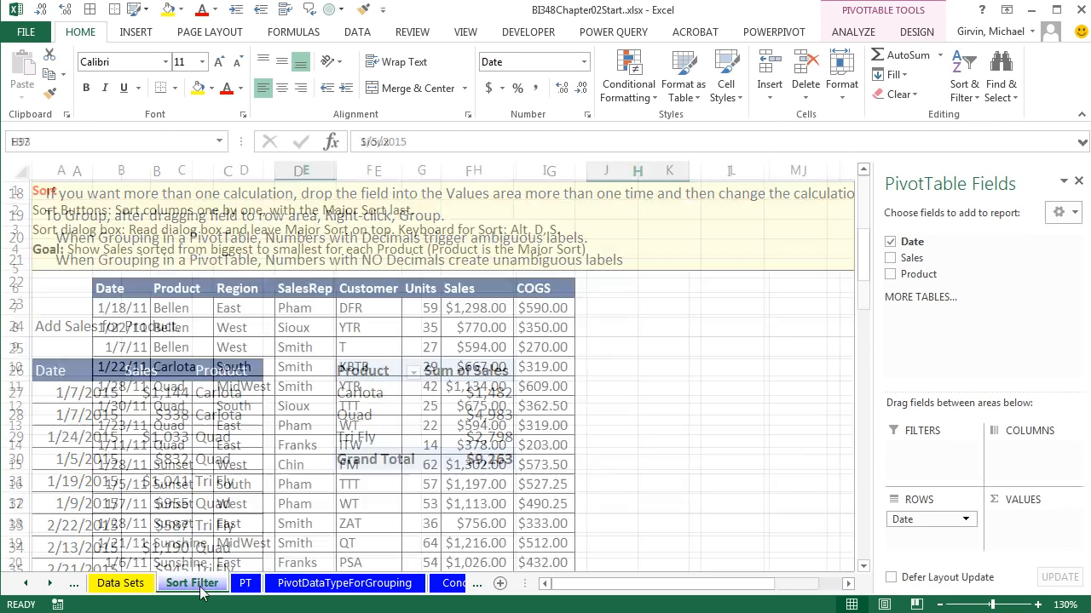
{"action": "scroll", "coordinate": [355, 404], "scroll_direction": "down", "scroll_amount": 7}
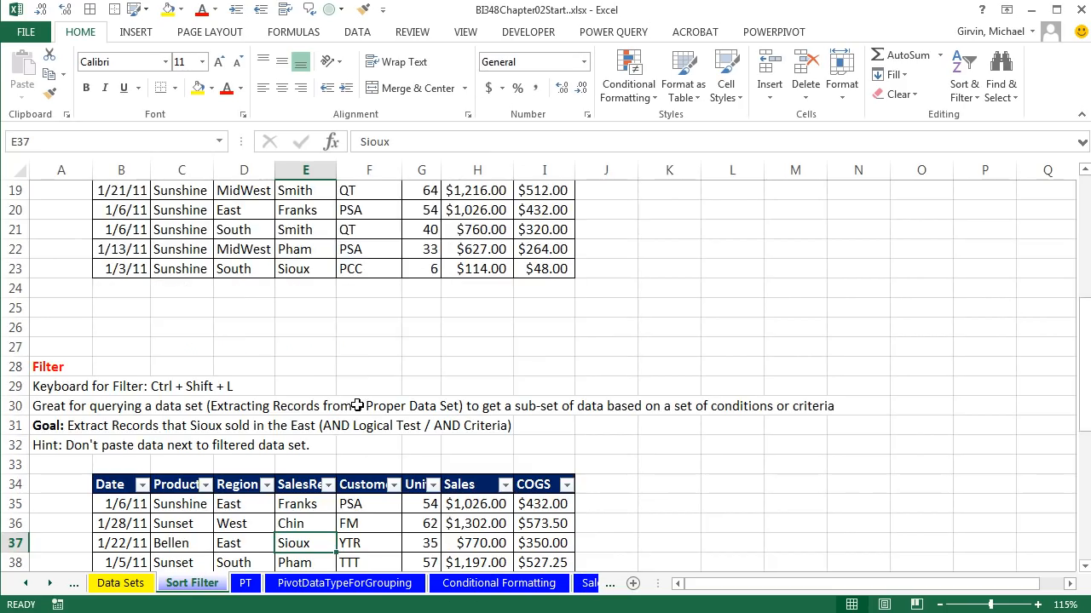
{"action": "scroll", "coordinate": [517, 480], "scroll_direction": "up", "scroll_amount": 7}
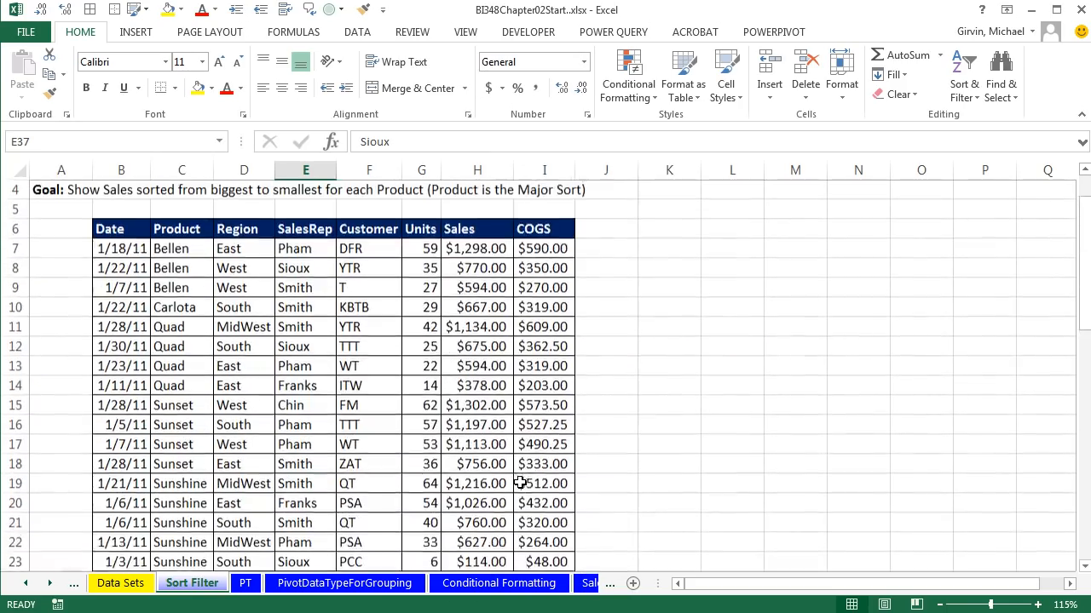